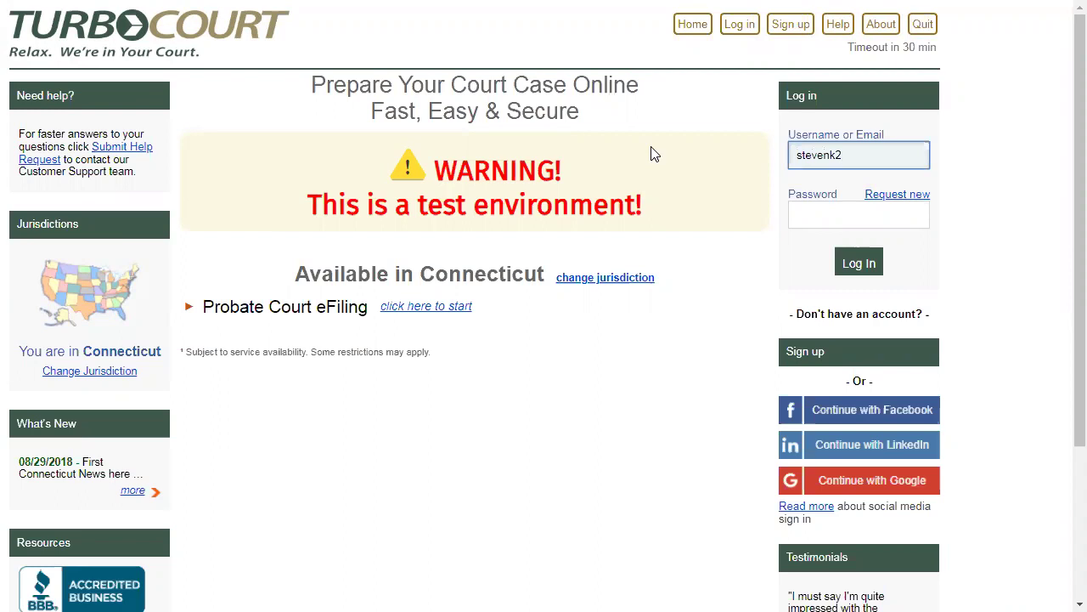
Finish entering the TurboCourt username, enter the account password, and log in
type("turbocourt.com")
key("Tab")
type("*********")
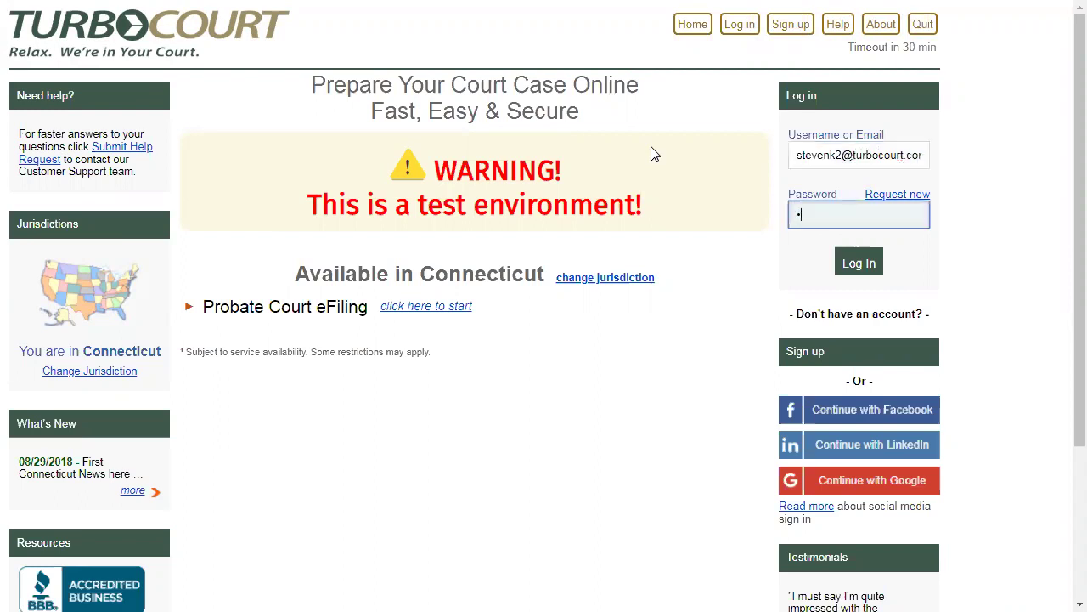
type("**")
key("Return")
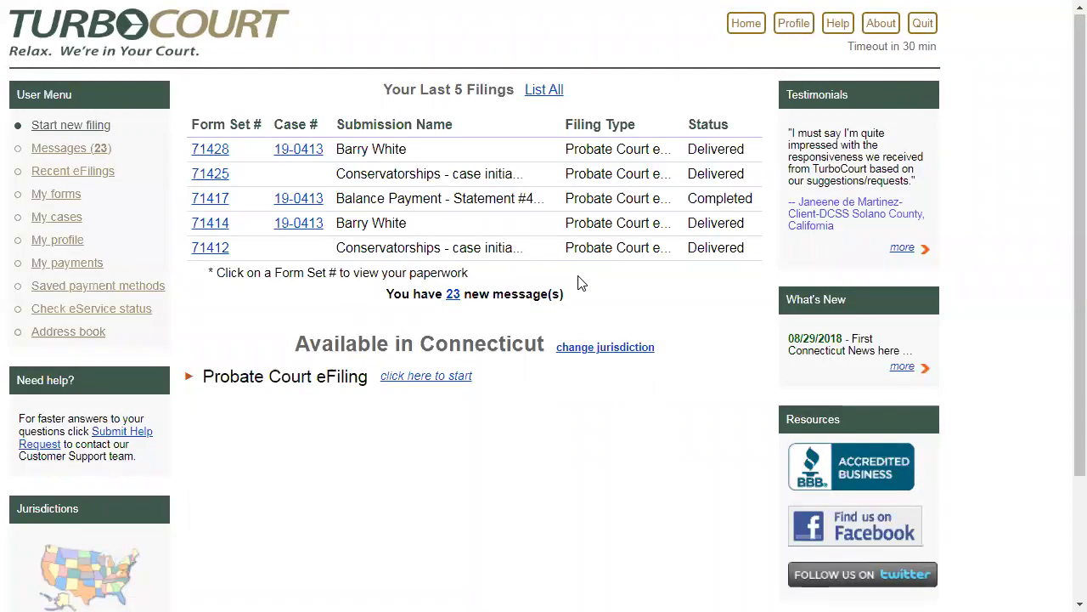
Start a Probate Court eFiling with Northern Fairfield County Probate Court, marking it as a new case
left_click(437, 388)
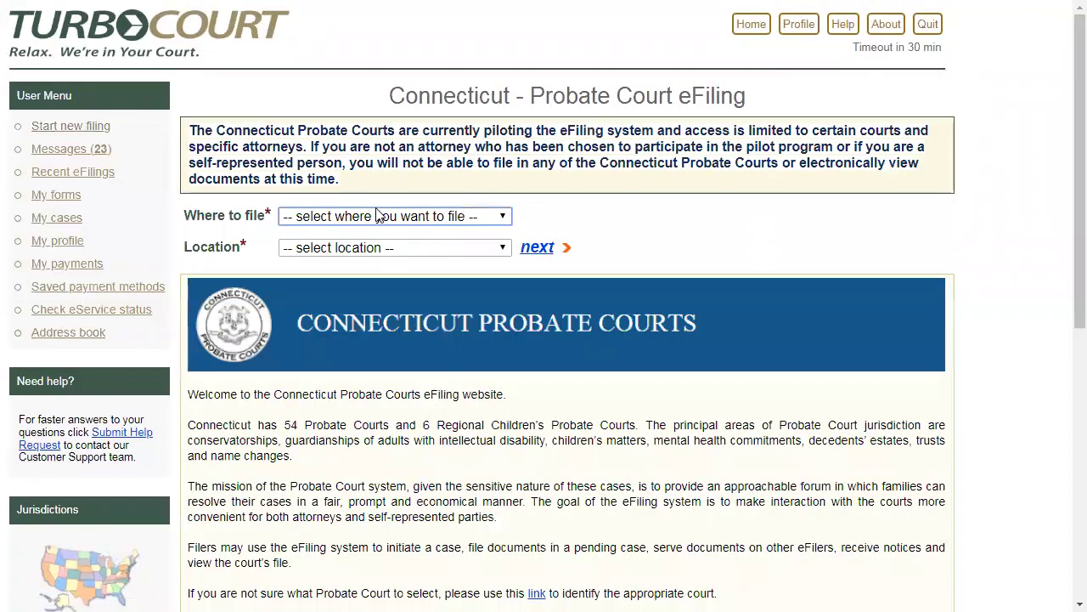
left_click(380, 216)
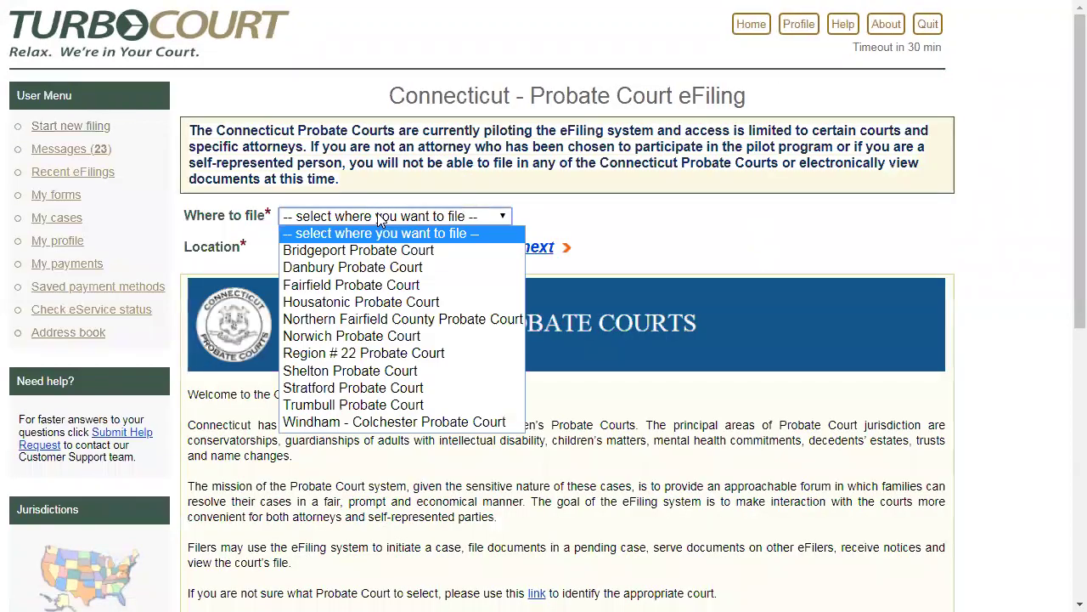
left_click(389, 320)
left_click(539, 247)
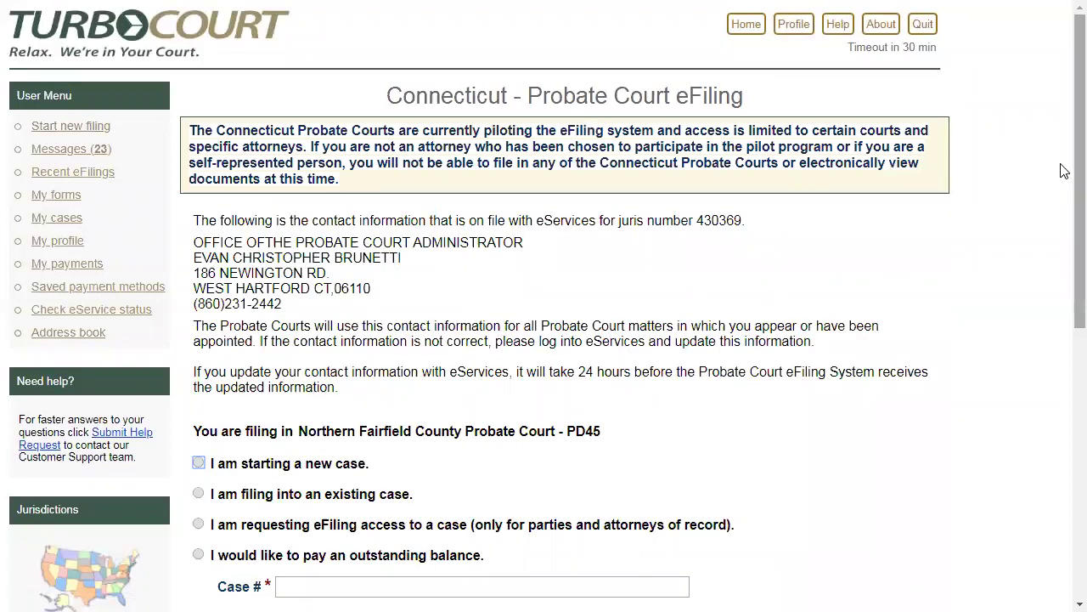
scroll(1061, 170, "down", 3)
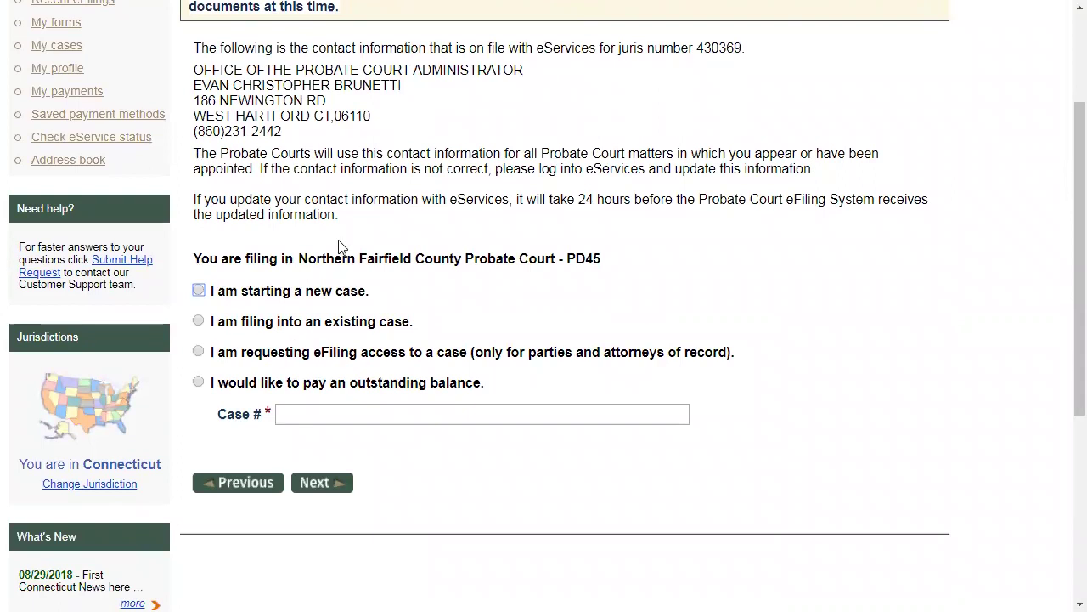
left_click(198, 291)
Advance past the case-type page and the Introduction to case information
left_click(308, 491)
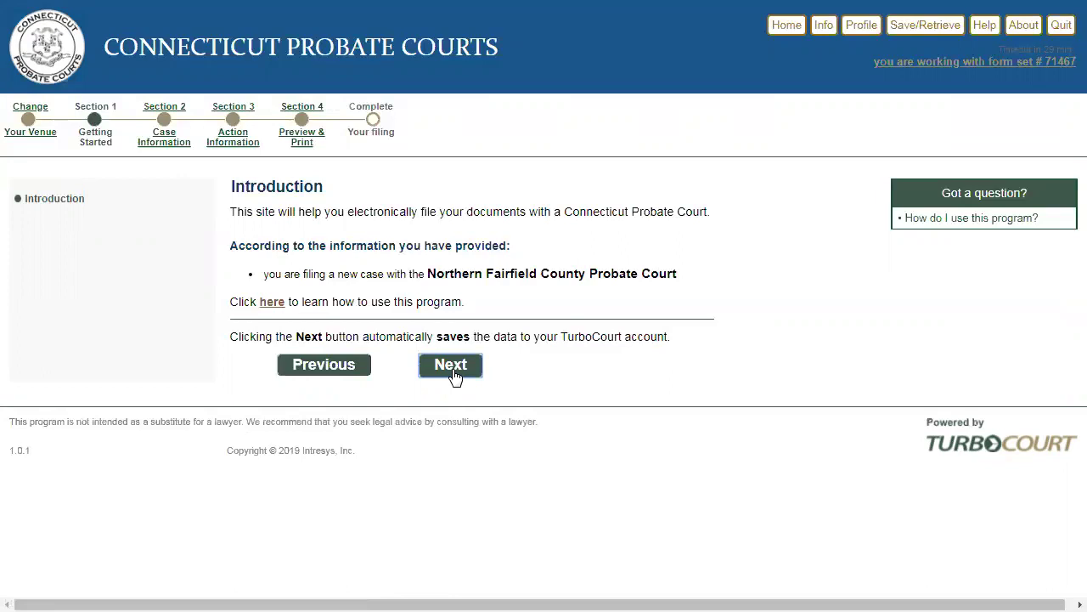
left_click(451, 364)
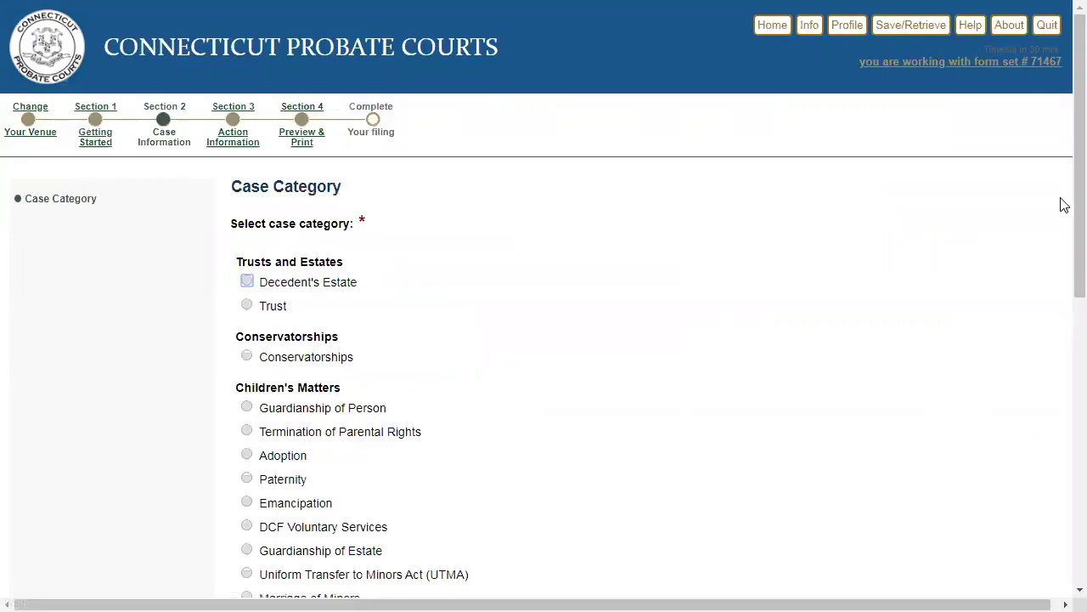
Choose Conservatorships as the case category and continue to Appearance of Attorney
scroll(1064, 271, "down", 5)
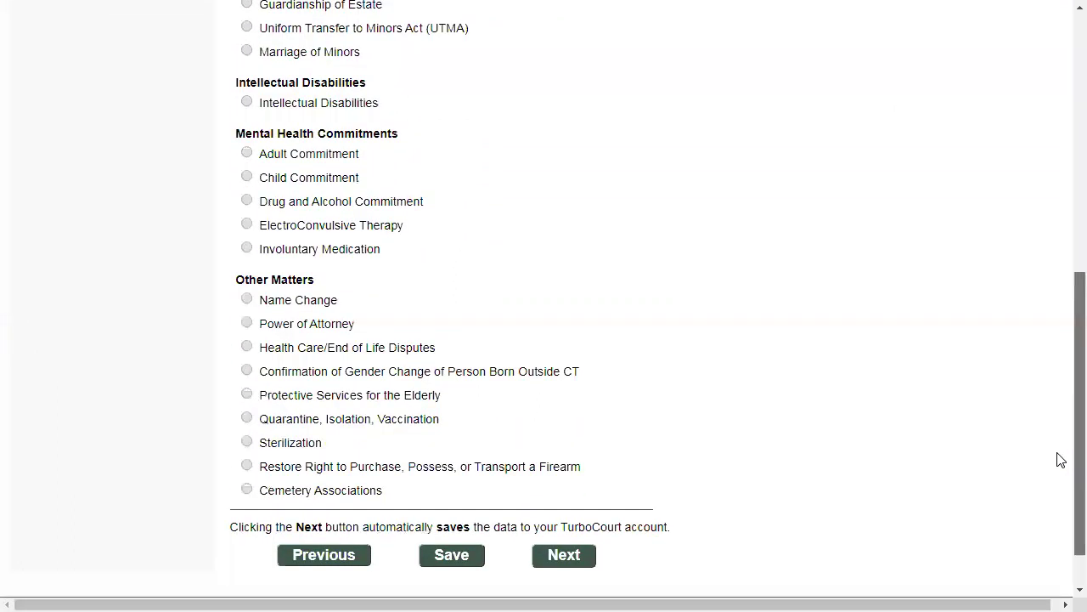
scroll(1060, 447, "up", 4)
scroll(1062, 272, "up", 2)
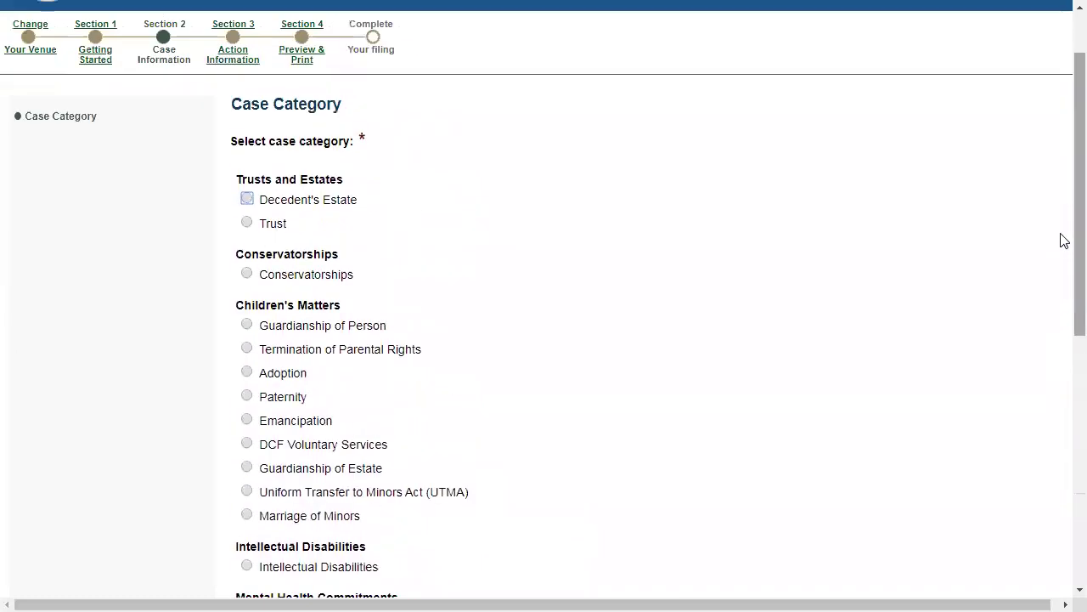
left_click(247, 273)
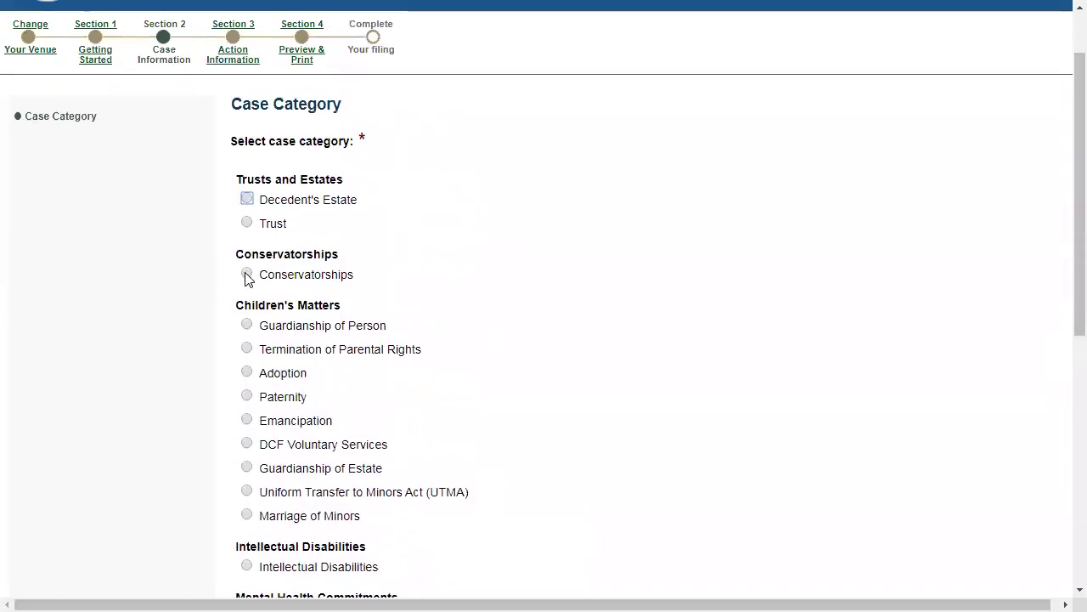
scroll(554, 277, "down", 3)
scroll(554, 277, "down", 4)
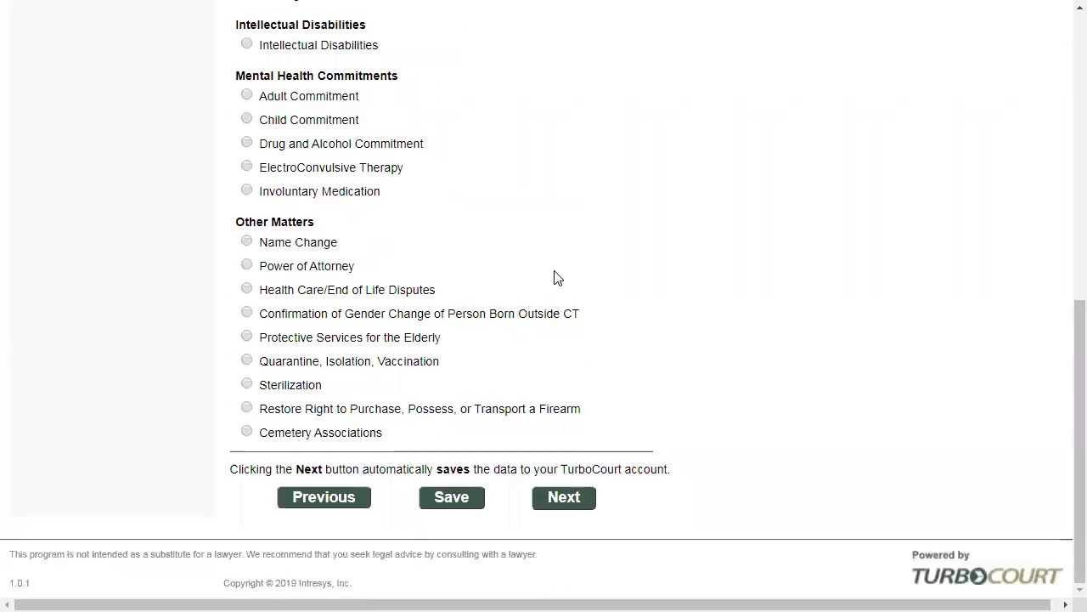
left_click(561, 501)
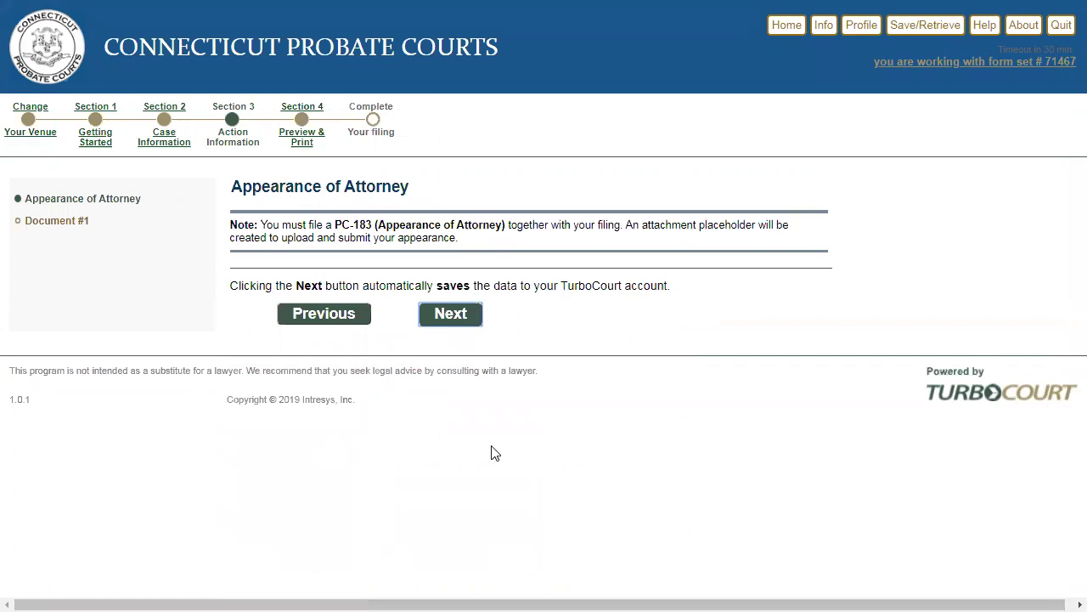
Continue past the Appearance of Attorney notice and browse the list of documents to file
left_click(455, 332)
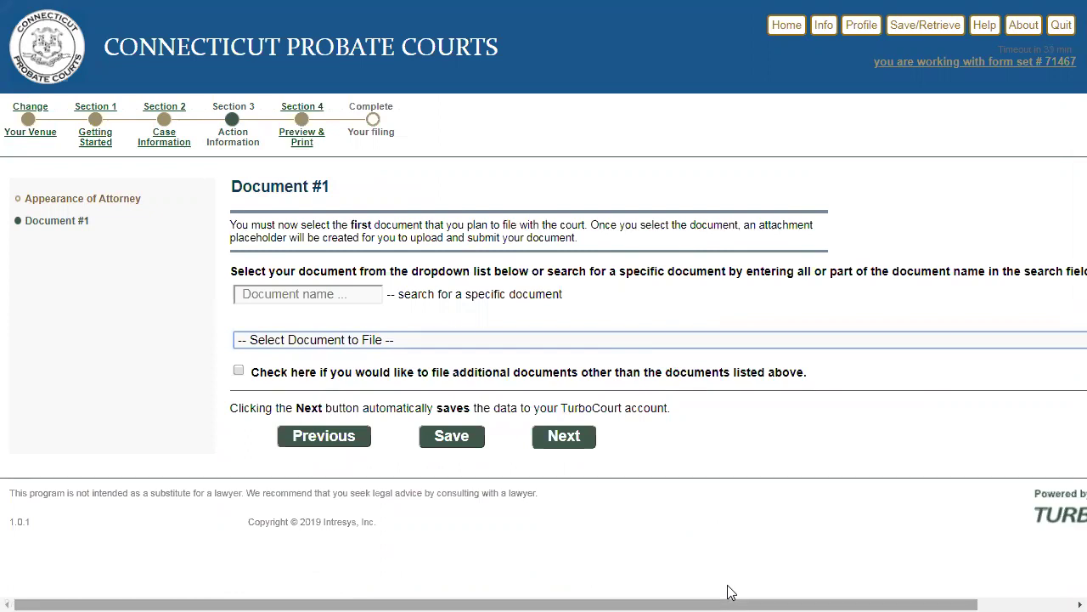
left_click_drag(728, 592, 854, 587)
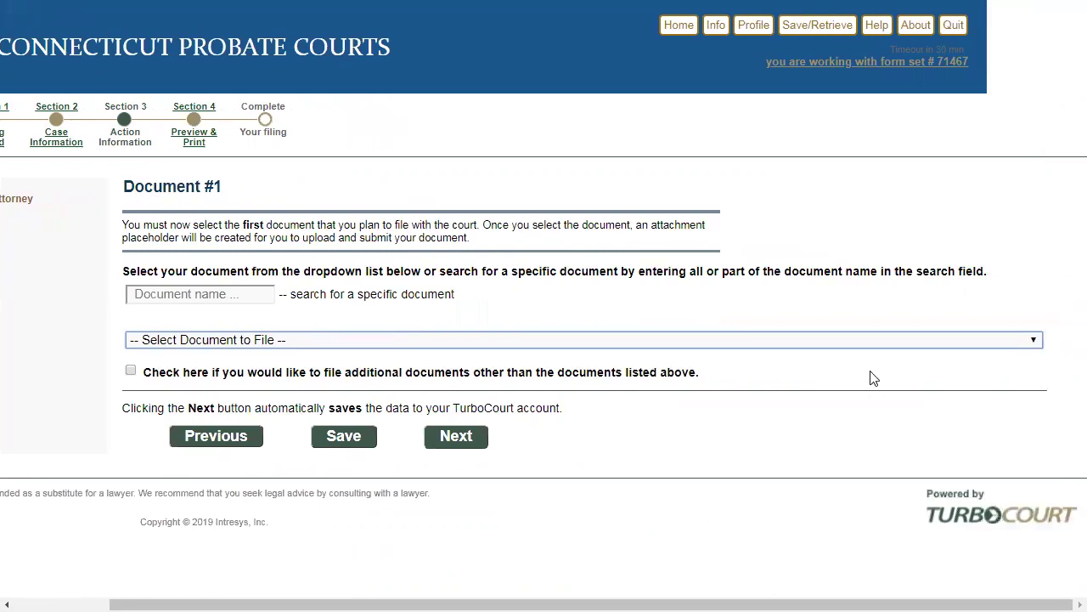
left_click(1035, 340)
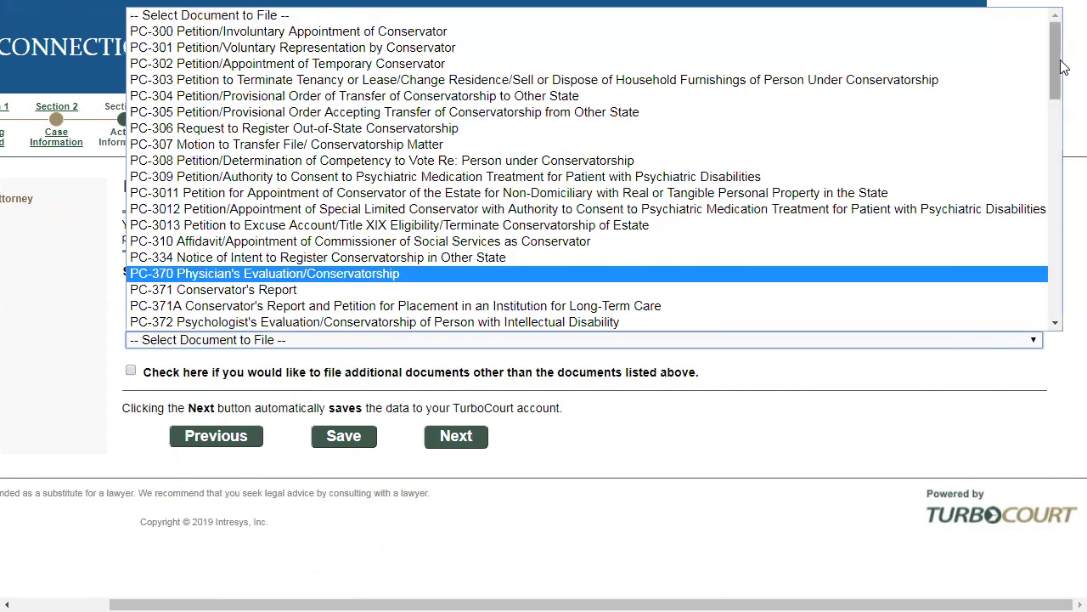
mouse_move(1055, 68)
left_mouse_down()
mouse_move(1049, 320)
mouse_move(1057, 51)
left_mouse_up()
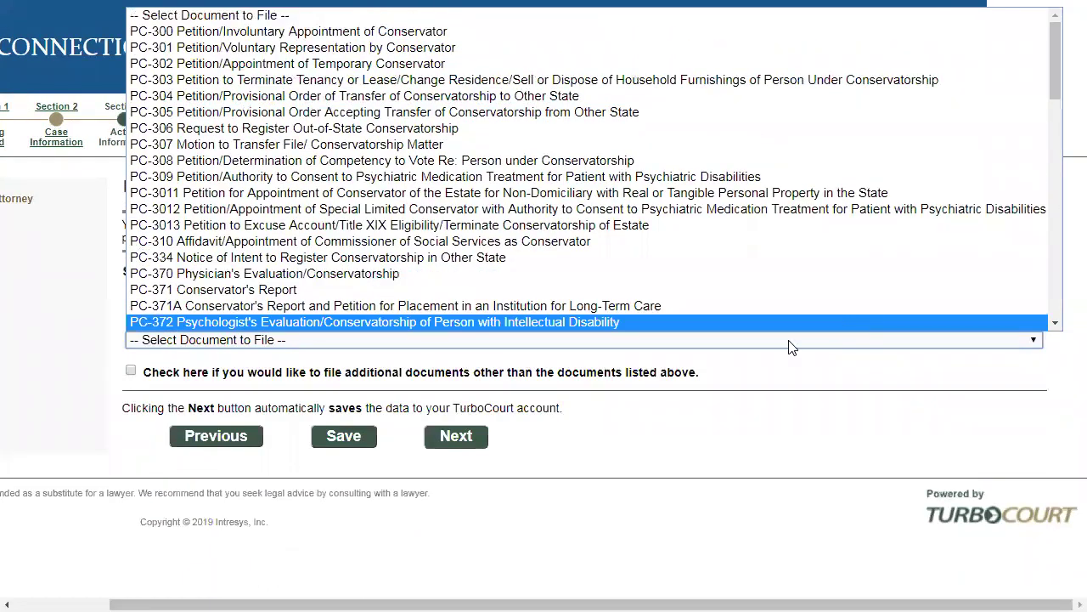
left_click(688, 433)
Search 'pet' and select PC-300 Petition/Involuntary Appointment of Conservator as Document #1
left_click(231, 293)
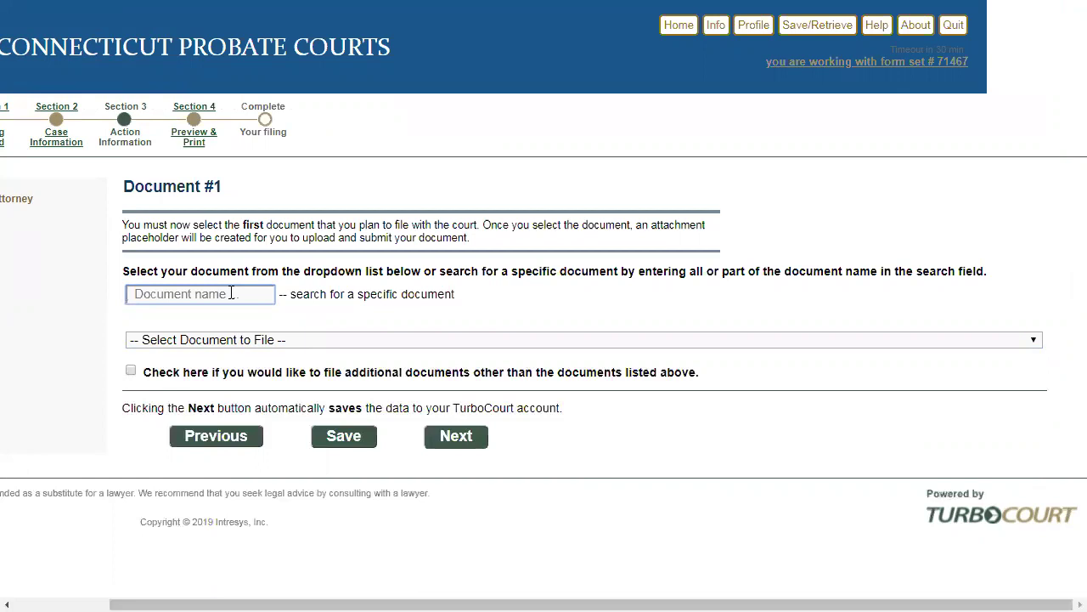
type("p")
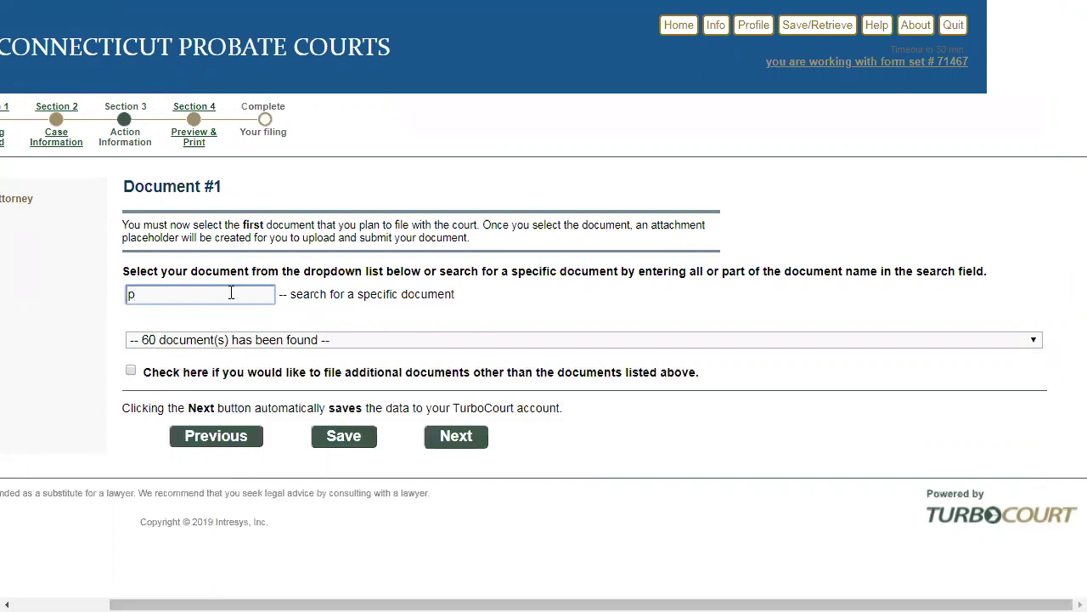
type("et")
left_click(247, 344)
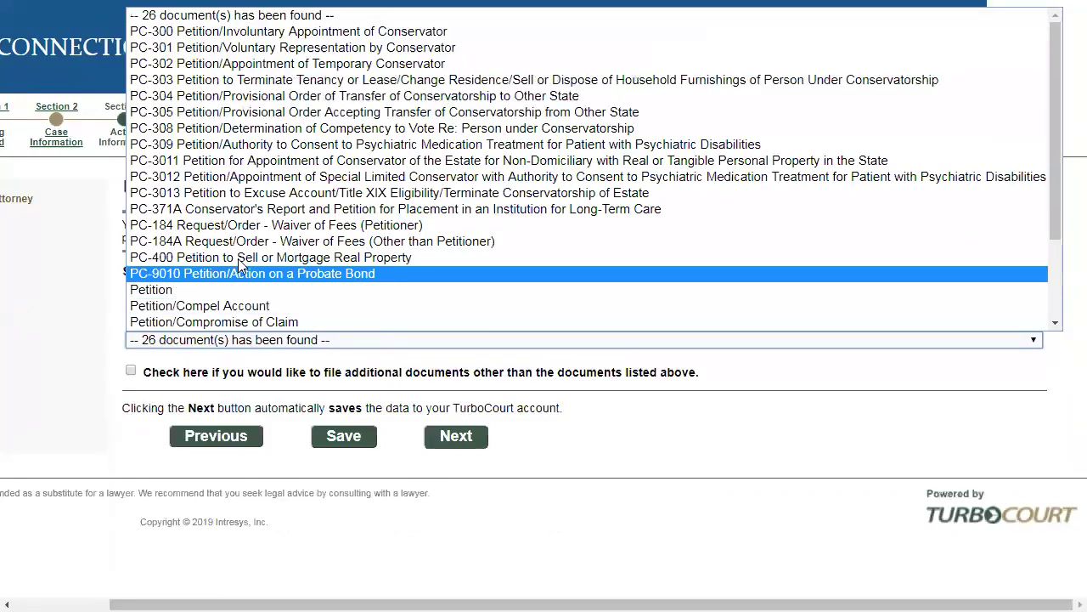
left_click(227, 34)
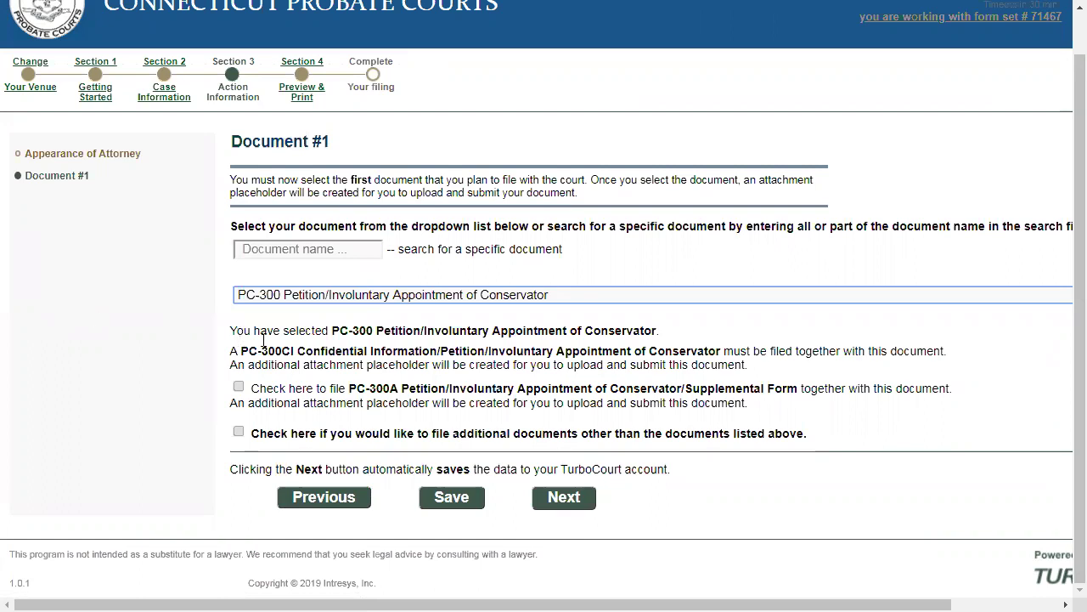
Open Review and Submit, then go back to edit the filing's answers
left_click(567, 500)
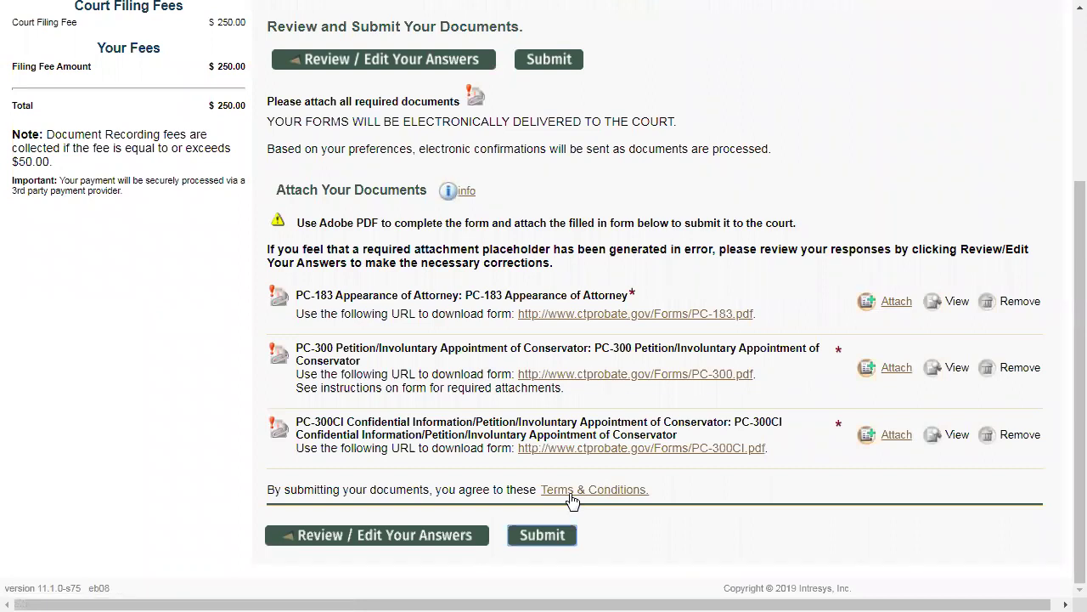
left_click(370, 70)
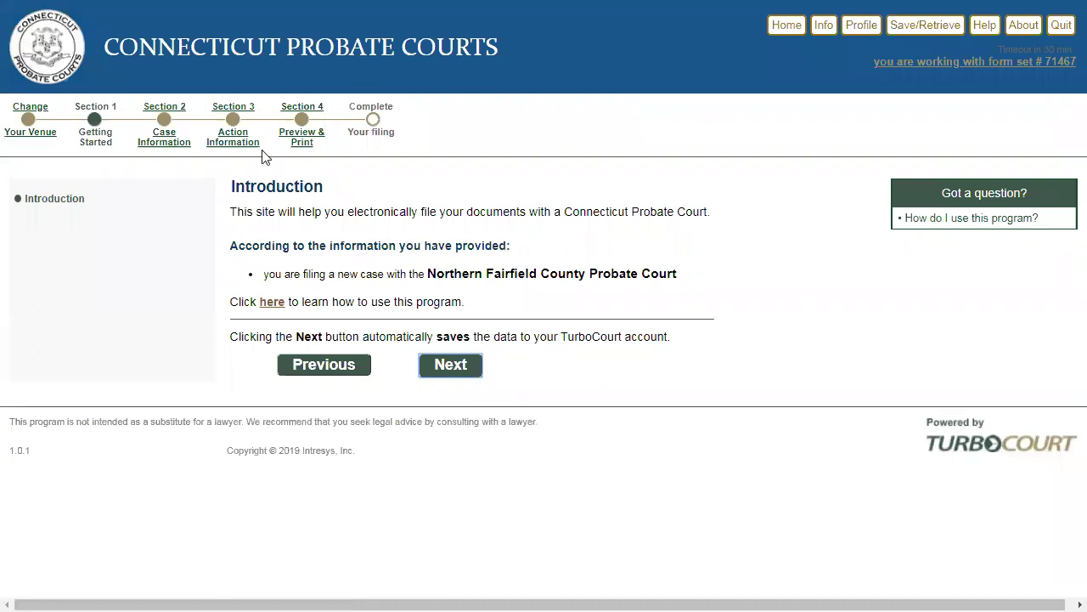
Return to Document #1 through Action Information and opt to file additional documents
left_click(235, 151)
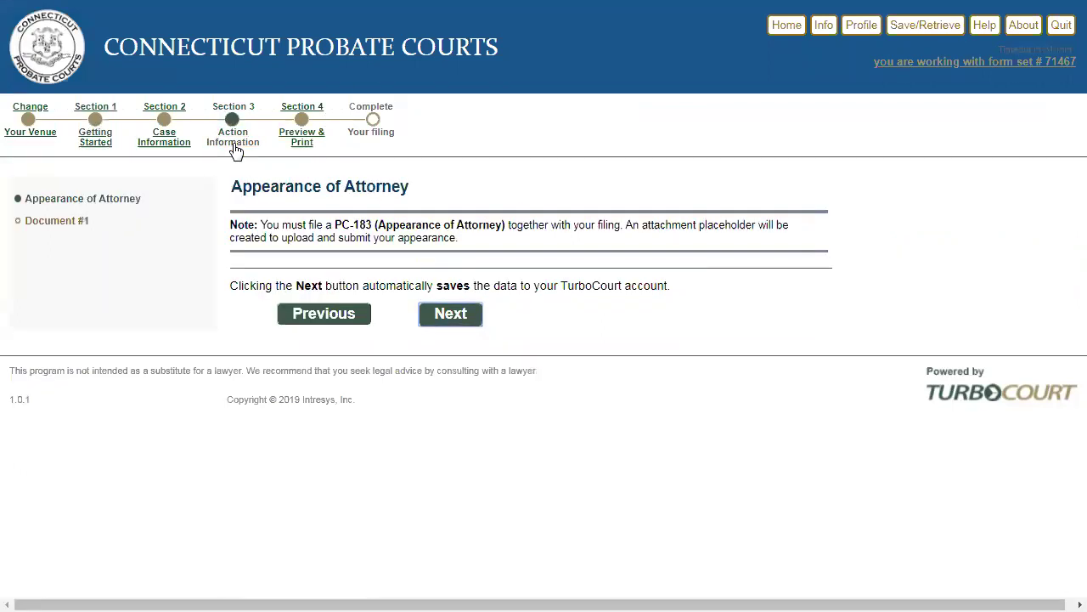
left_click(432, 319)
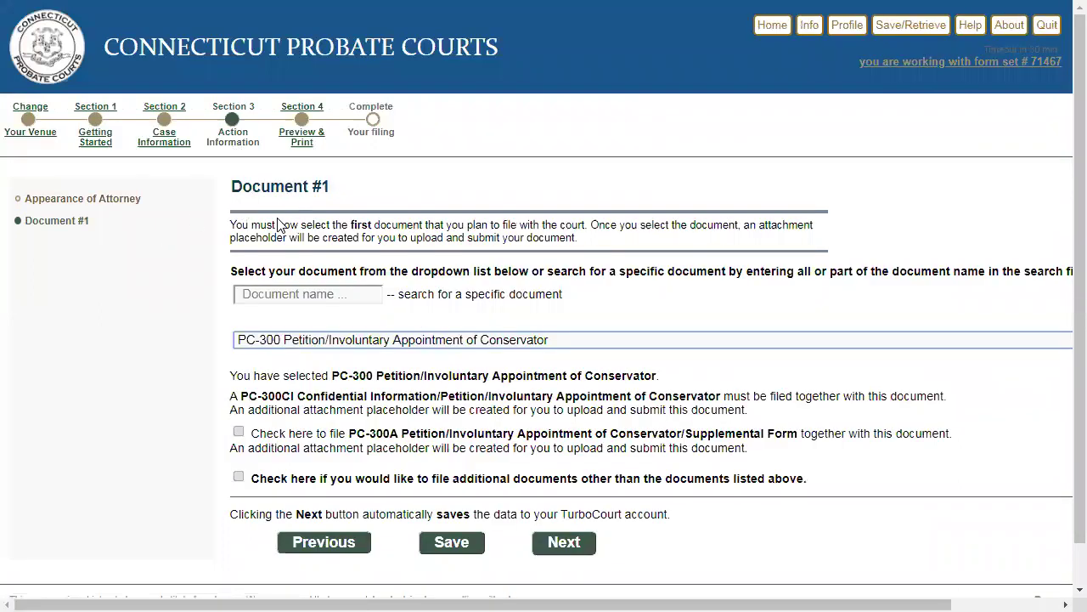
left_click(240, 478)
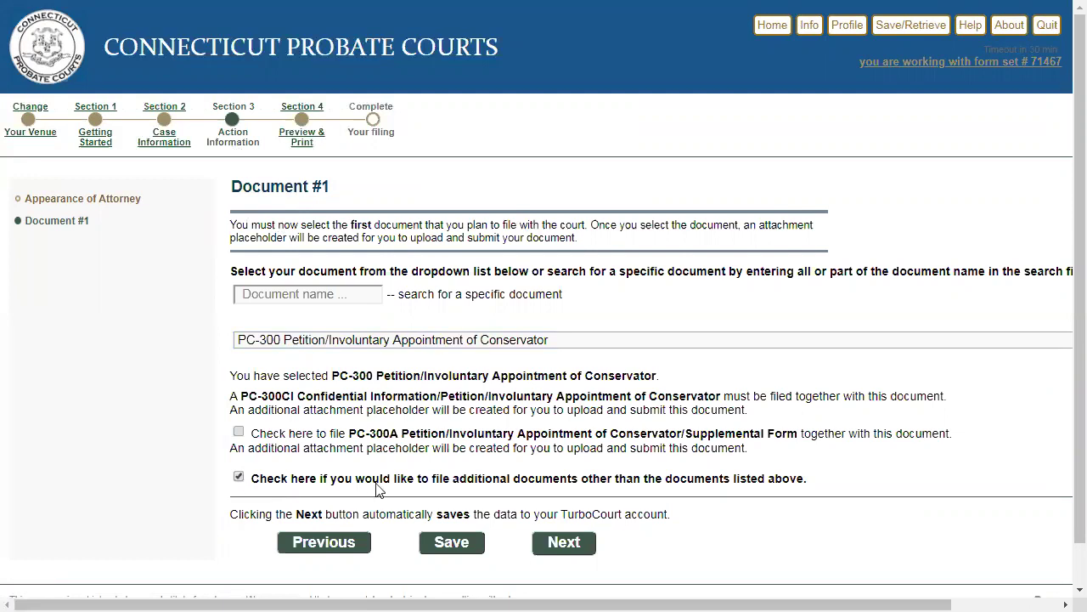
Search 'ev', add PC-370 Physician's Evaluation/Conservatorship as Document #2, and save the choices
left_click(559, 543)
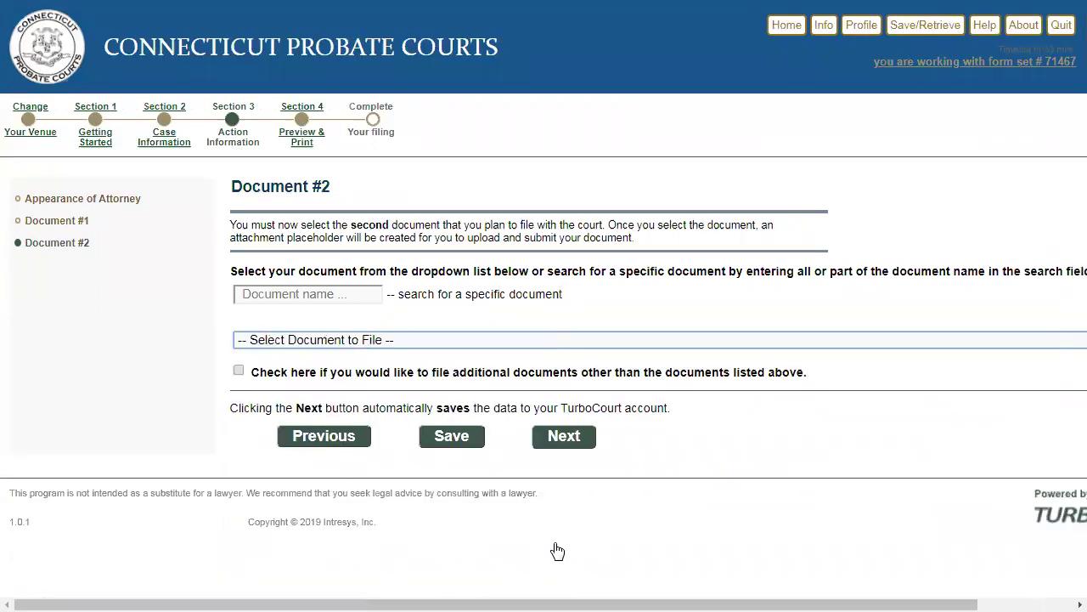
left_click(333, 293)
type("ev")
left_click(340, 341)
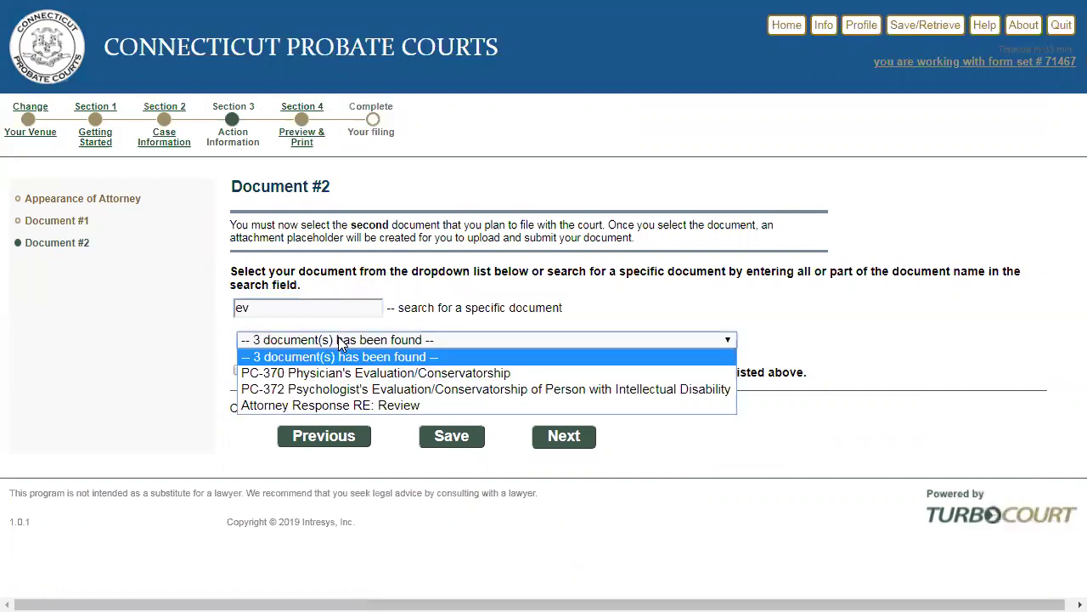
left_click(331, 374)
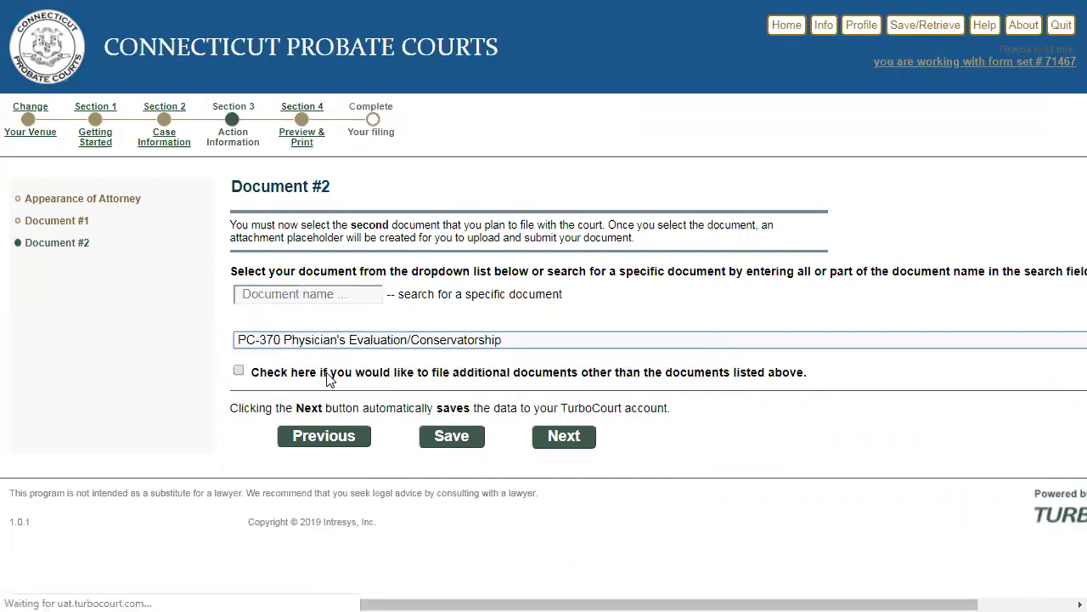
left_click(560, 437)
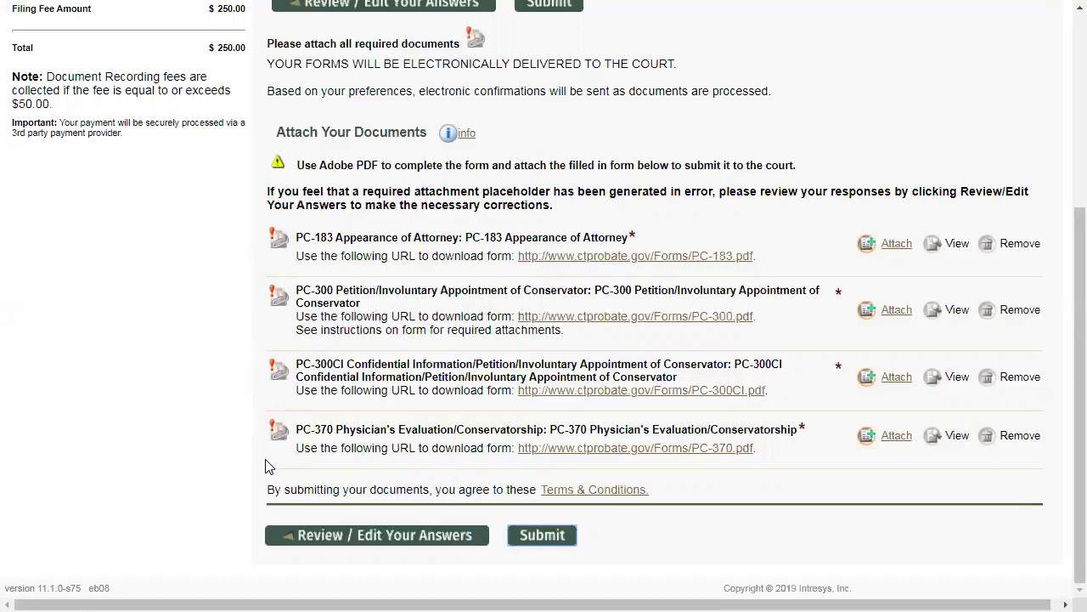
scroll(268, 465, "up", 4)
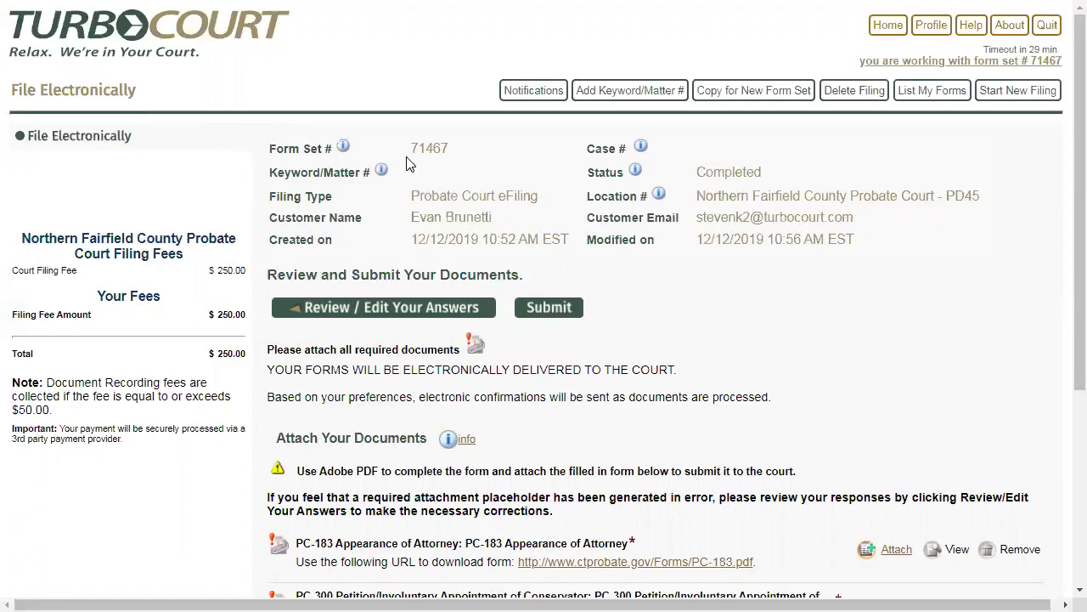
left_click_drag(450, 156, 411, 155)
left_click(478, 153)
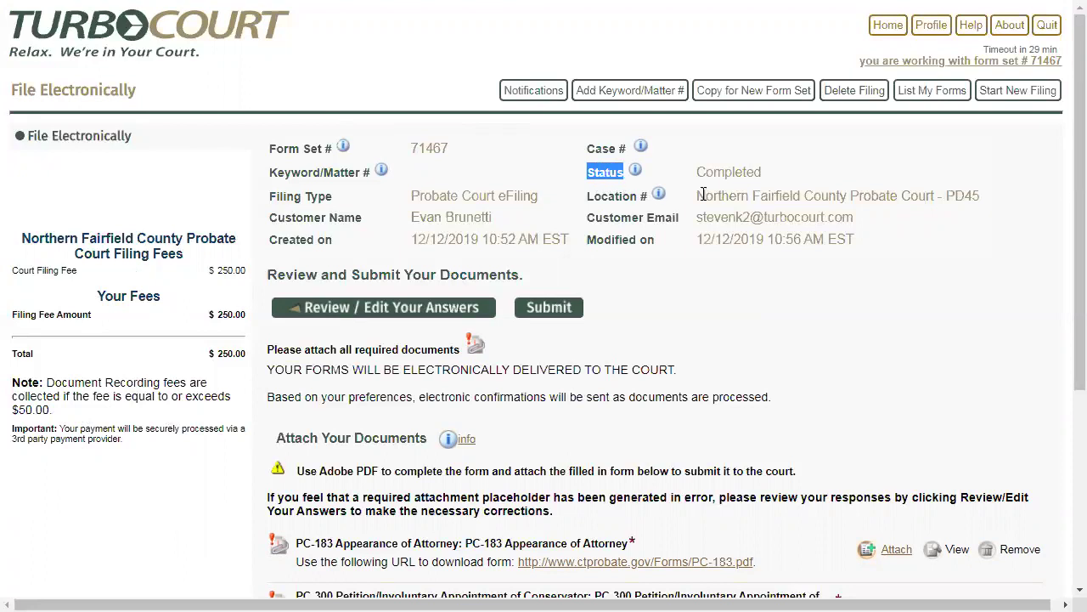
left_click(767, 180)
left_click_drag(766, 176, 695, 173)
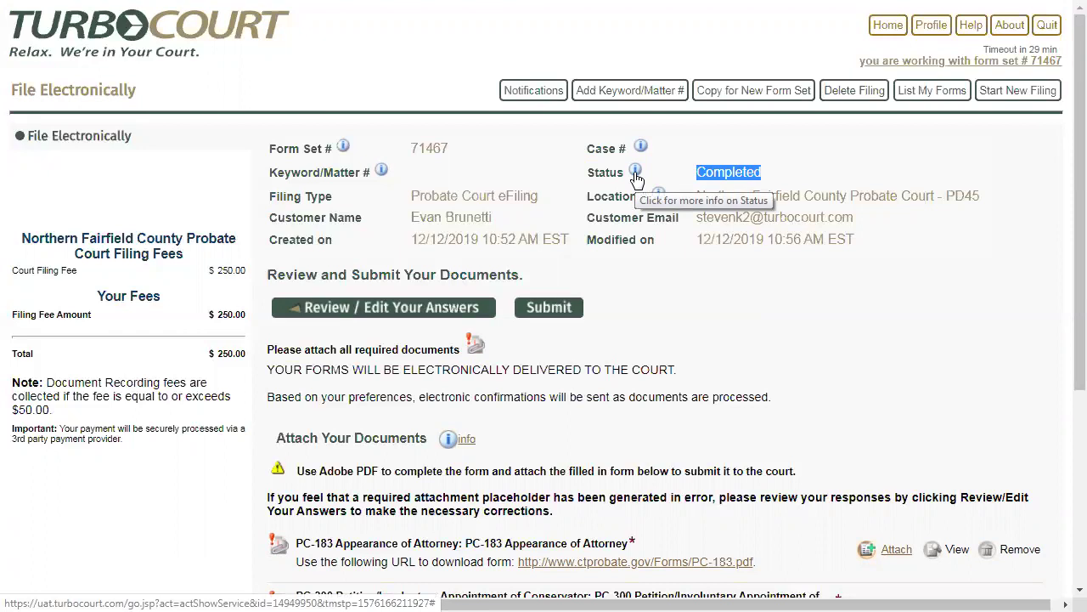
left_click(807, 159)
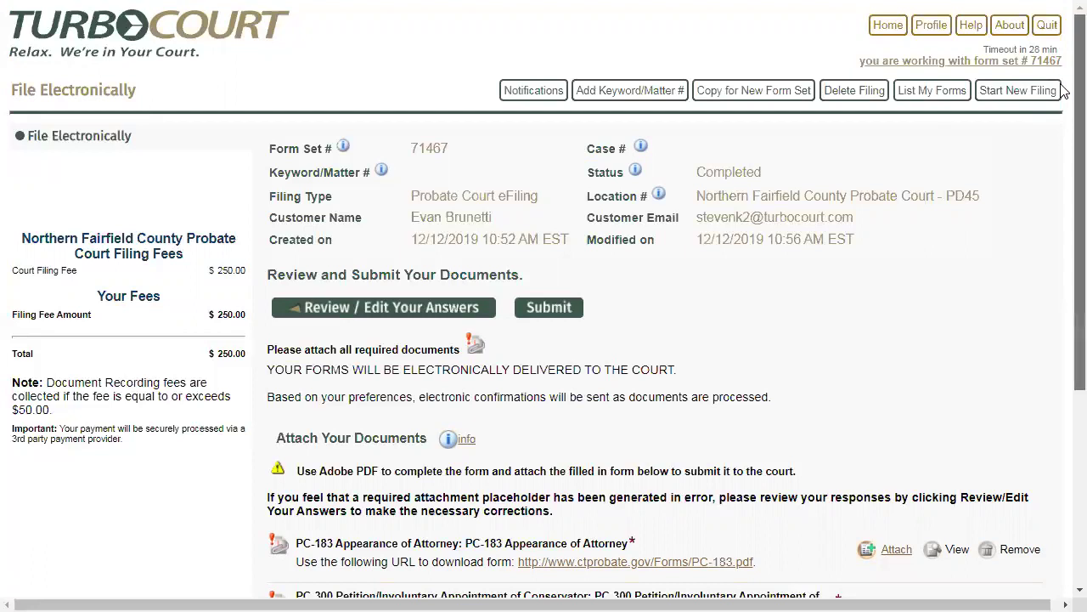
Begin attaching the PC-183 Appearance of Attorney under Attach Your Documents
scroll(1060, 289, "down", 3)
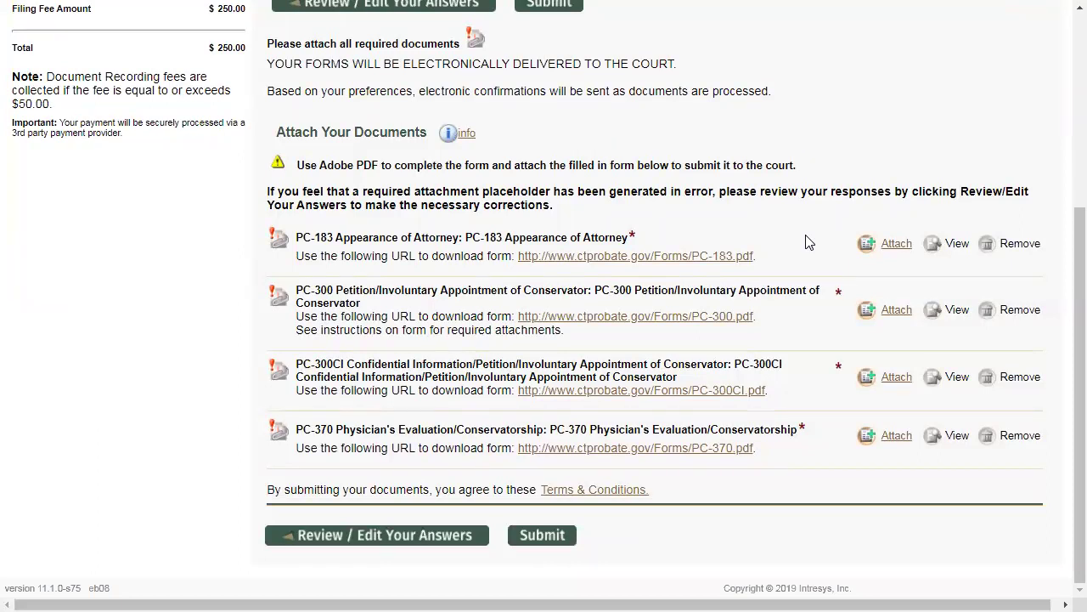
left_click(894, 245)
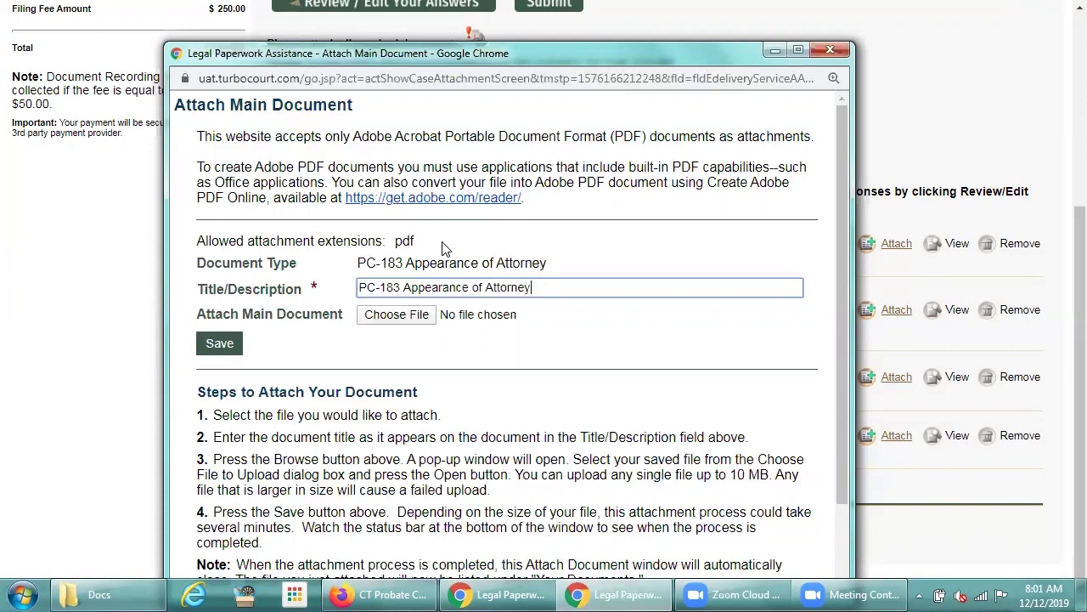
Upload CT - PC-183 - Attorney Appearance.pdf as the PC-183 attachment and save it
left_click(401, 320)
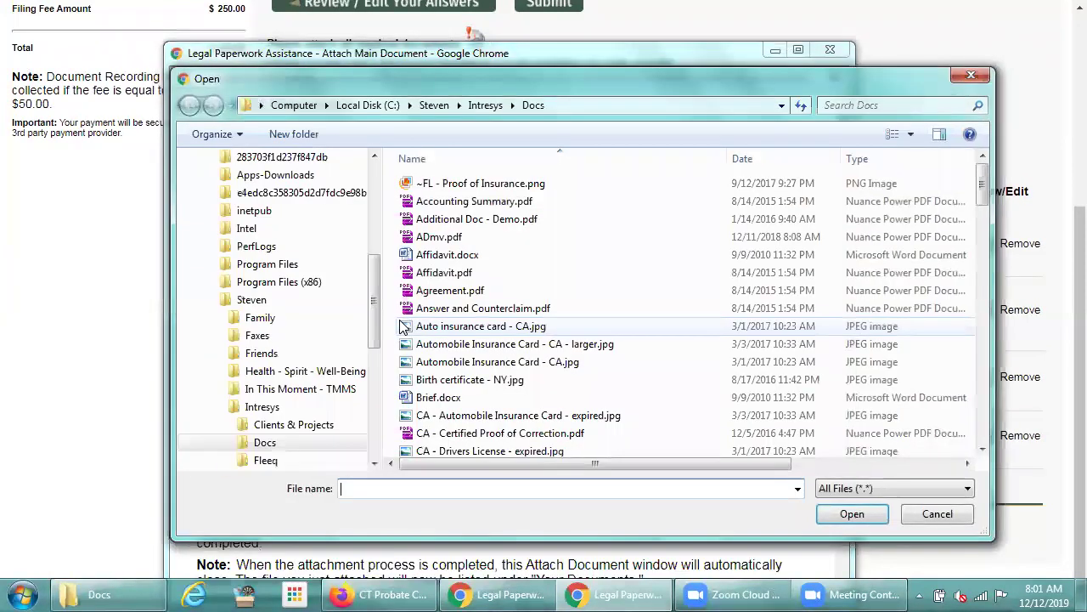
left_click_drag(982, 173, 977, 267)
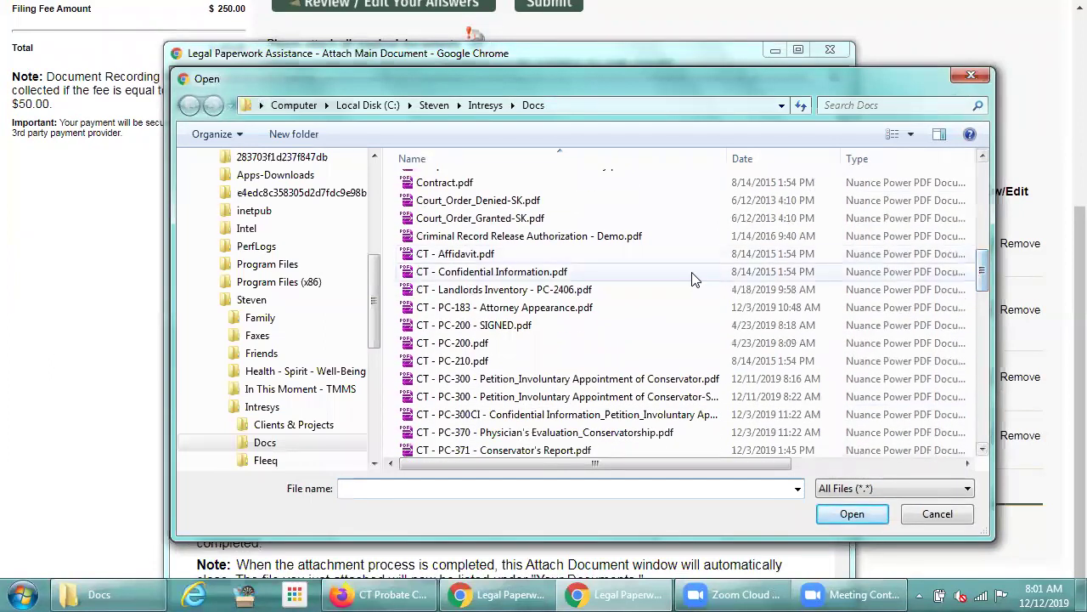
left_click(504, 311)
double_click(504, 311)
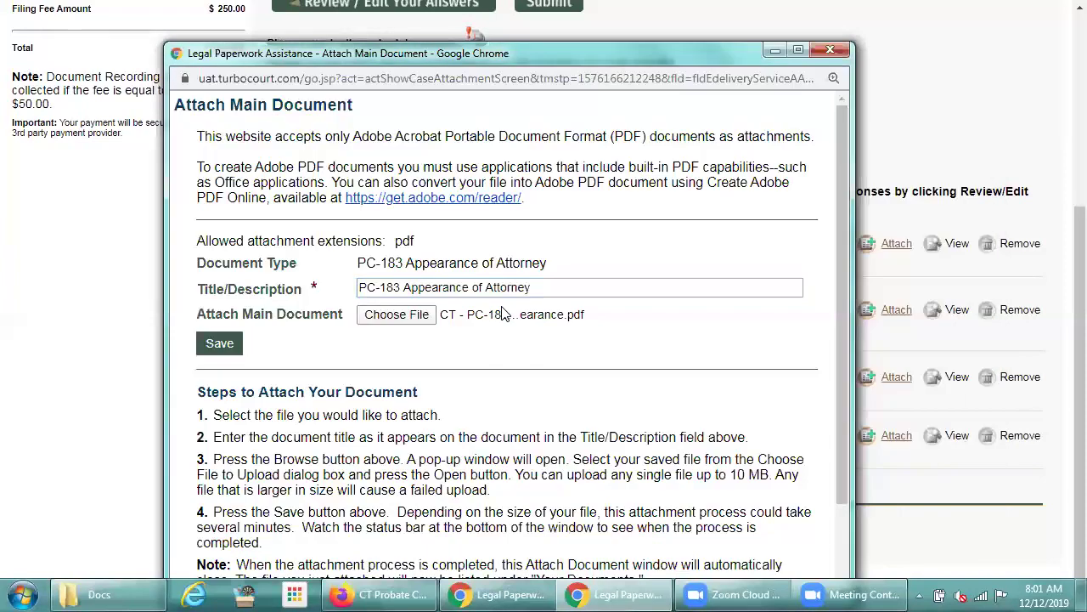
left_click(213, 345)
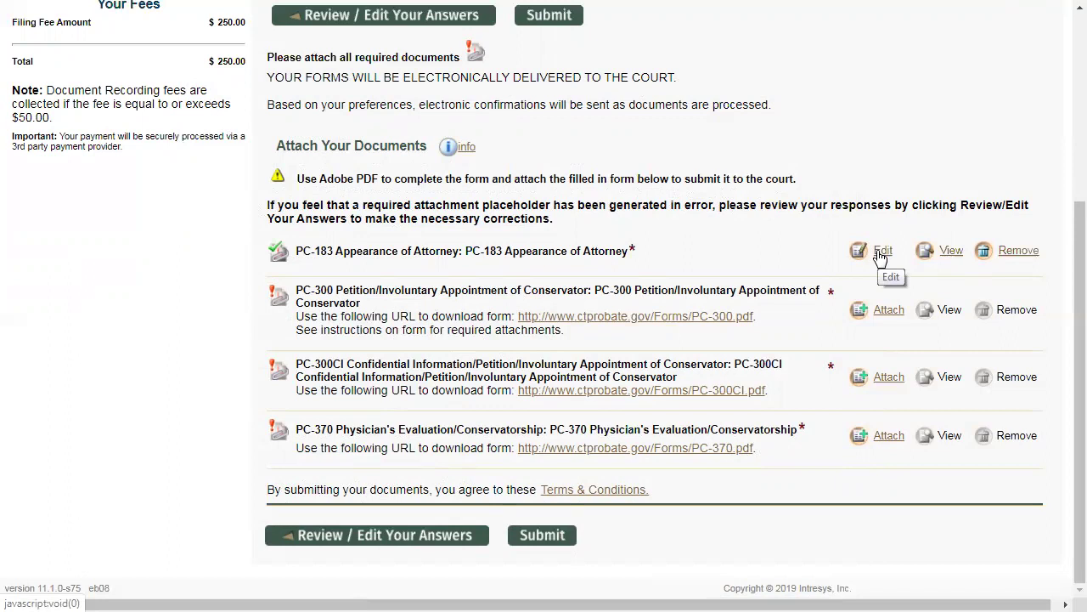
Review the attached PC-183 details, then open the blank PC-300 petition form from TurboCourt
left_click(881, 253)
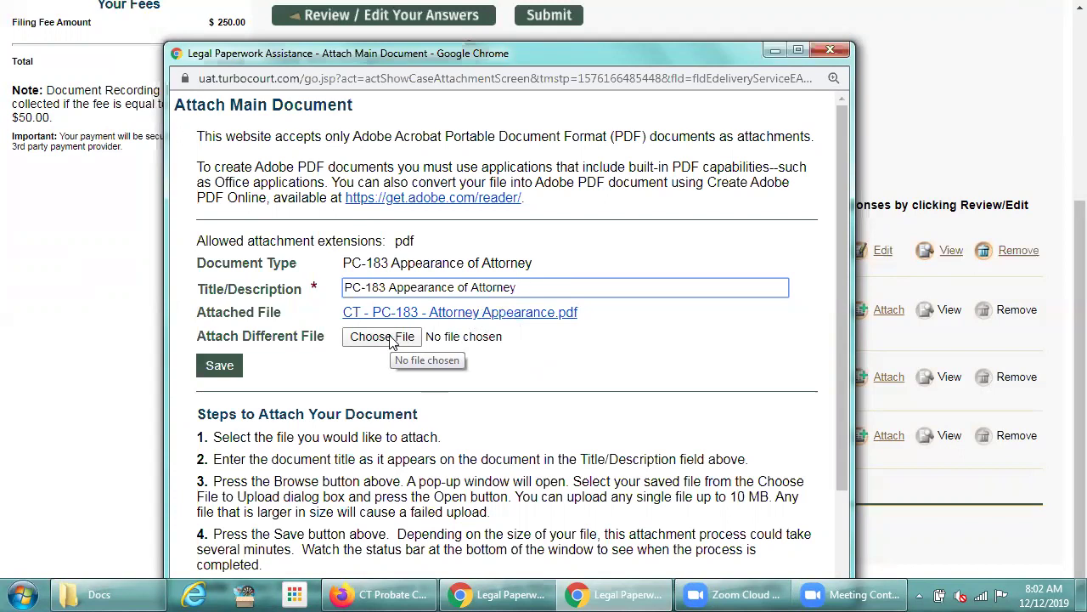
left_click(831, 51)
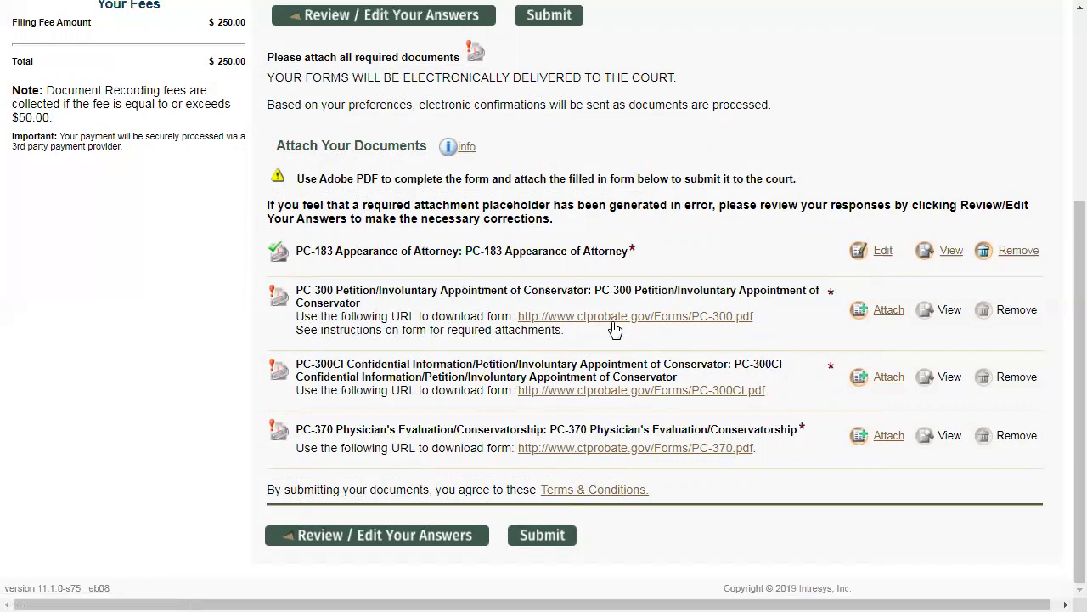
left_click(613, 323)
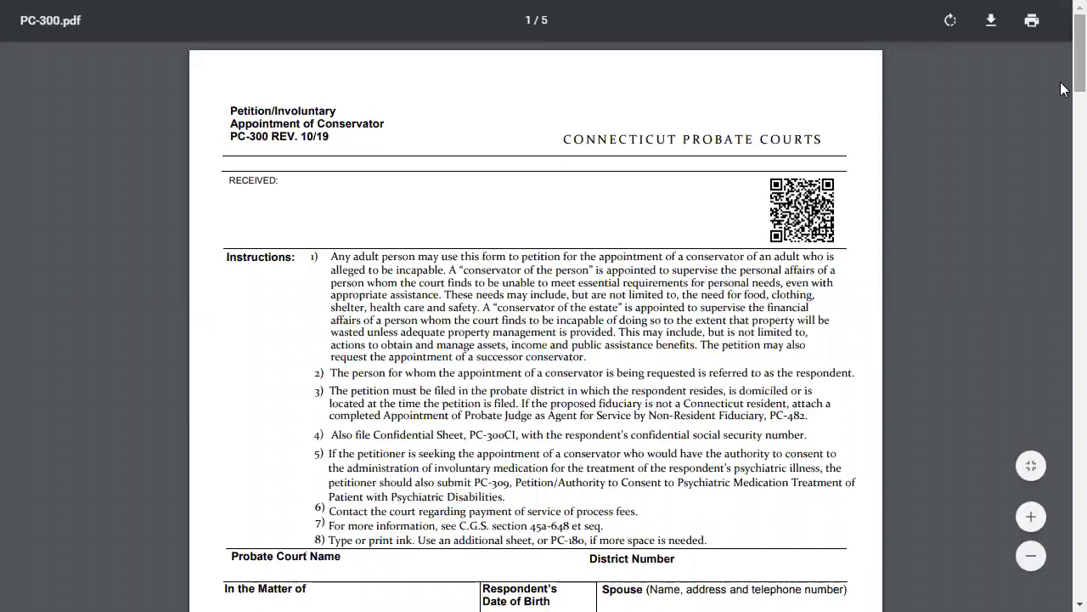
scroll(1062, 150, "down", 5)
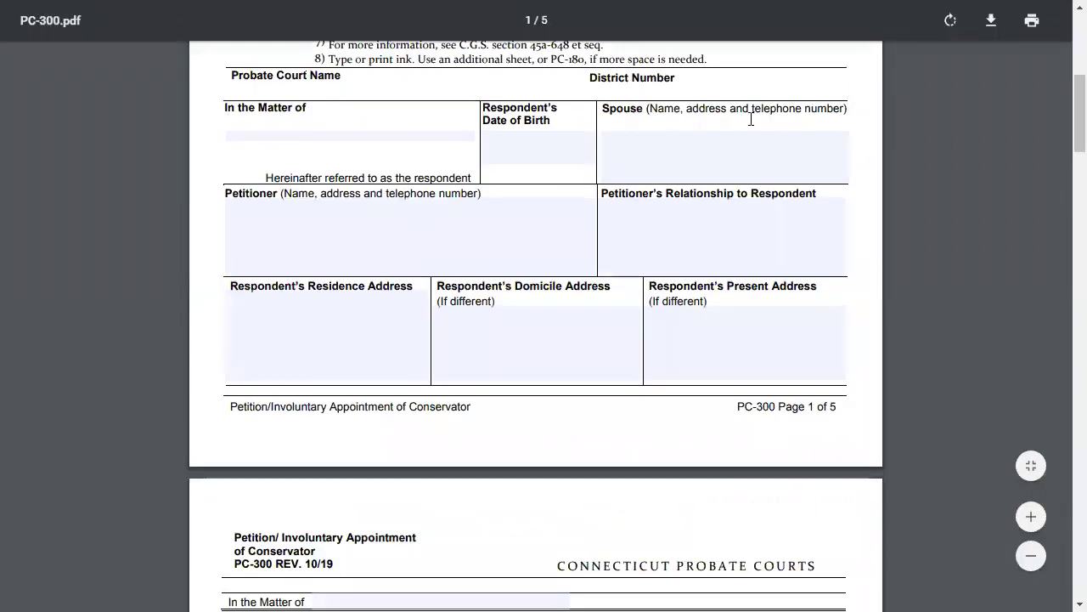
left_click(272, 124)
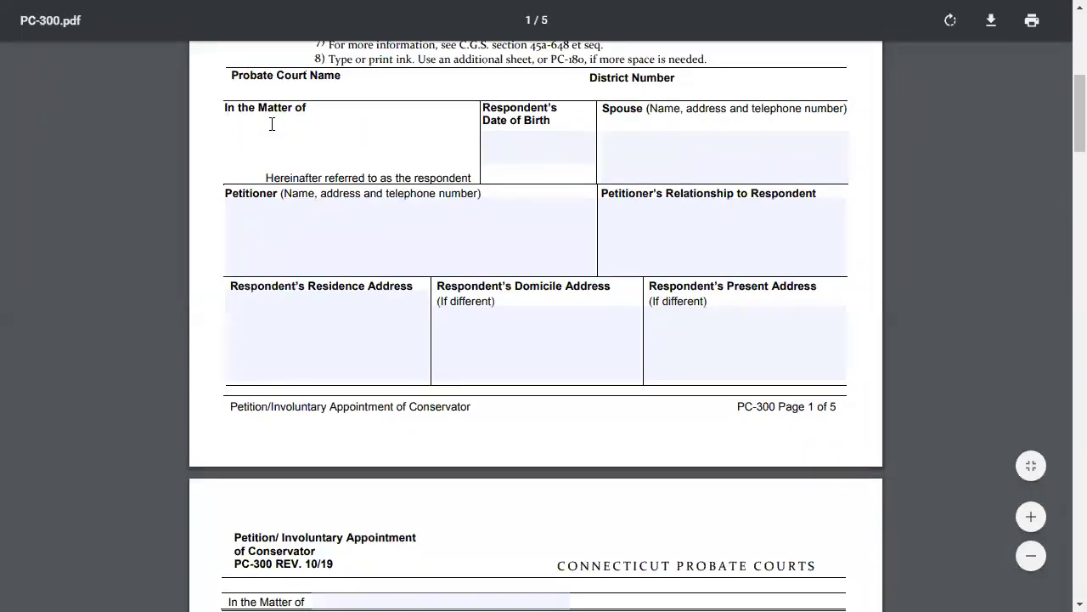
scroll(272, 124, "down", 5)
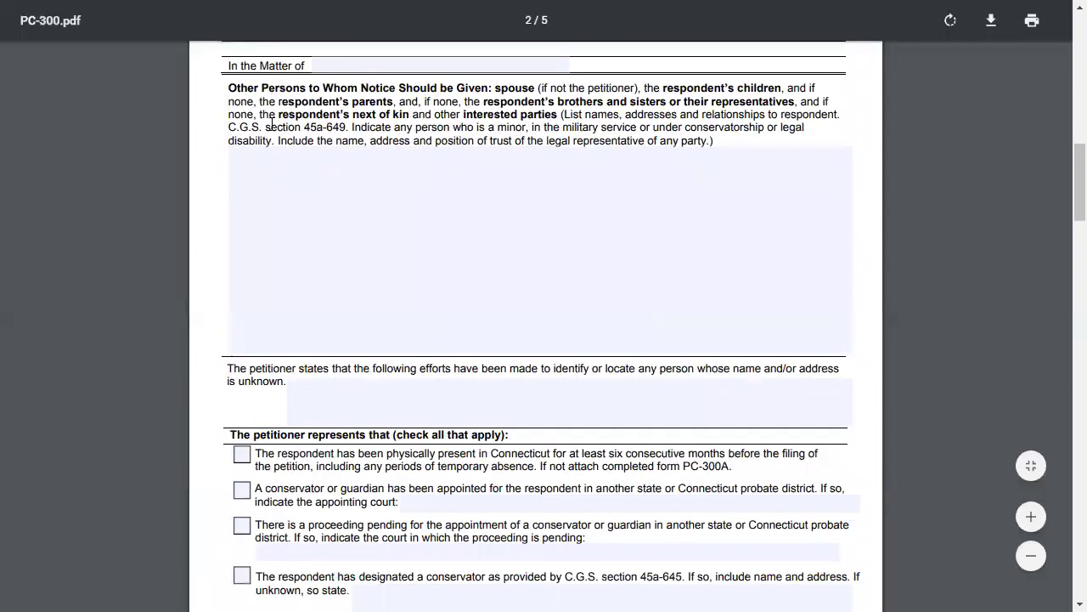
scroll(271, 124, "up", 10)
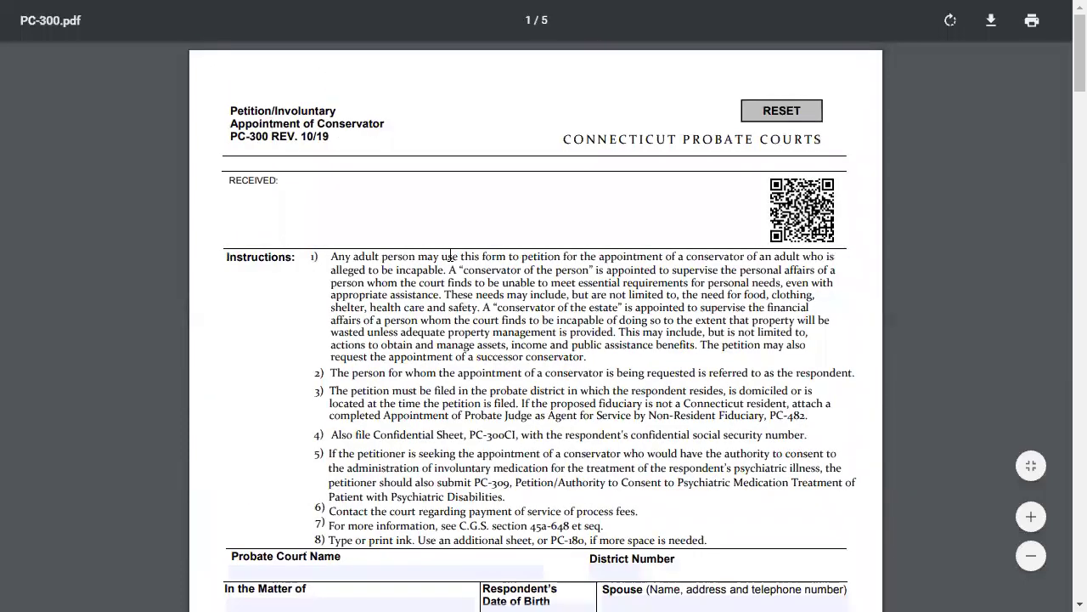
scroll(450, 256, "down", 5)
left_click(262, 80)
type("dffg")
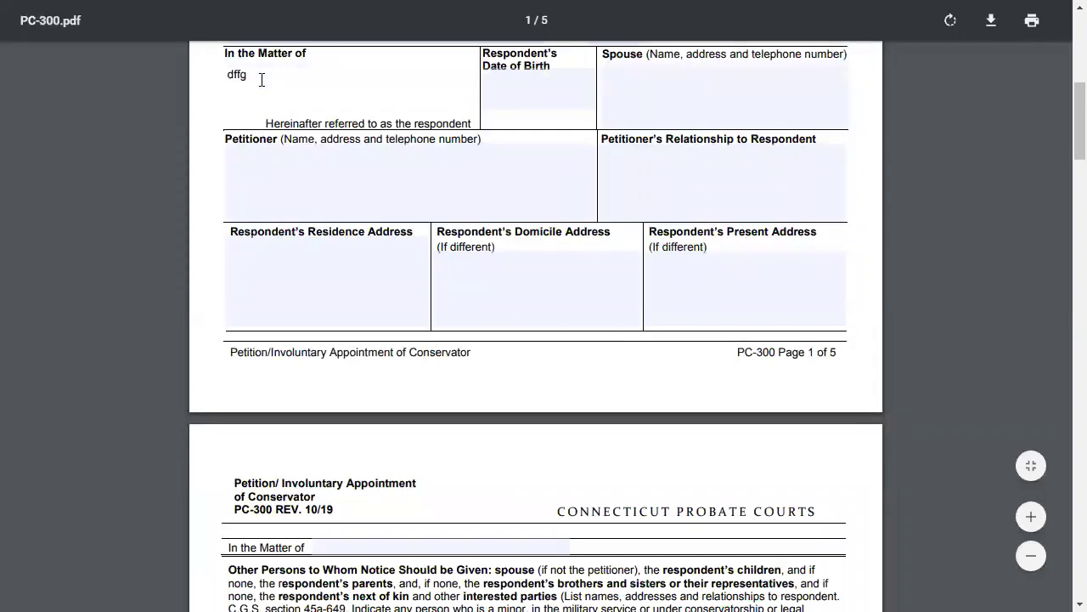
type("fs fgfg dfsdf")
key("BackSpace")
key("BackSpace")
key("BackSpace")
key("BackSpace")
key("BackSpace")
key("BackSpace")
key("BackSpace")
key("BackSpace")
key("BackSpace")
key("BackSpace")
key("BackSpace")
key("BackSpace")
key("BackSpace")
key("BackSpace")
key("BackSpace")
key("BackSpace")
key("BackSpace")
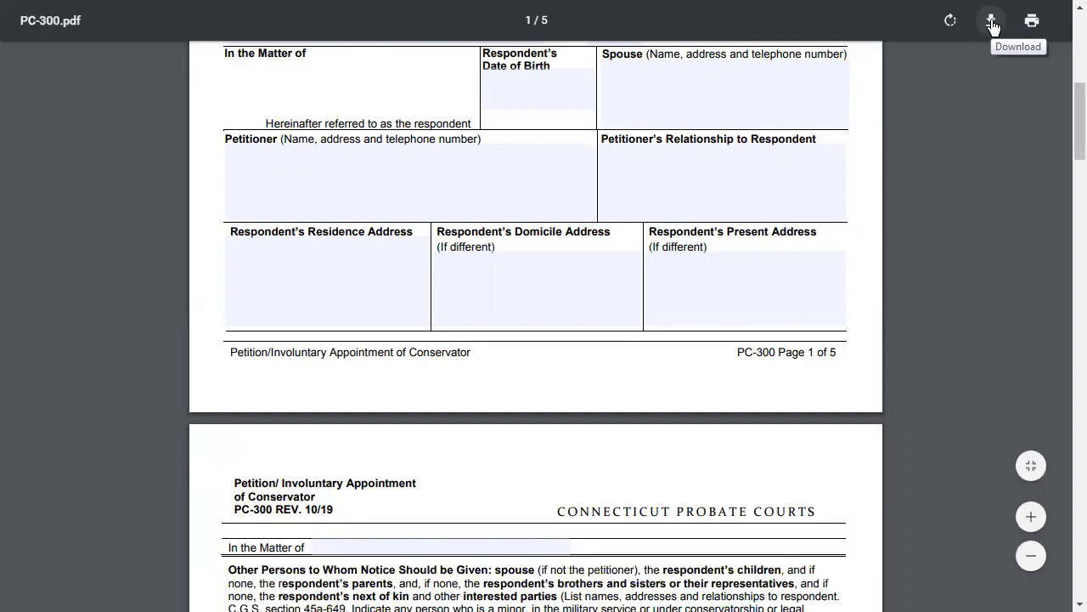
Save the PC-300 form to Docs, overwriting 'CT - PC-300 - Petition_Involuntary Appointment of Conservator.pdf'
left_click(993, 26)
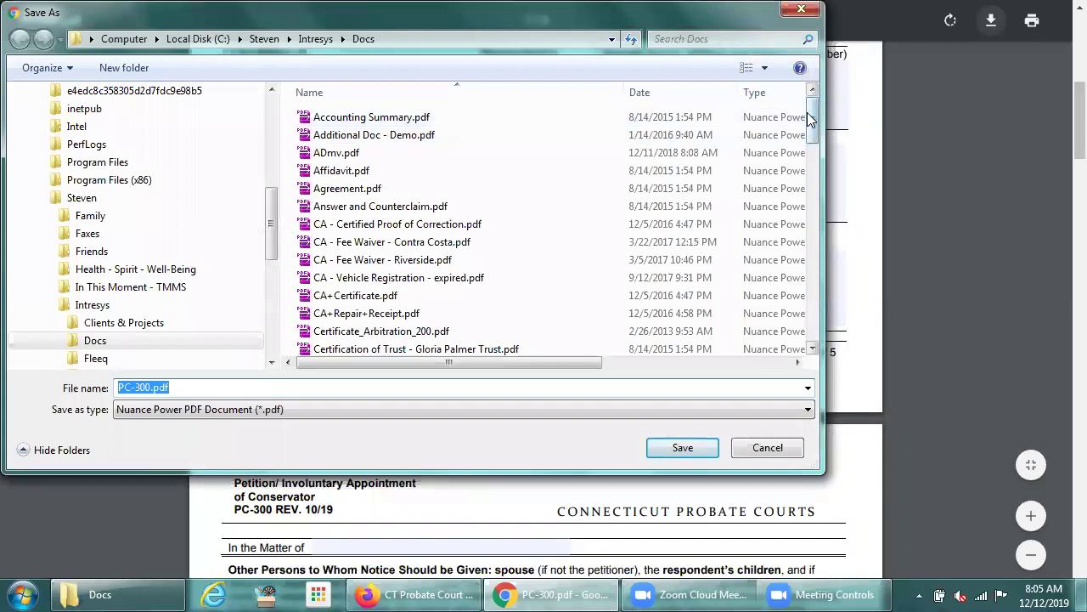
left_click_drag(809, 120, 809, 208)
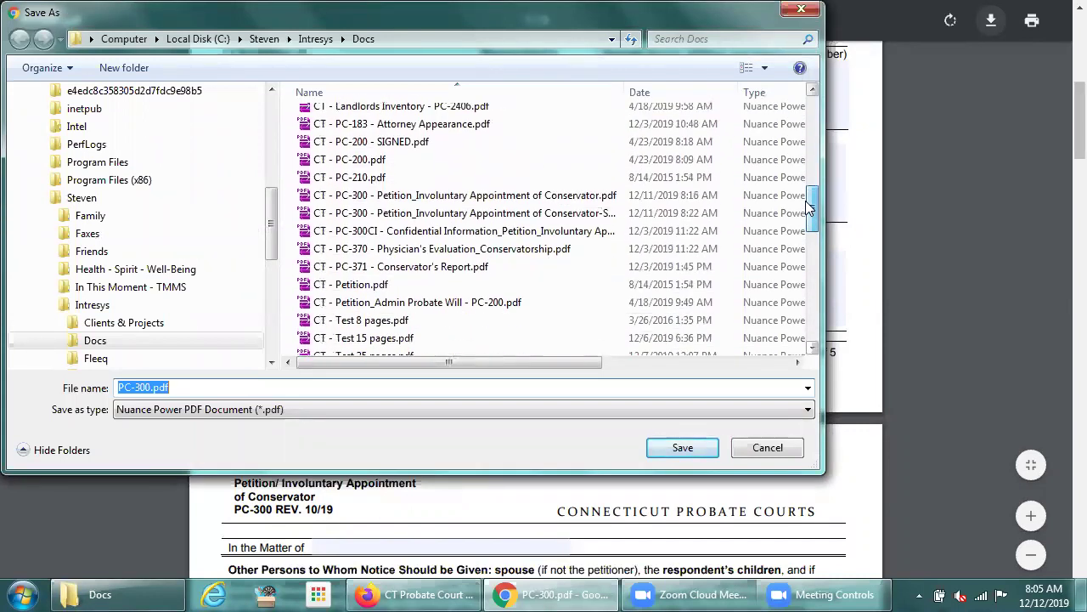
left_click(400, 197)
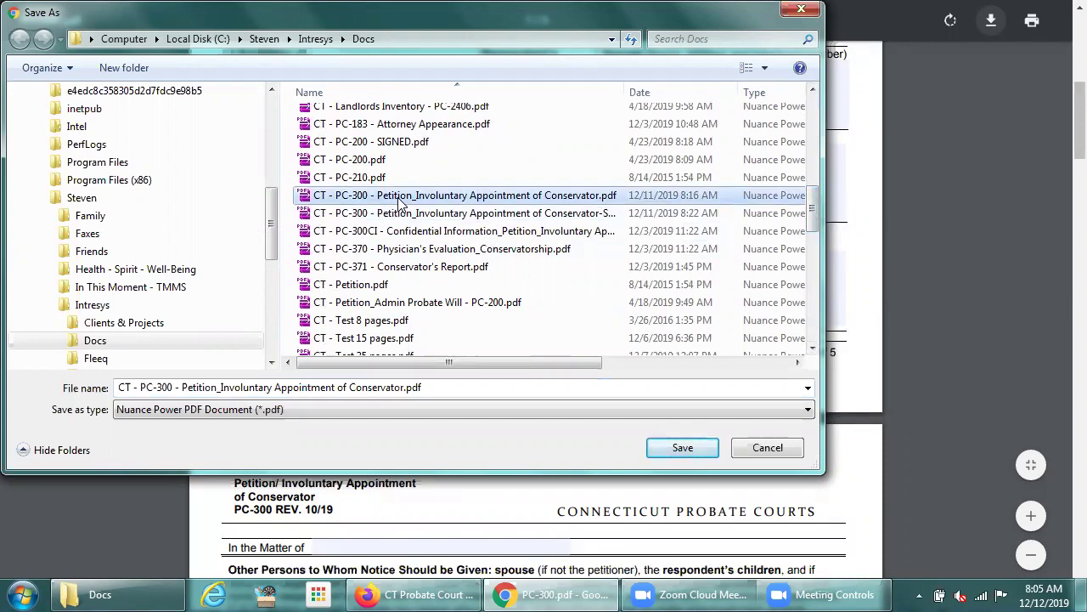
left_click(690, 450)
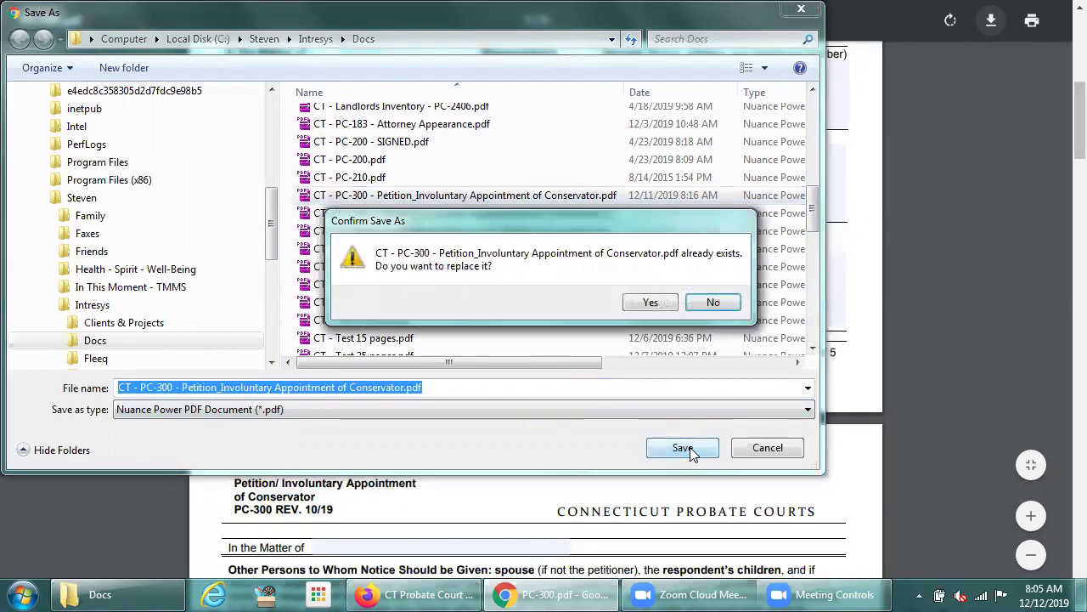
left_click(643, 303)
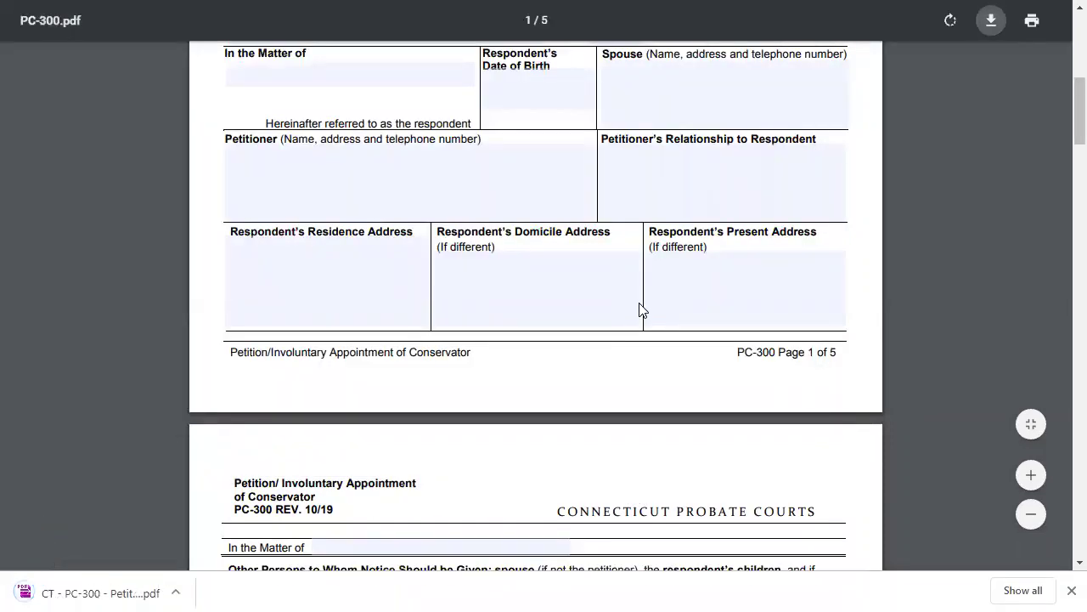
key("ctrl+w")
In the Docs folder, bring up Open with for the newly saved PC-300 petition PDF
key("alt+Tab")
key("alt+Tab")
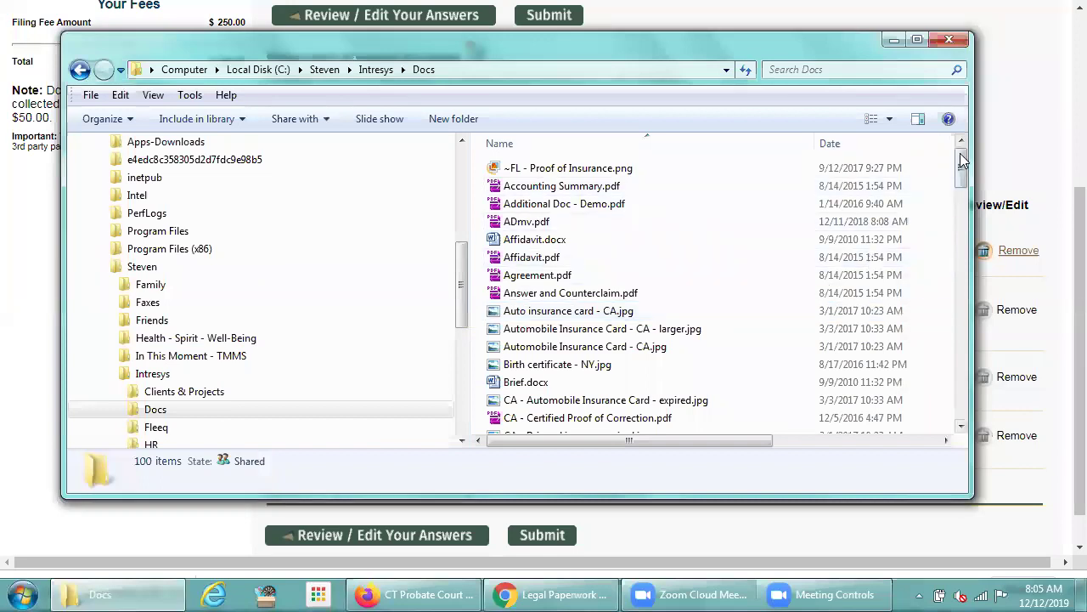
left_click_drag(962, 166, 959, 273)
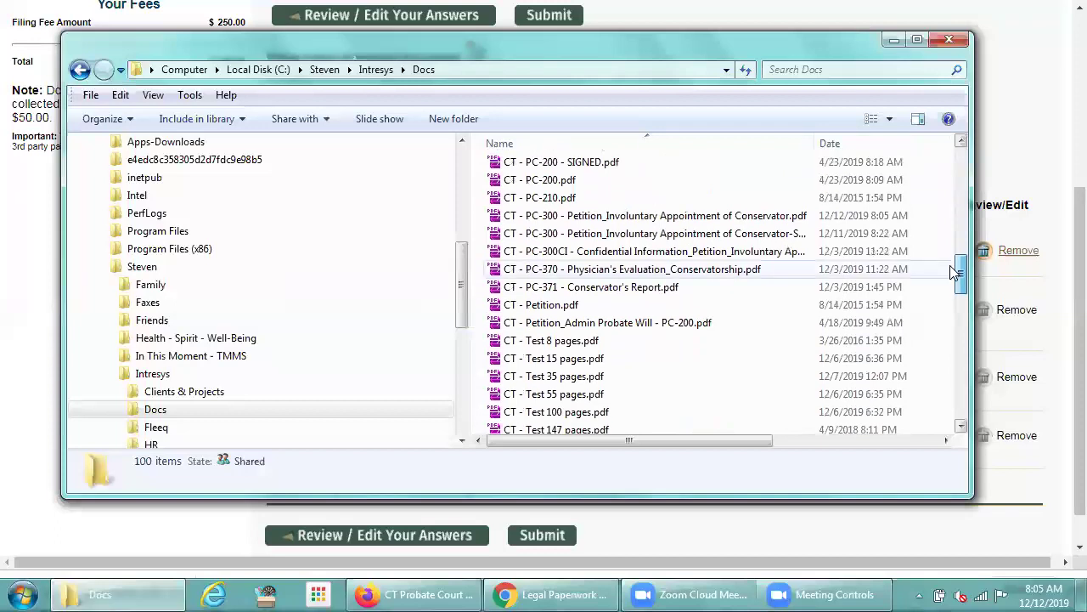
left_click(615, 223)
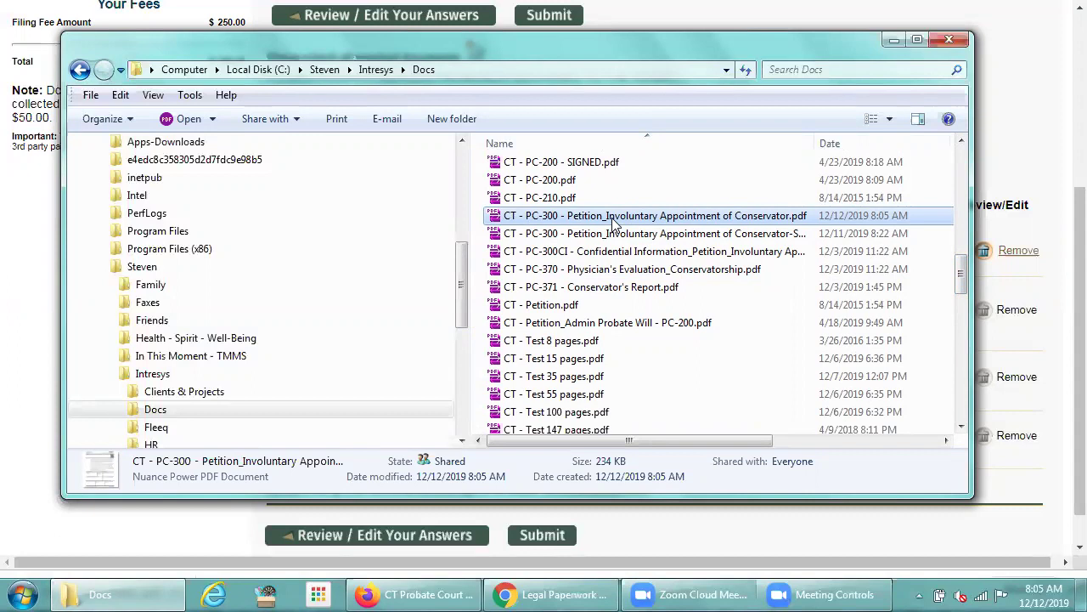
right_click(613, 219)
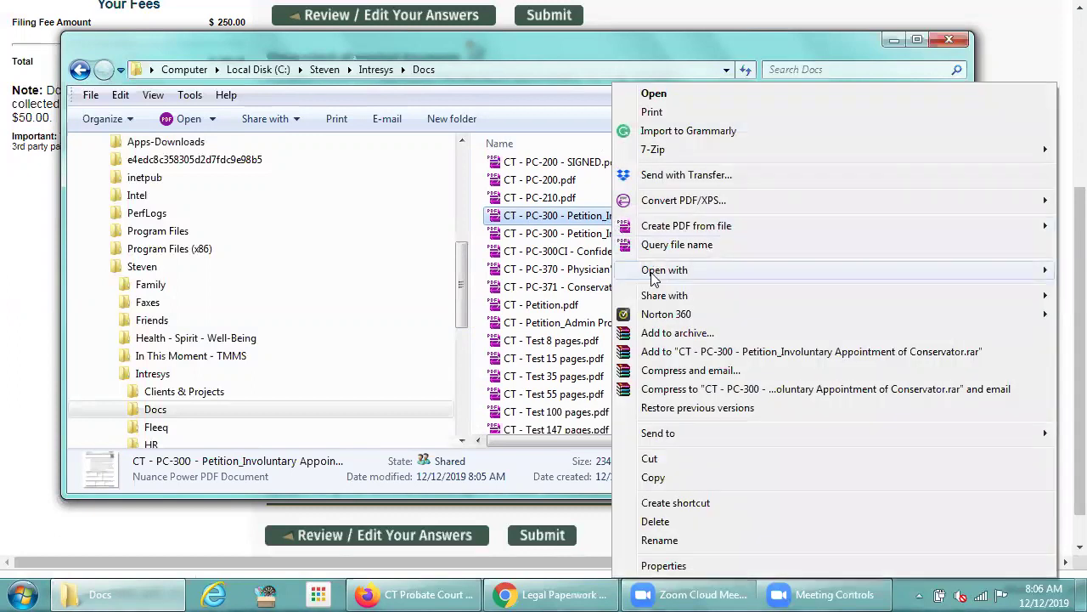
mouse_move(654, 278)
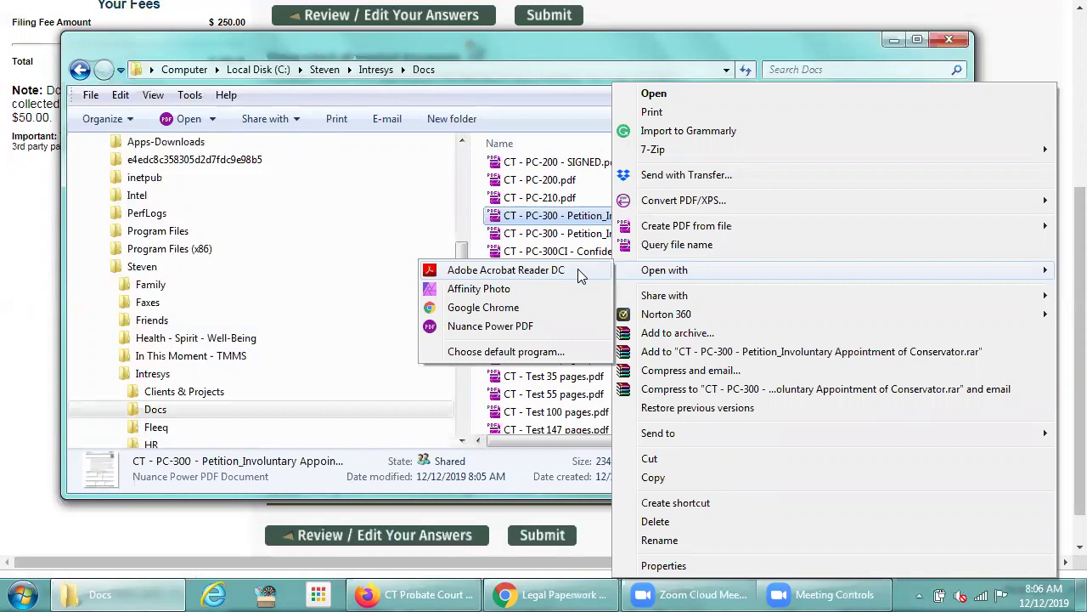
left_click(568, 270)
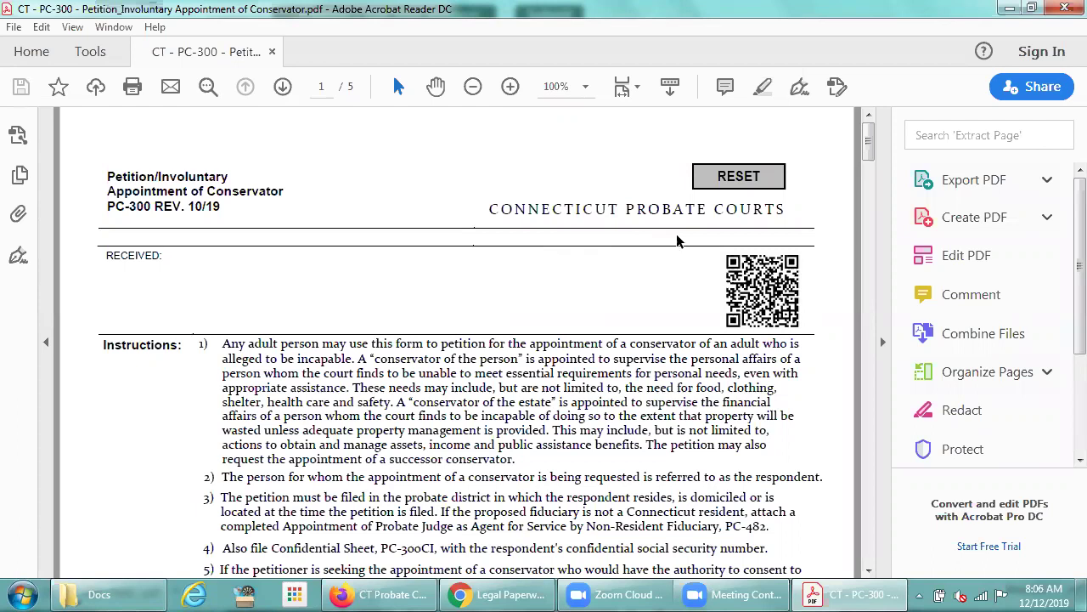
left_click_drag(871, 143, 868, 187)
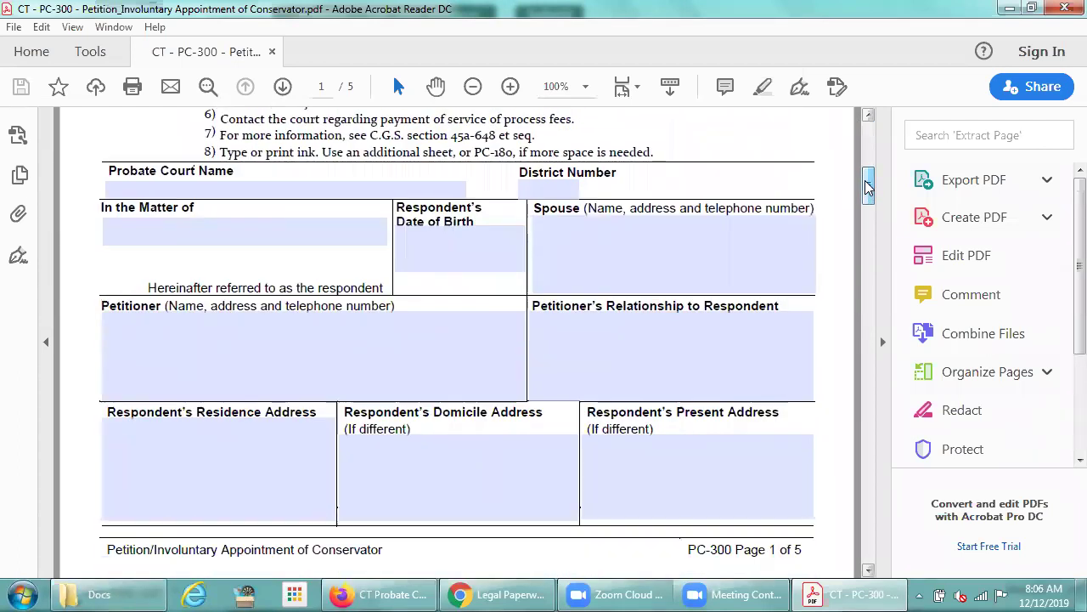
left_click(296, 232)
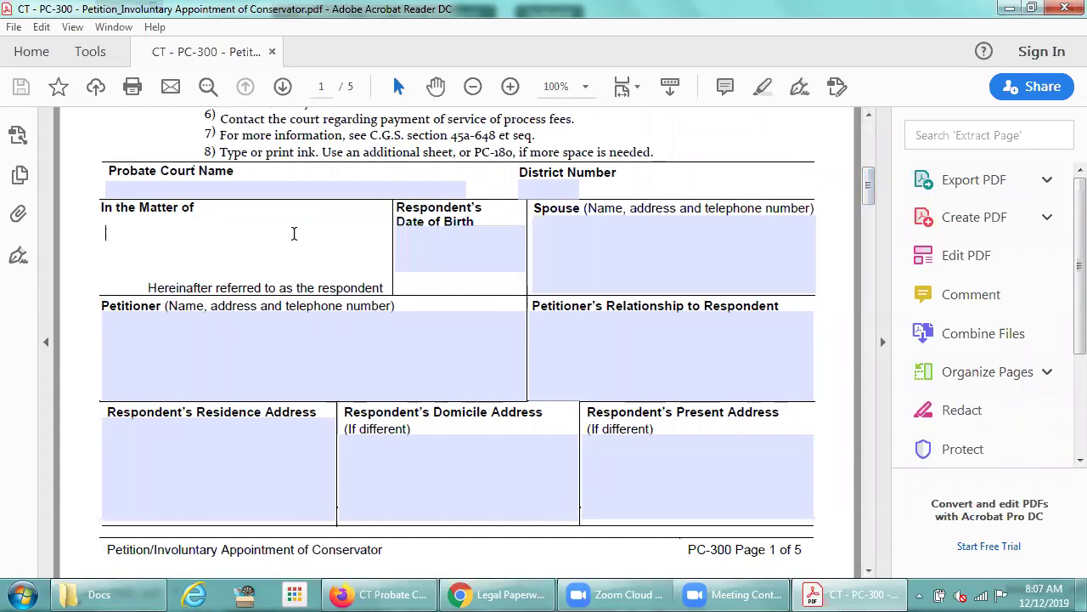
key("Tab")
type("03/03/")
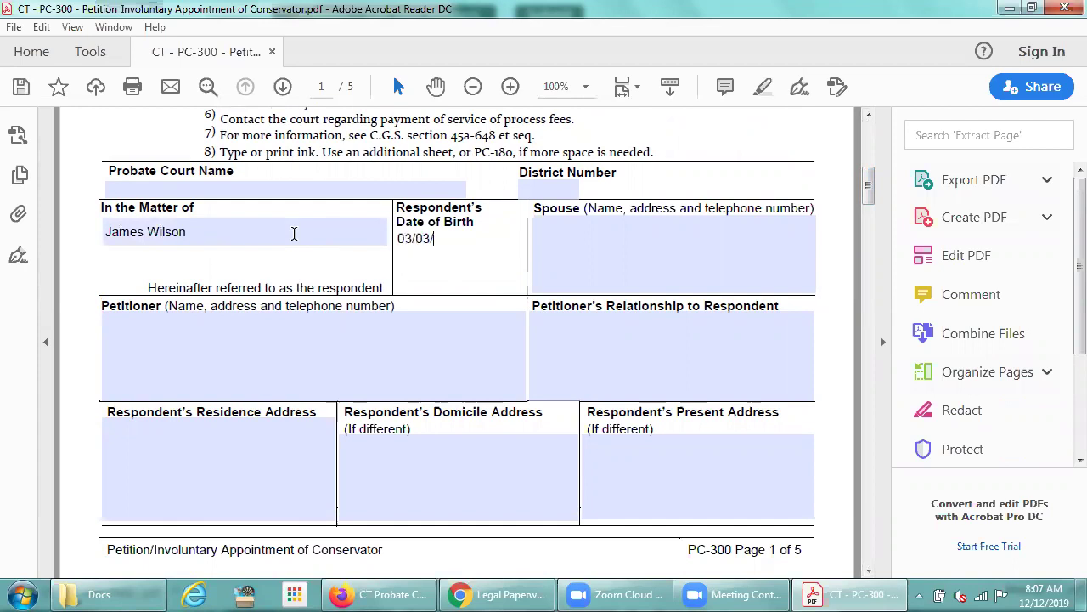
type("1950")
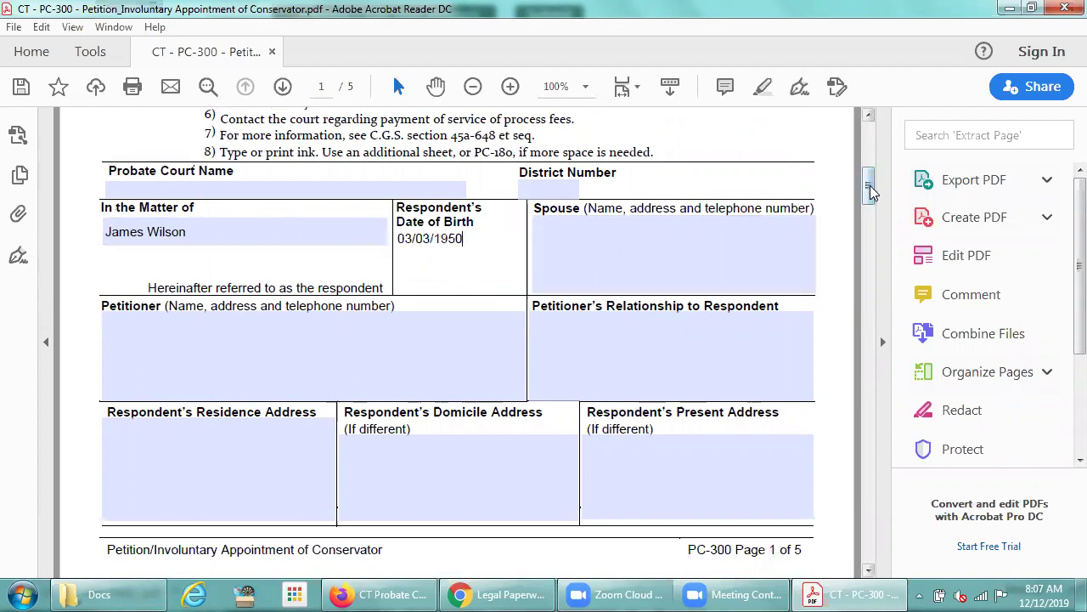
left_click_drag(869, 194, 869, 245)
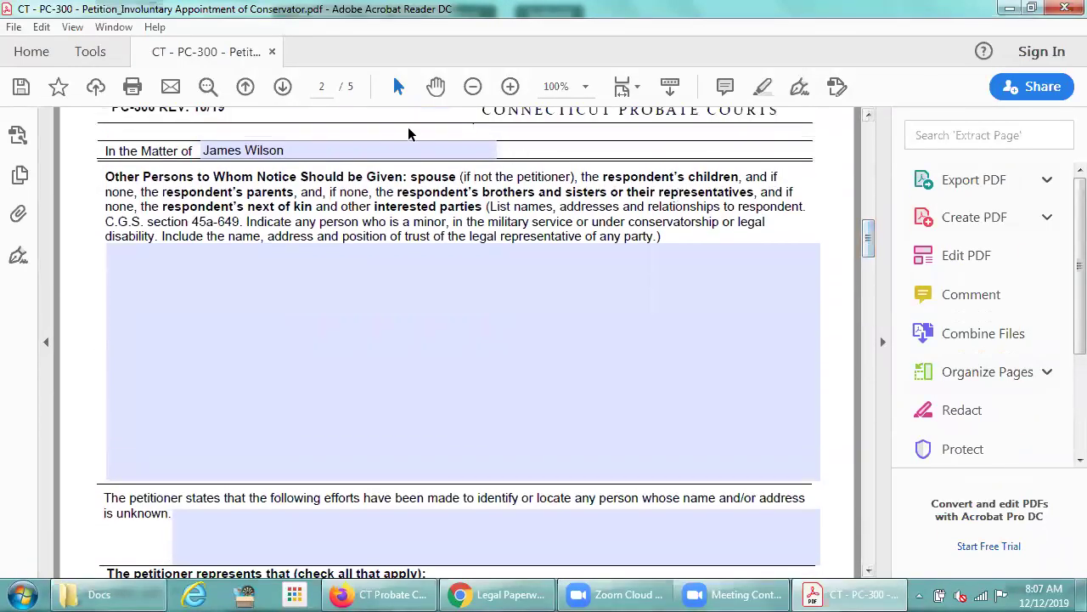
left_click(280, 270)
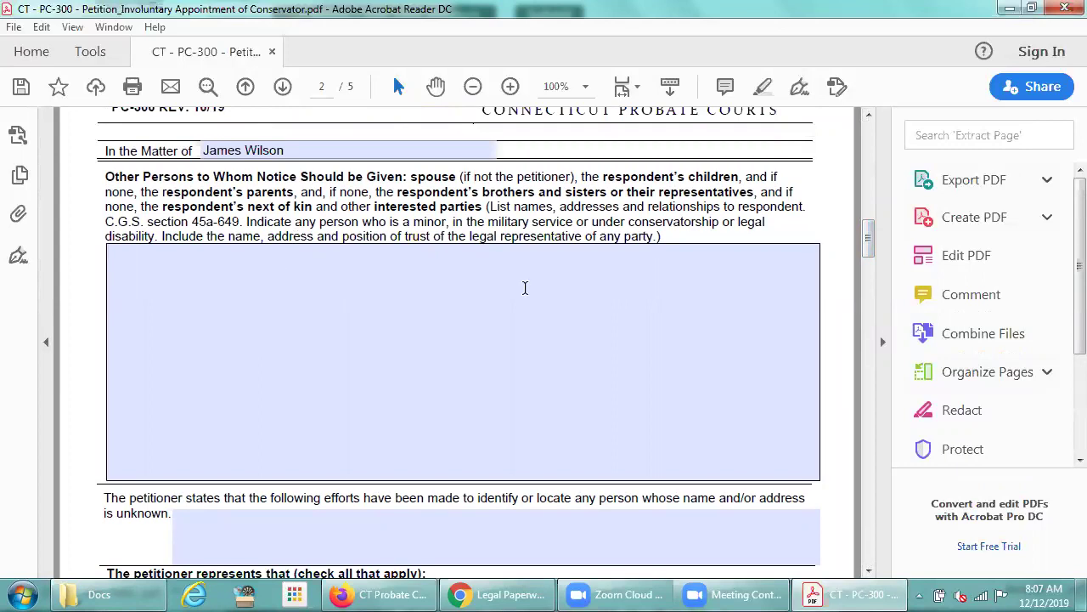
left_click_drag(860, 235, 879, 472)
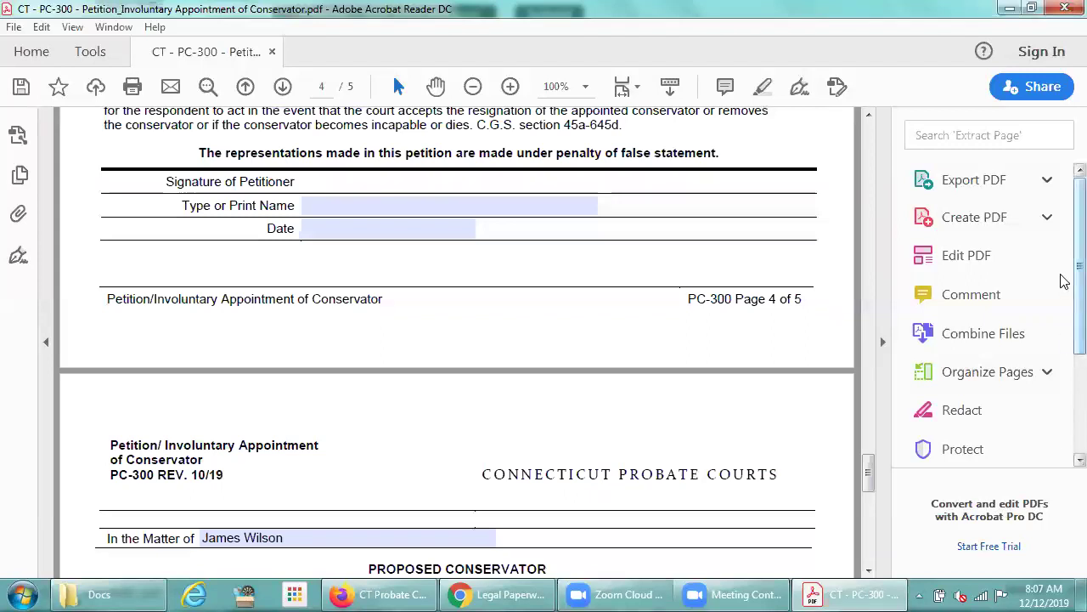
scroll(1062, 340, "down", 3)
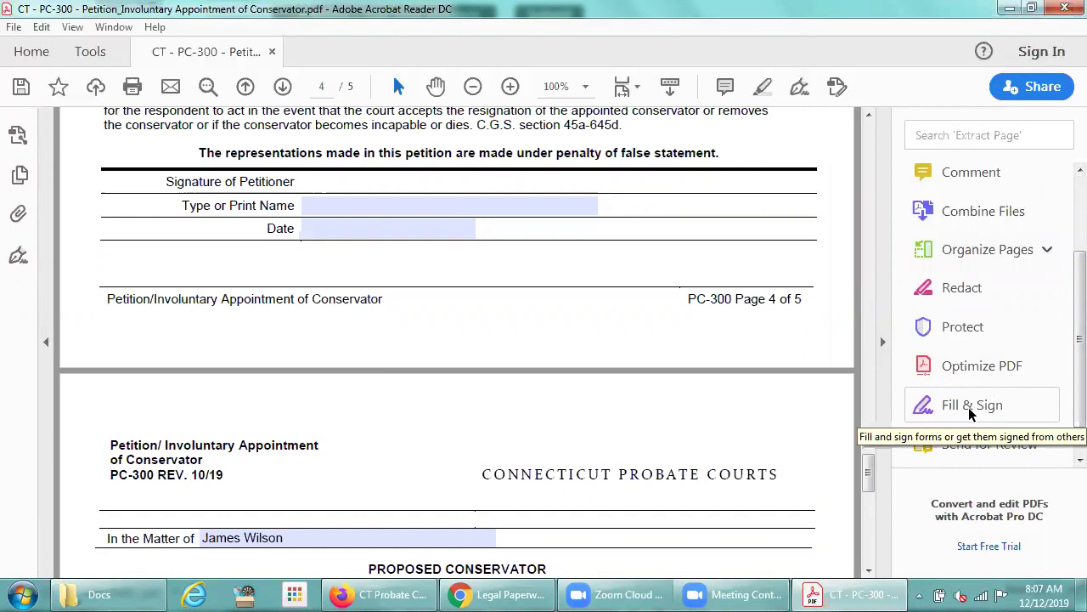
left_click(970, 412)
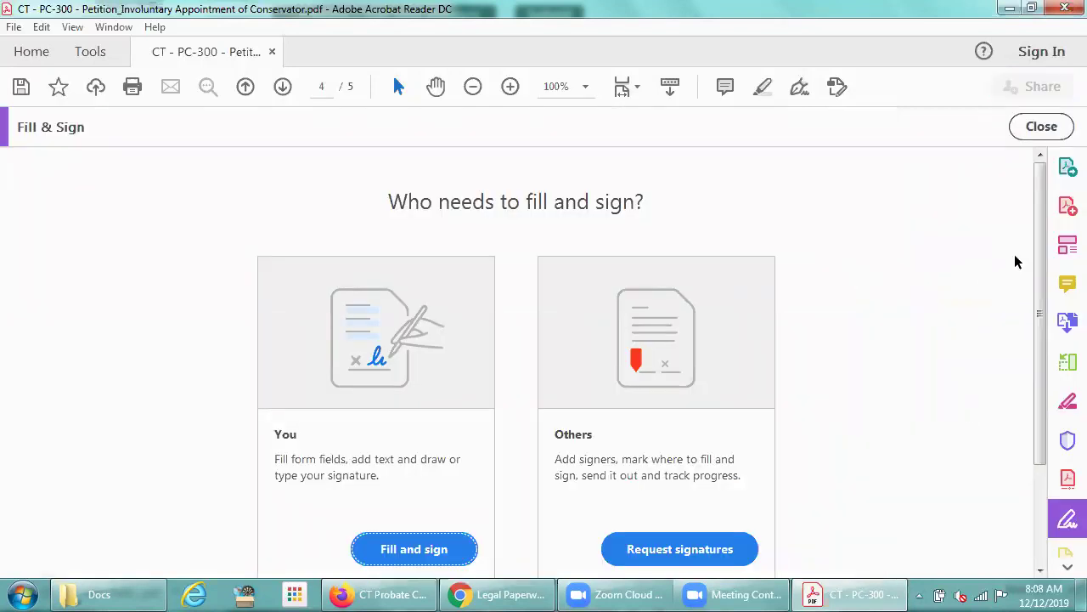
scroll(1046, 239, "down", 2)
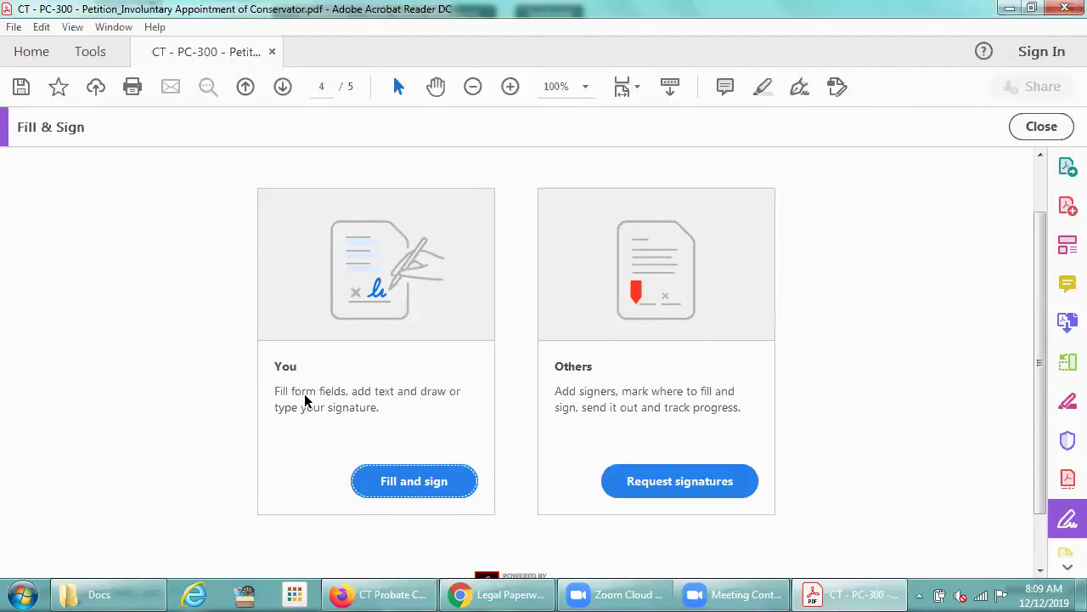
In Fill & Sign, delete the old saved signature and create a new typed signature of the petitioner's name
left_click(392, 486)
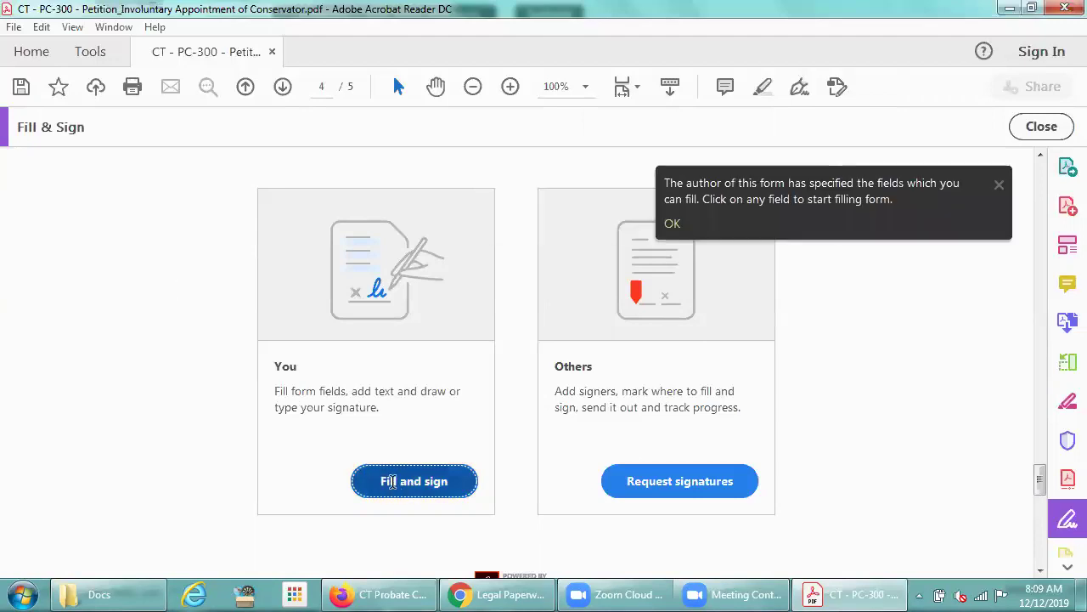
left_click(999, 185)
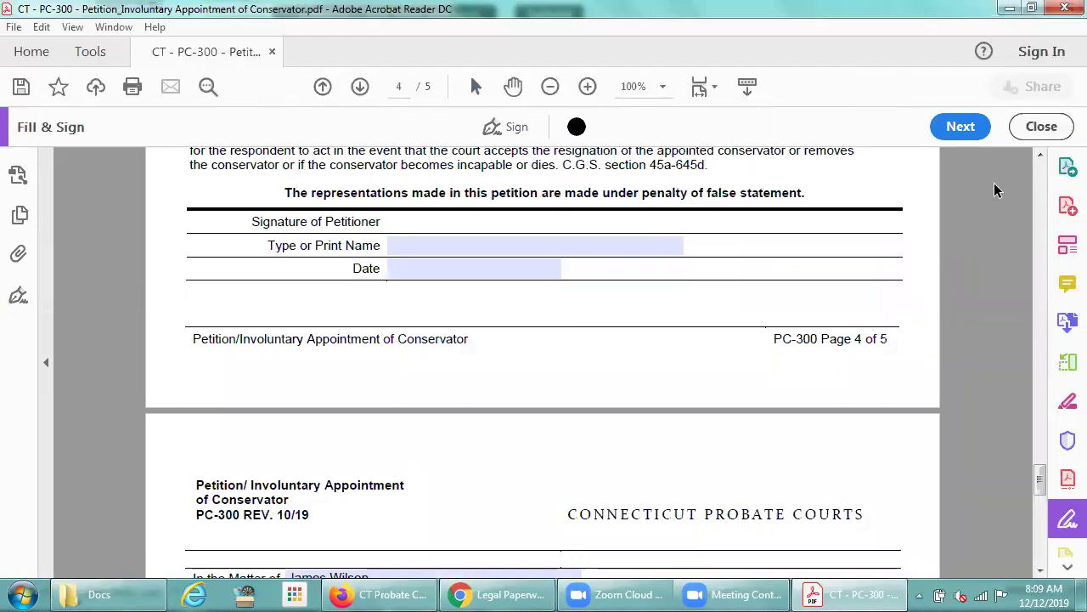
left_click(510, 126)
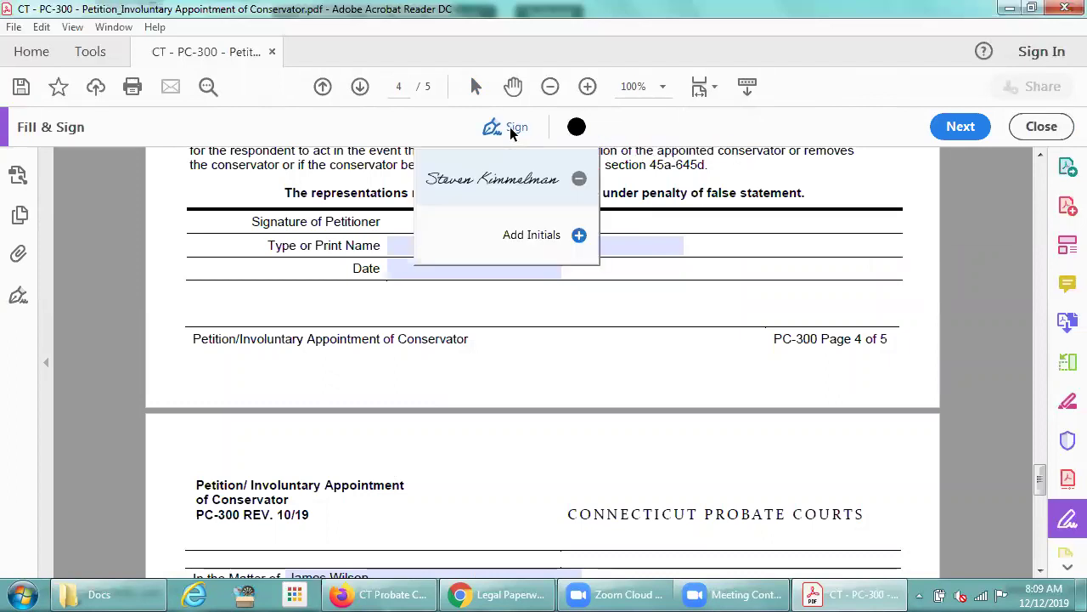
left_click(579, 182)
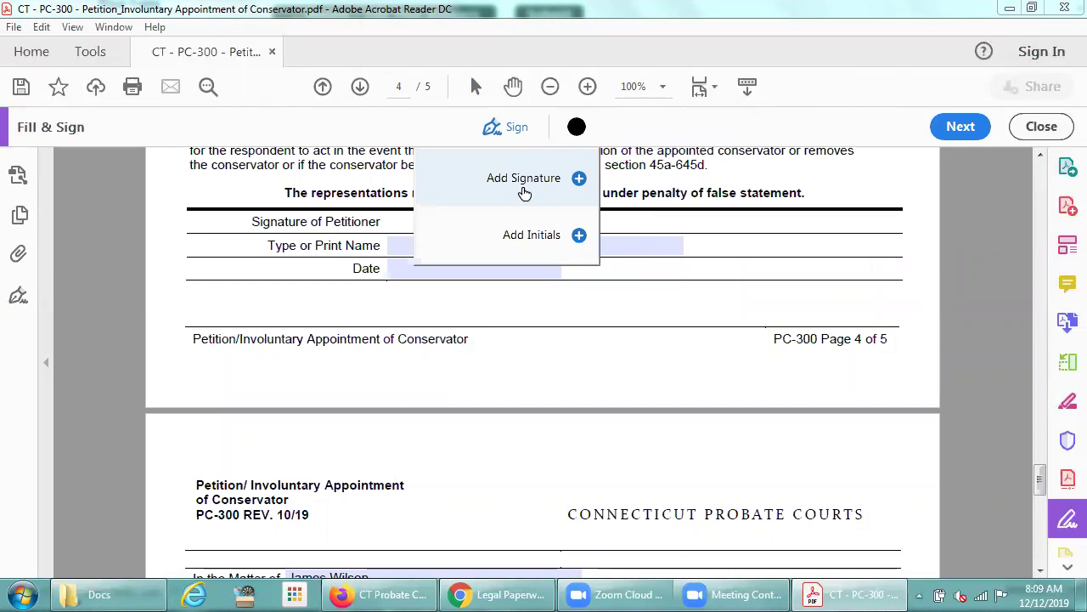
left_click(579, 179)
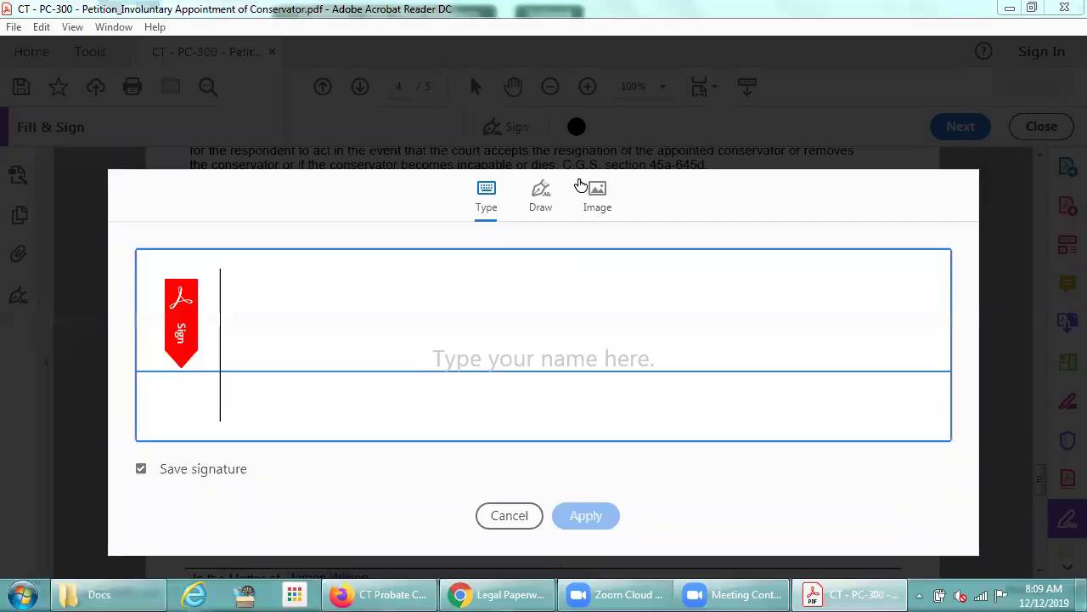
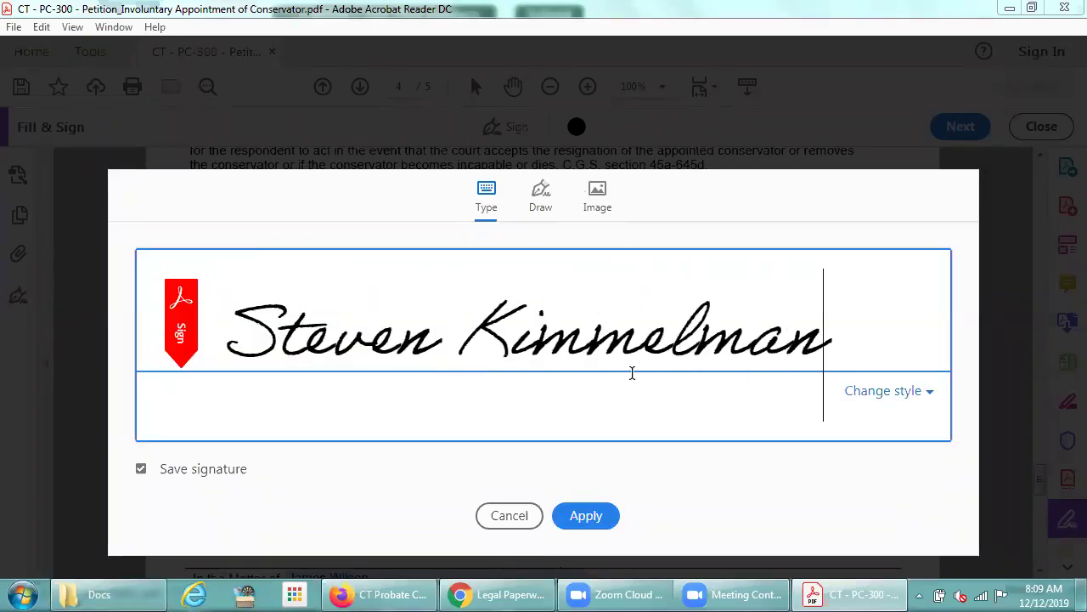
left_click(586, 515)
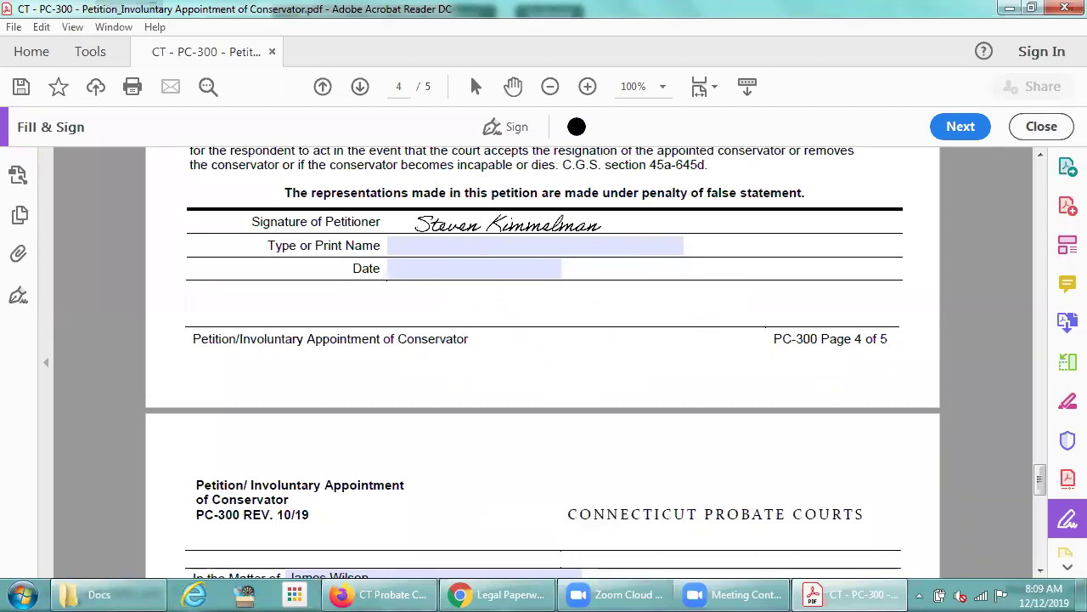
Place the typed signature on the page 4 Signature of Petitioner line
left_click(486, 222)
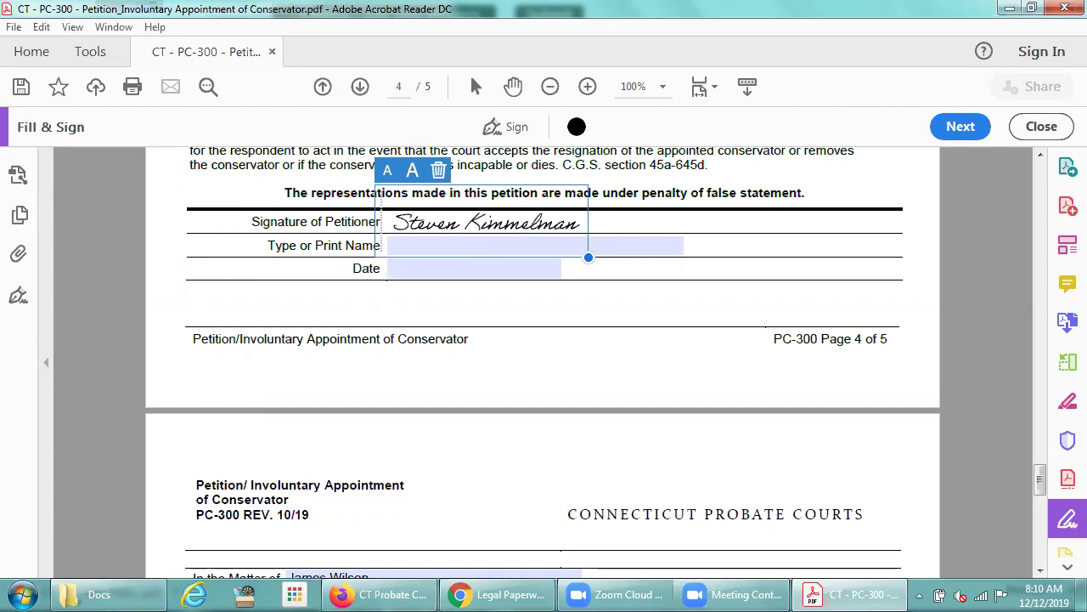
Save a copy over the Conservator-SIGNED.pdf in Docs, then close Acrobat without saving the original
left_click(15, 28)
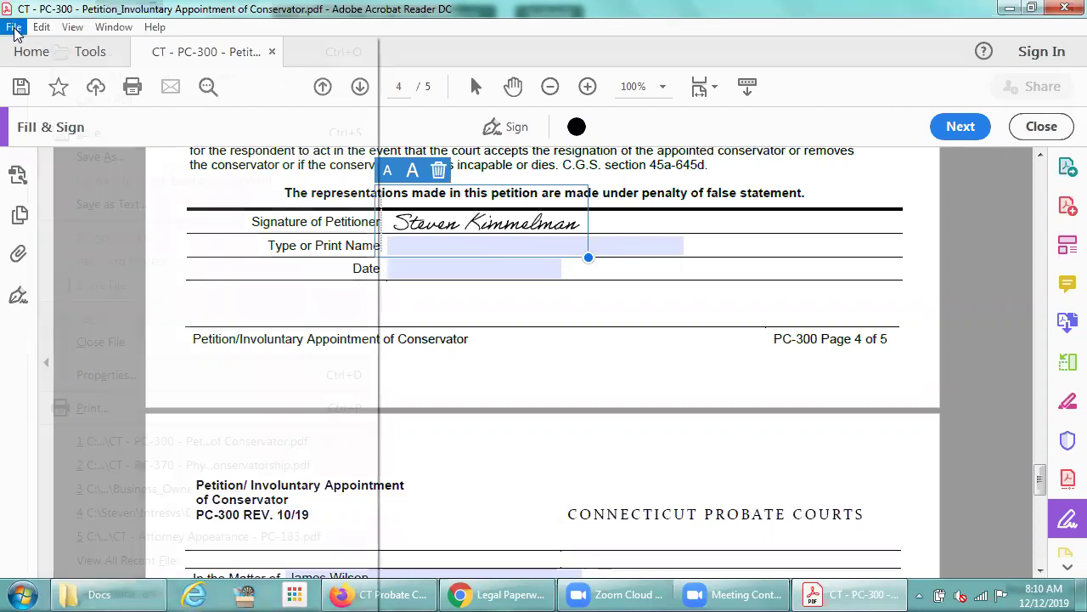
left_click(93, 159)
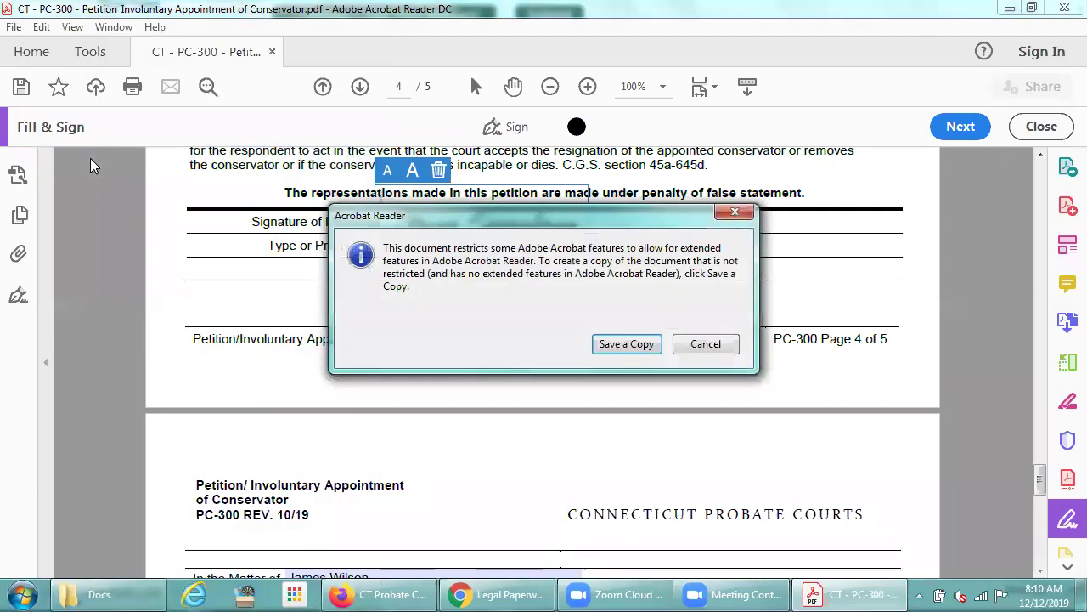
left_click(617, 346)
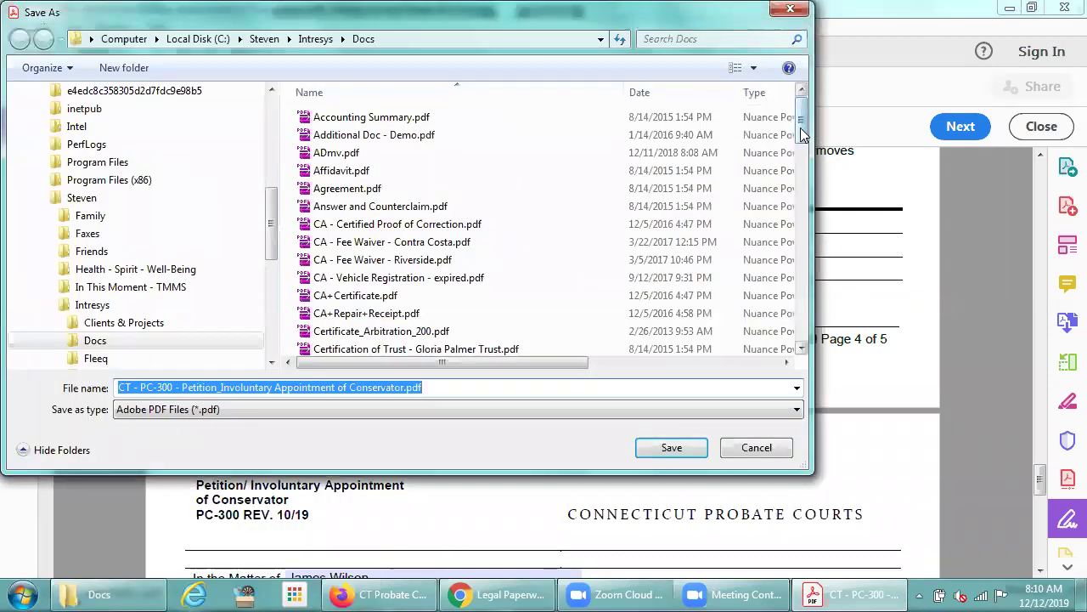
left_click_drag(799, 136, 794, 218)
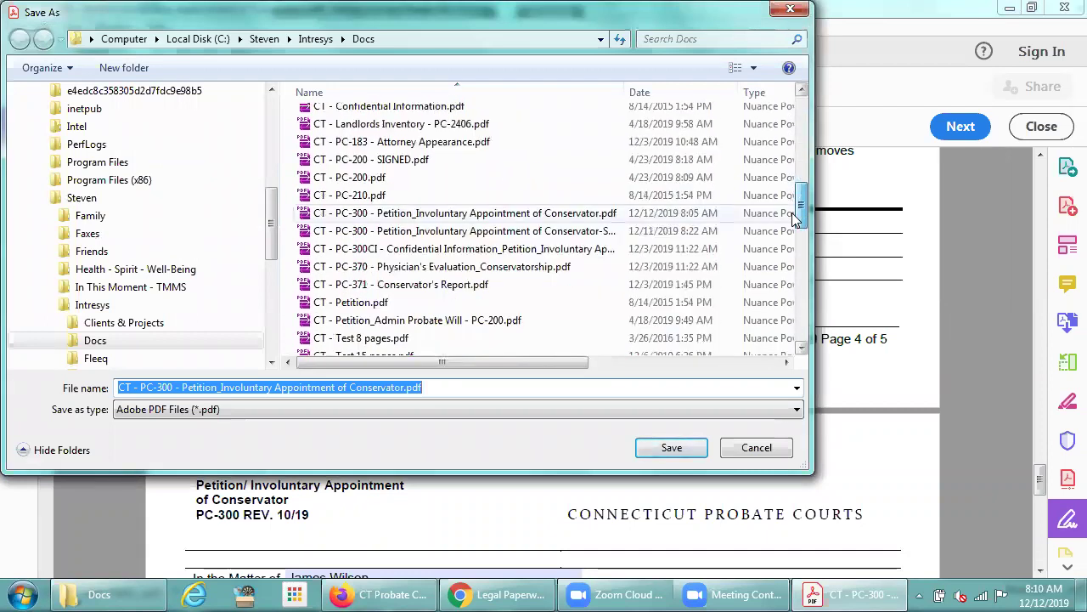
double_click(503, 231)
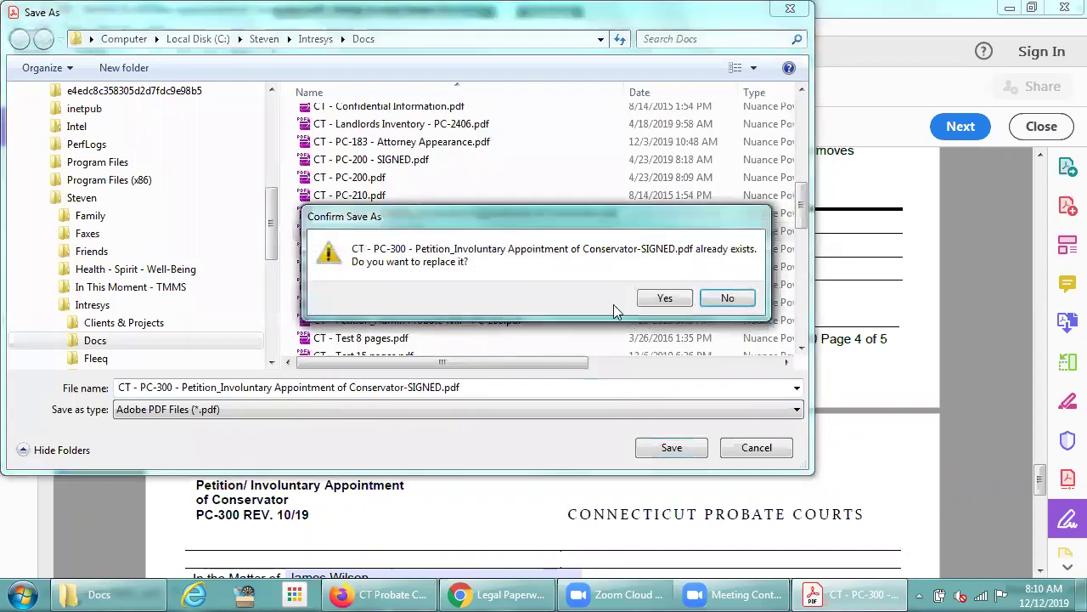
left_click(666, 298)
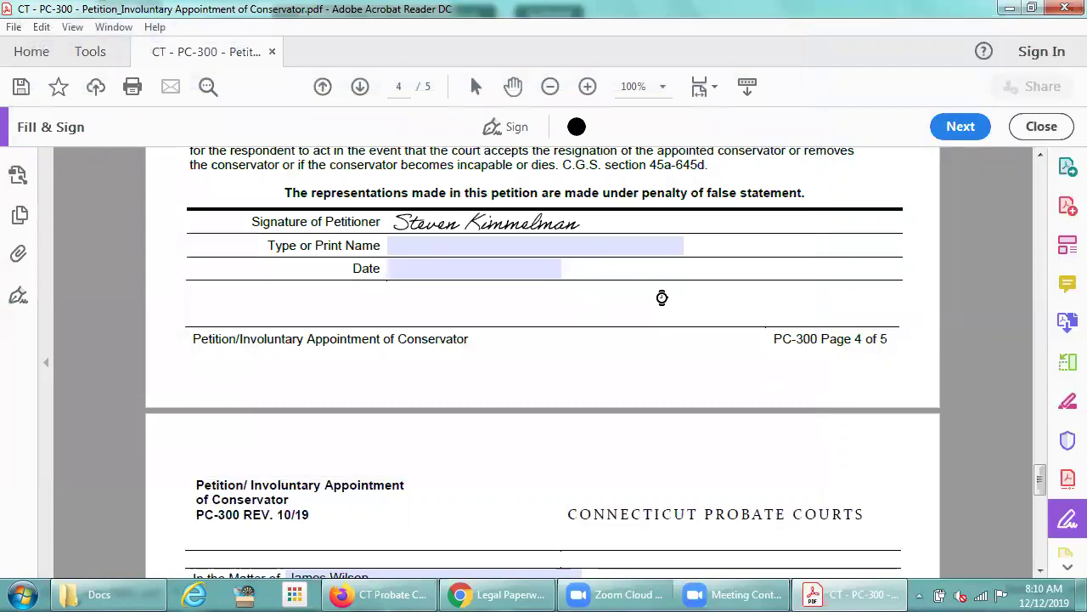
left_click(1065, 10)
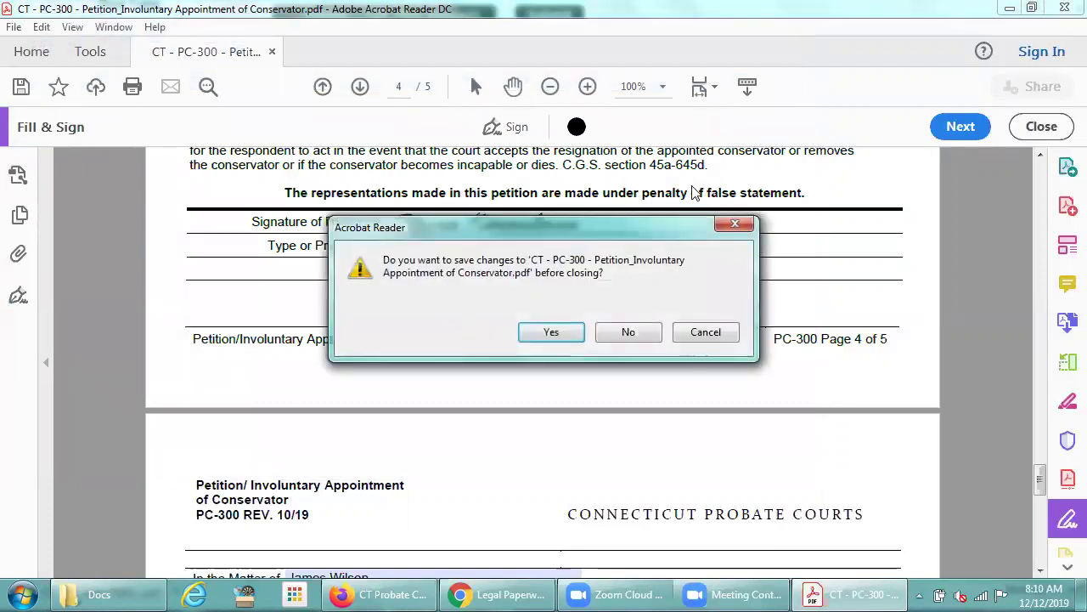
left_click(623, 336)
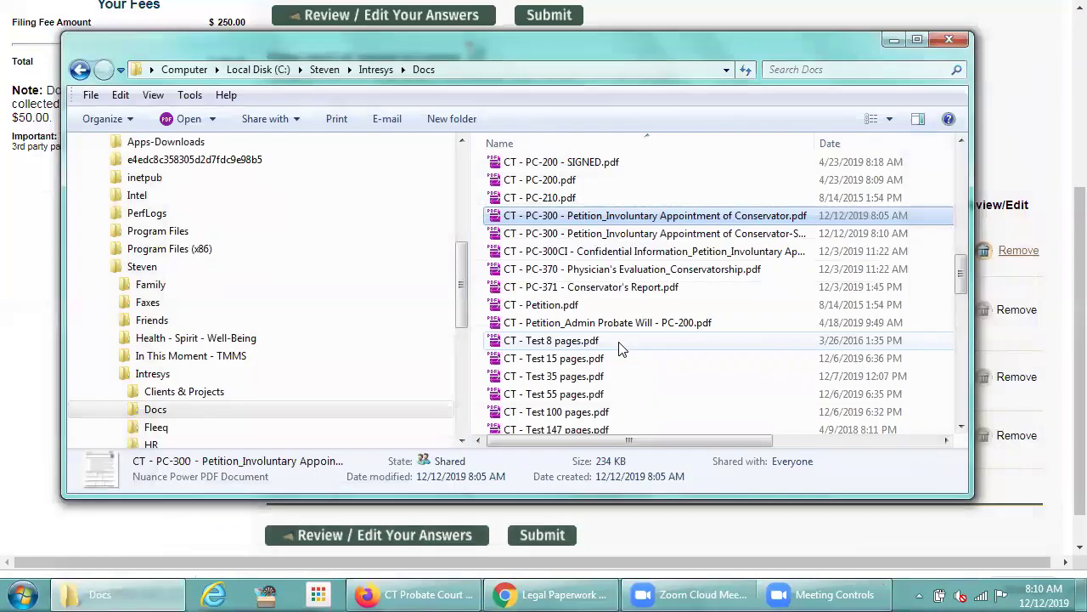
Upload the signed PC-300 petition PDF as the PC-300 entry's main document
left_click(741, 23)
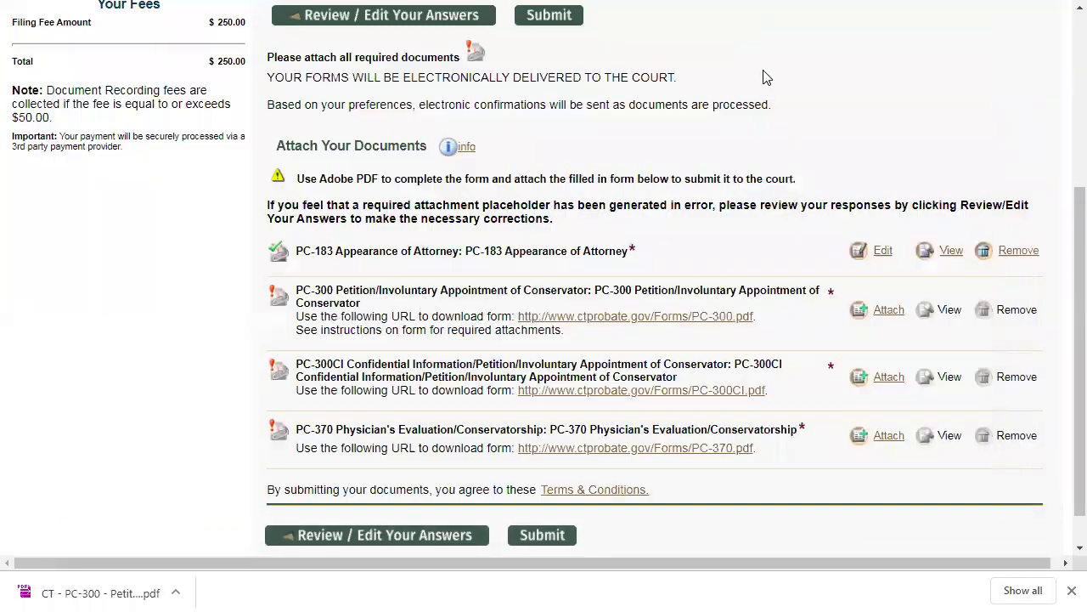
left_click(883, 315)
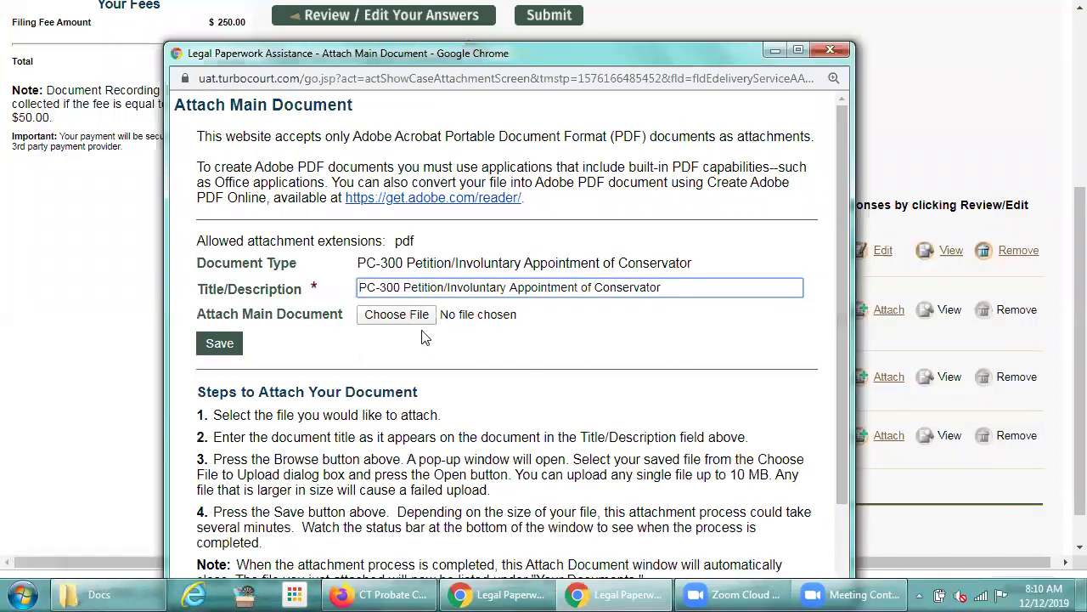
left_click(391, 316)
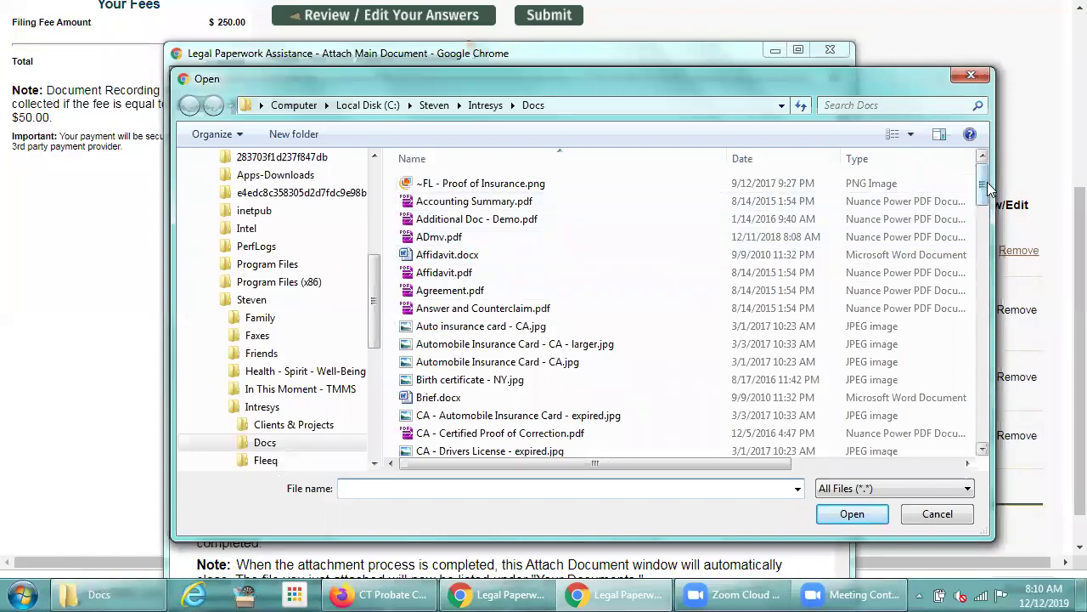
left_click_drag(987, 182, 981, 289)
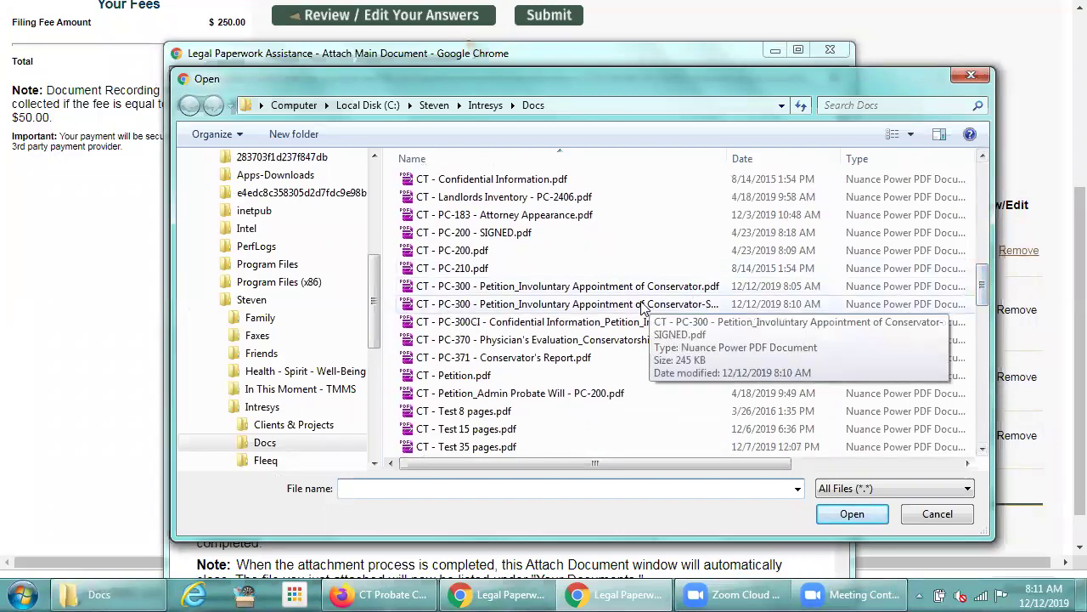
double_click(643, 304)
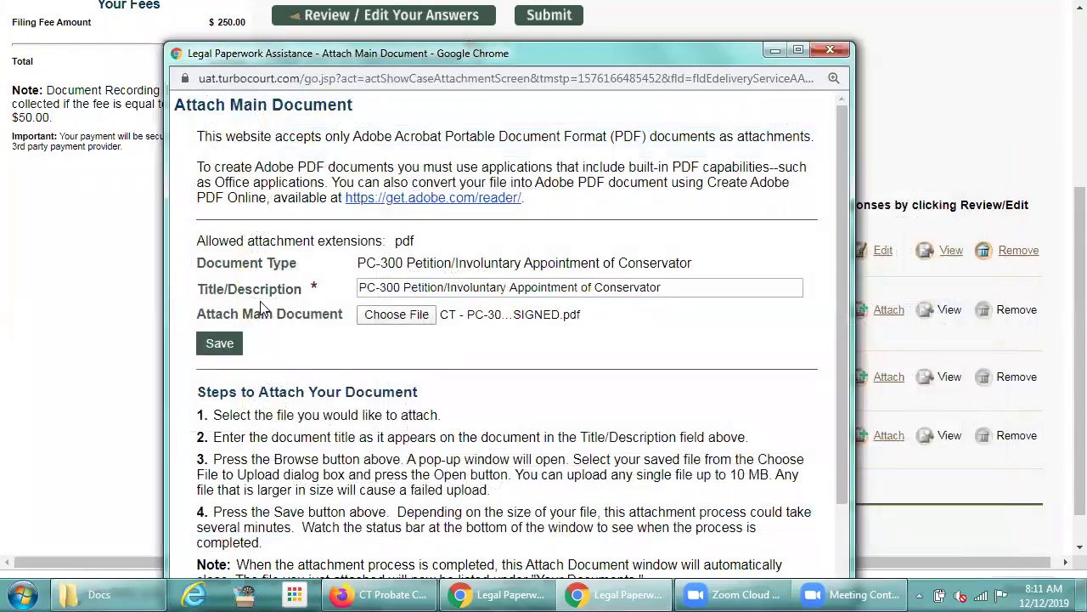
left_click(222, 342)
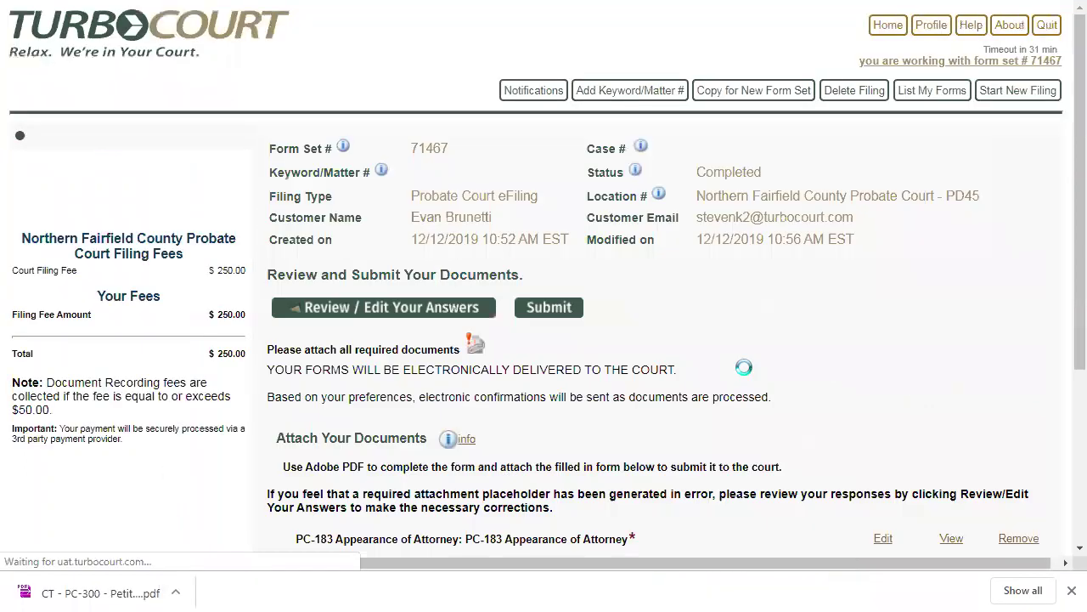
Choose and upload the PC-300CI Confidential Information PDF for its filing entry
left_click(886, 336)
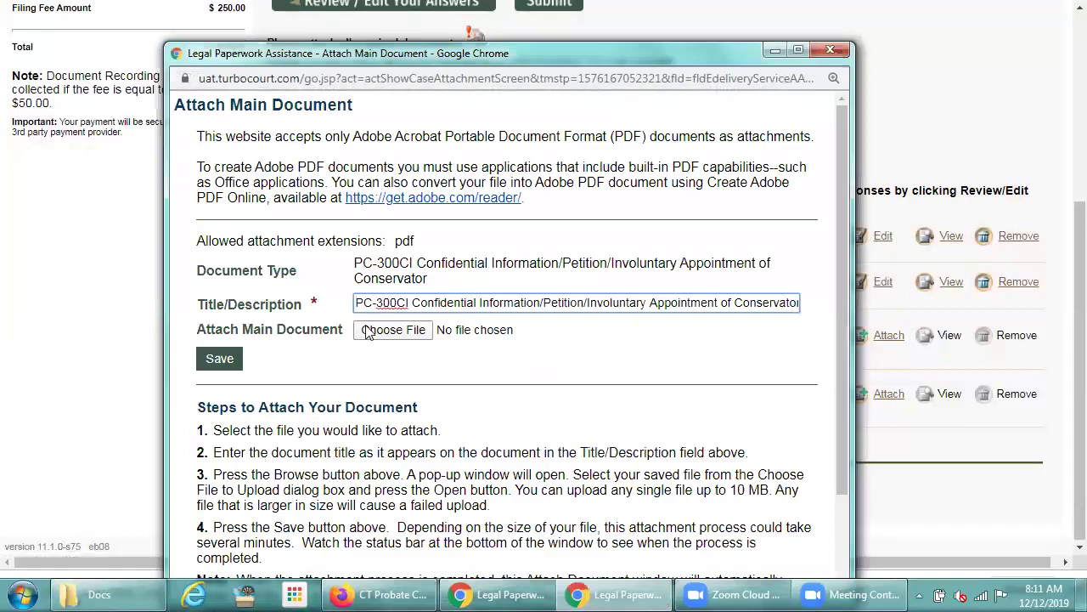
left_click(359, 330)
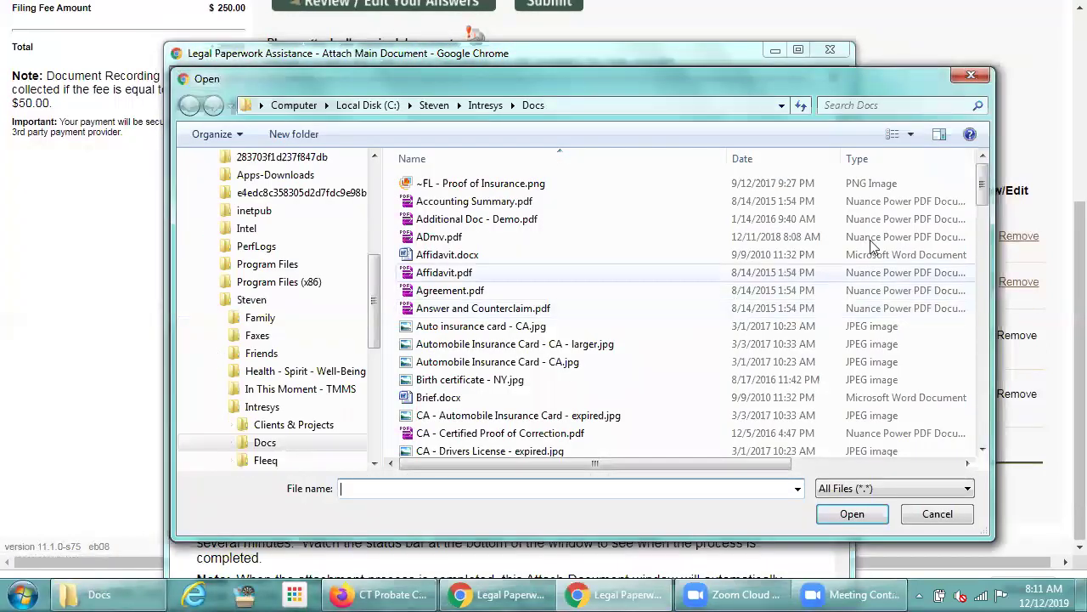
scroll(981, 222, "down", 4)
left_click_drag(981, 222, 981, 301)
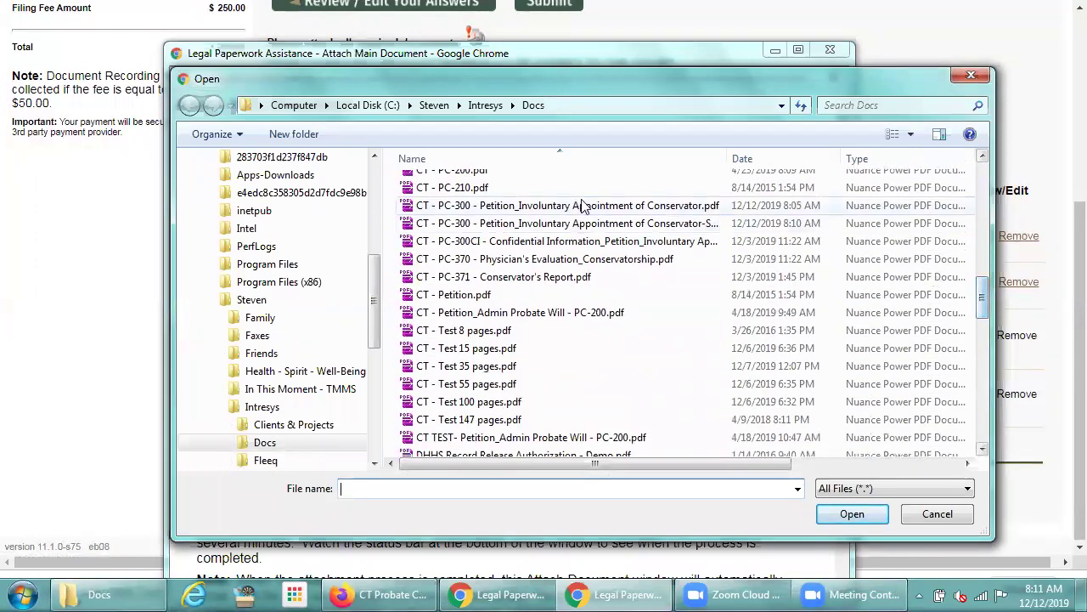
left_click(534, 243)
double_click(534, 243)
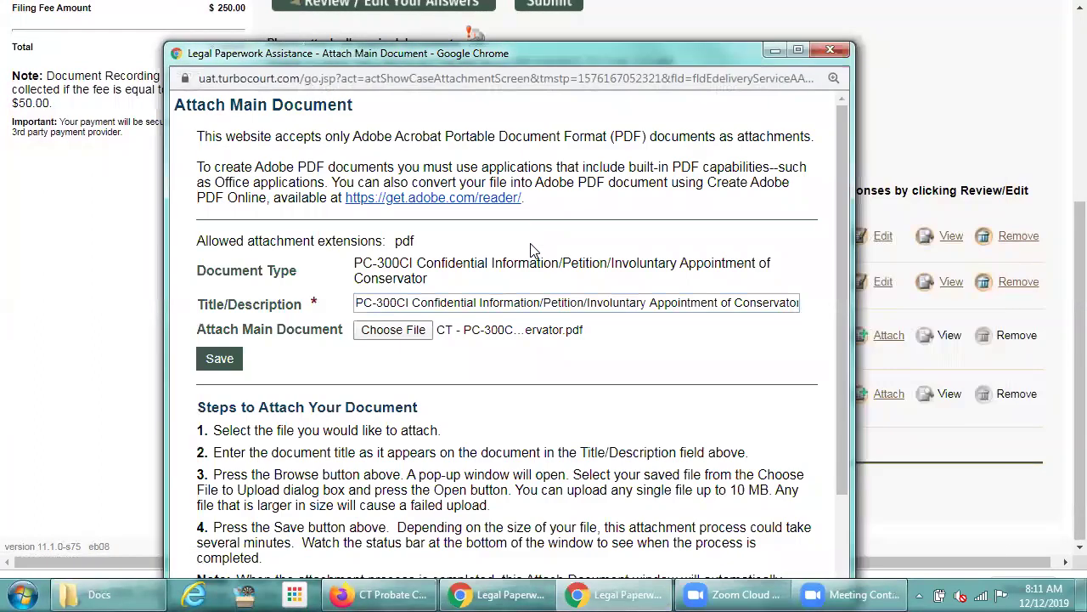
left_click(212, 361)
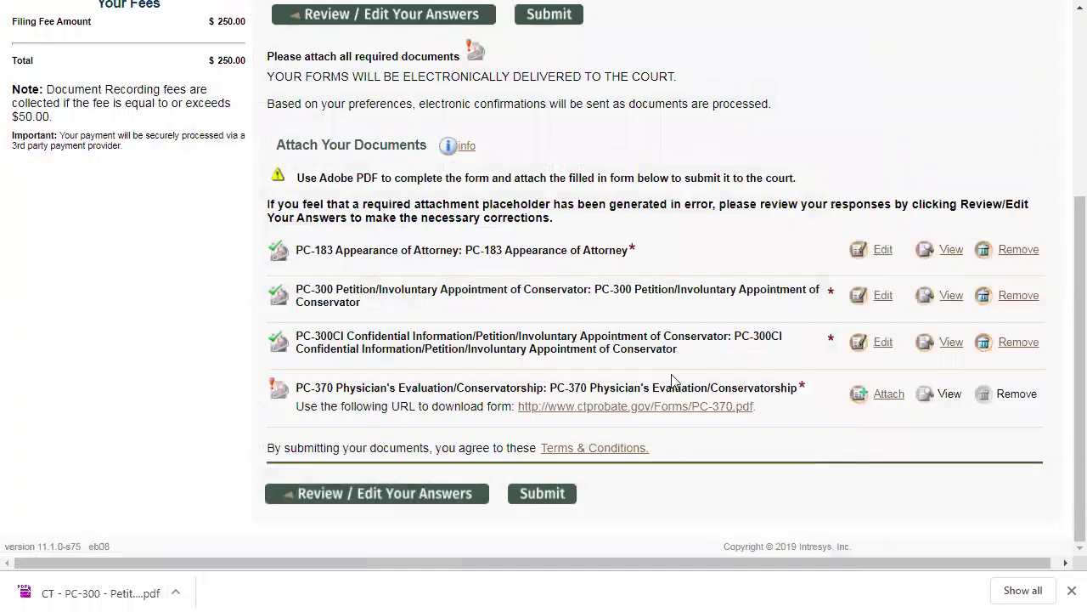
Choose and upload the PC-370 Physician's Evaluation PDF, completing all four attachments
left_click(884, 398)
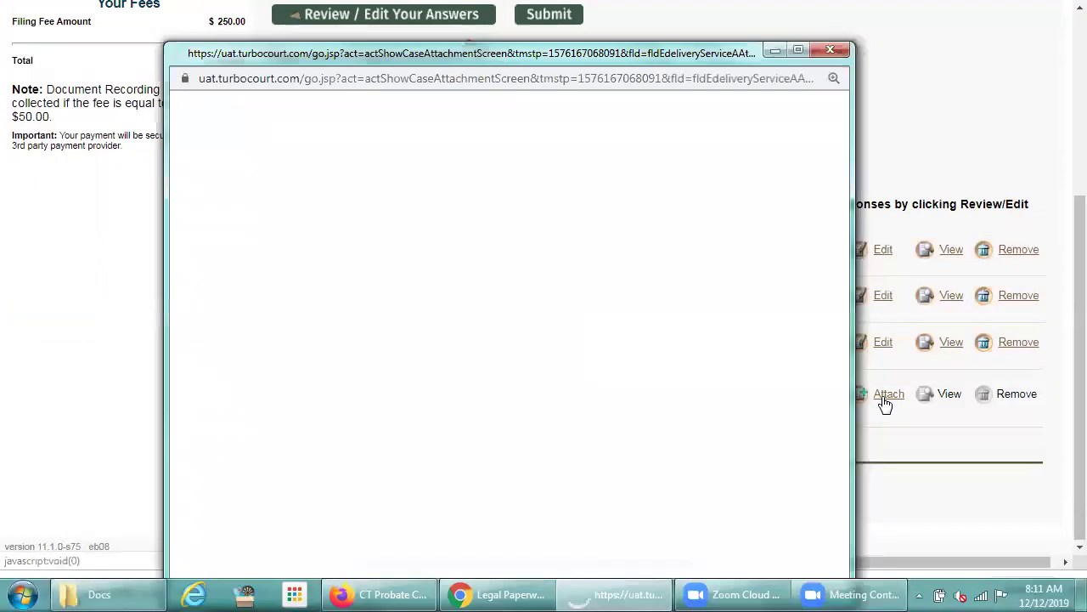
left_click(398, 313)
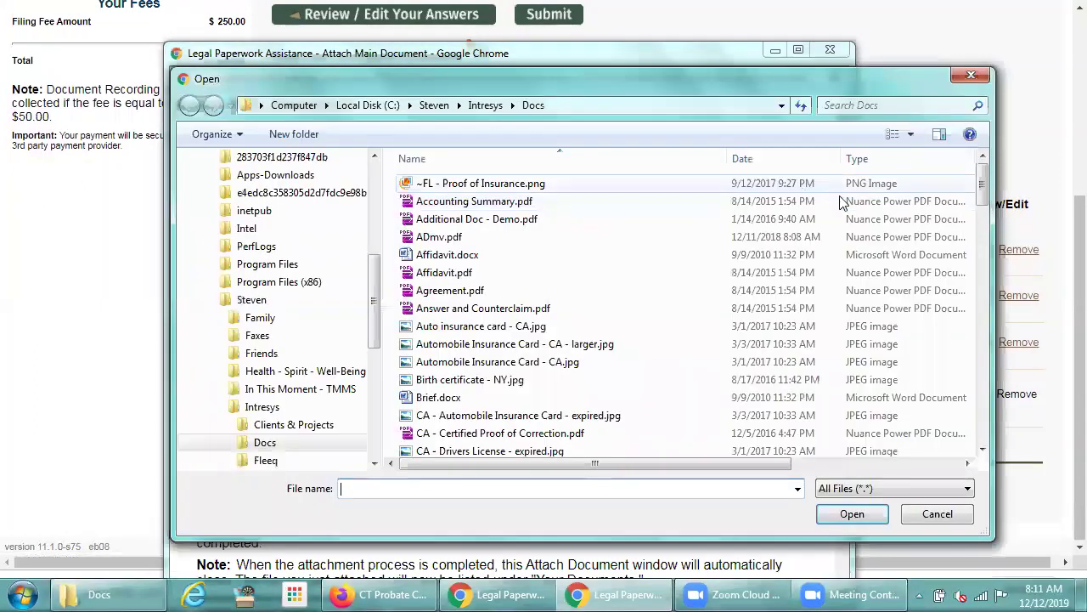
left_click_drag(984, 188, 972, 298)
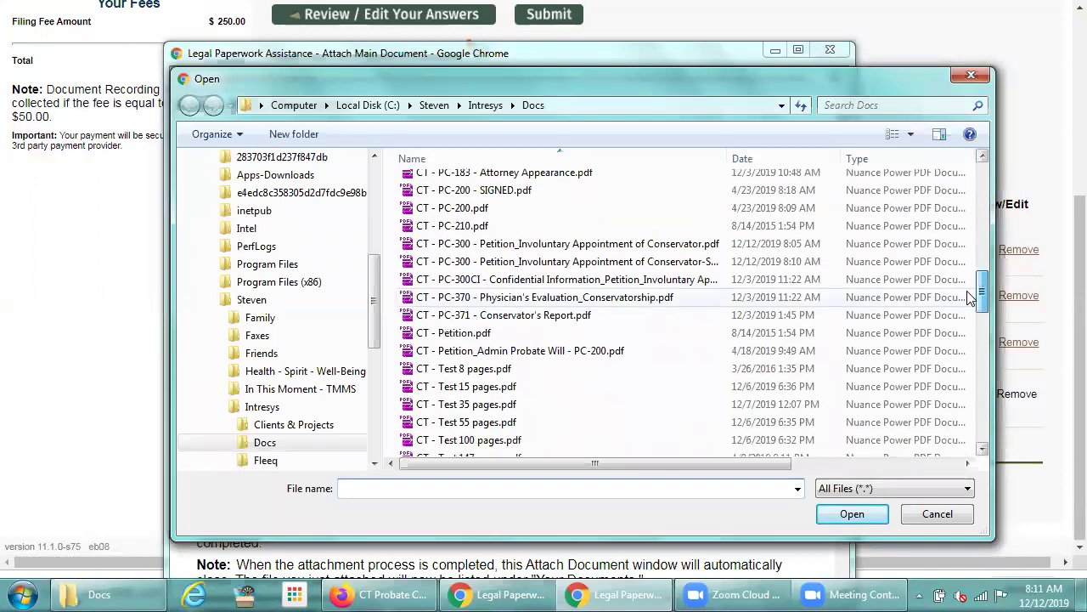
double_click(537, 298)
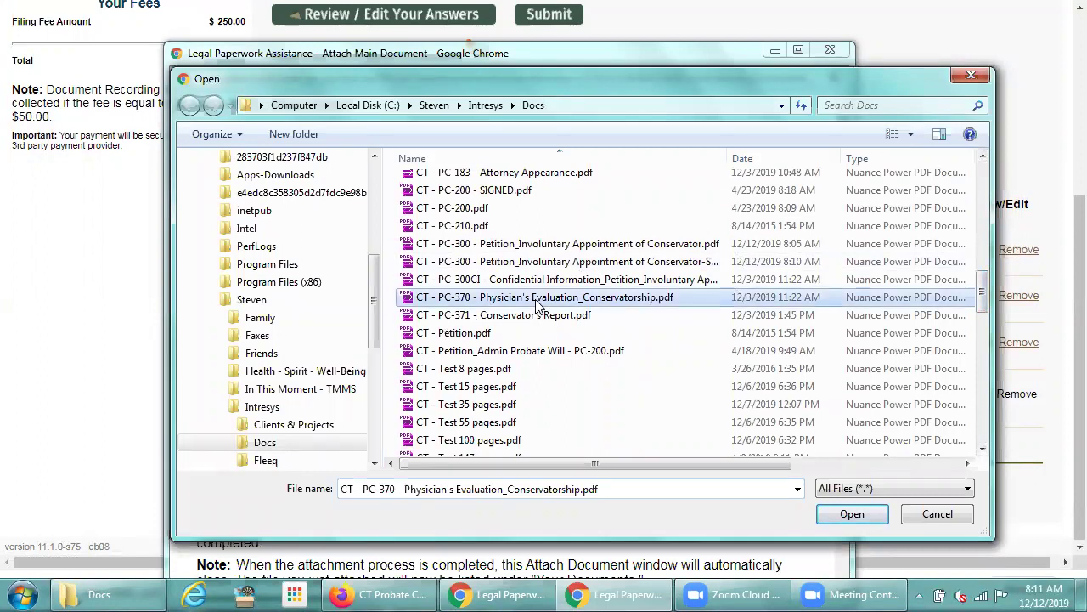
left_click(218, 345)
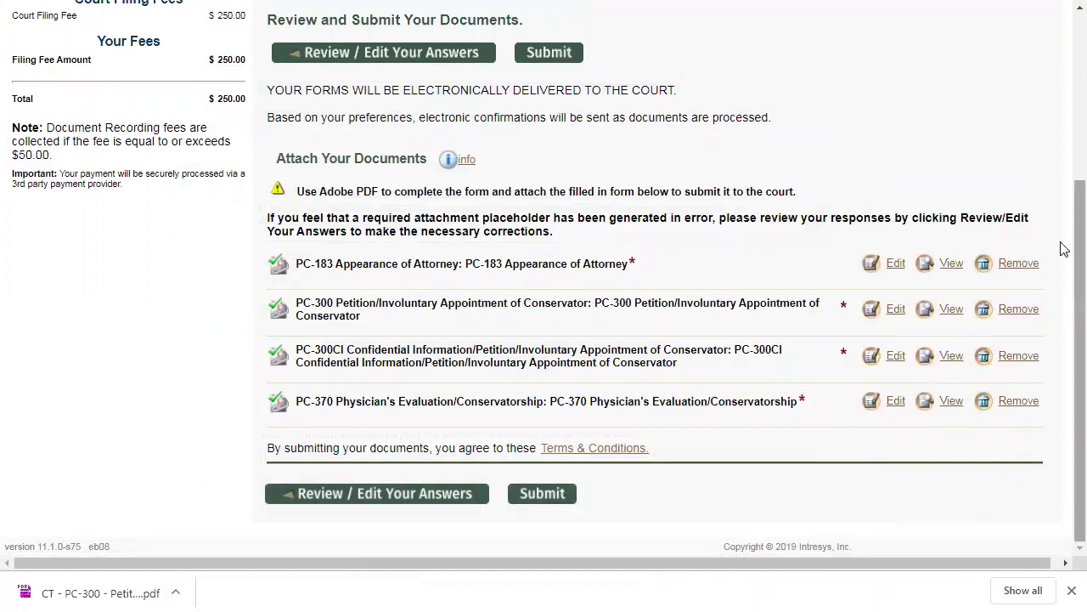
scroll(1063, 246, "up", 3)
scroll(1064, 104, "up", 1)
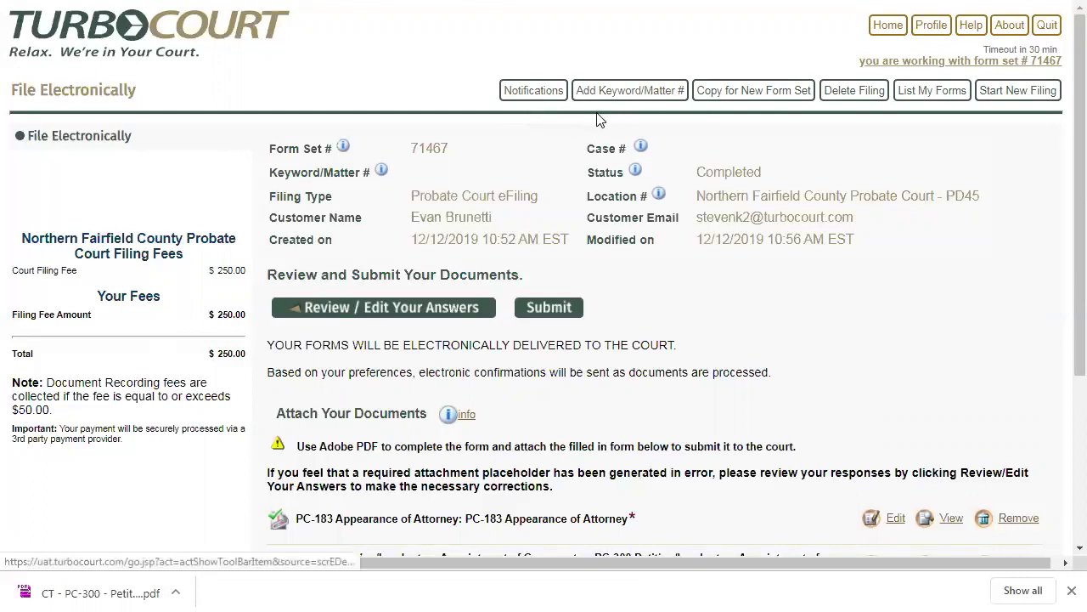
Set the filing-status email preference to 'Email notification with filing/case details' after briefly trying 'No emails at all'
left_click(533, 92)
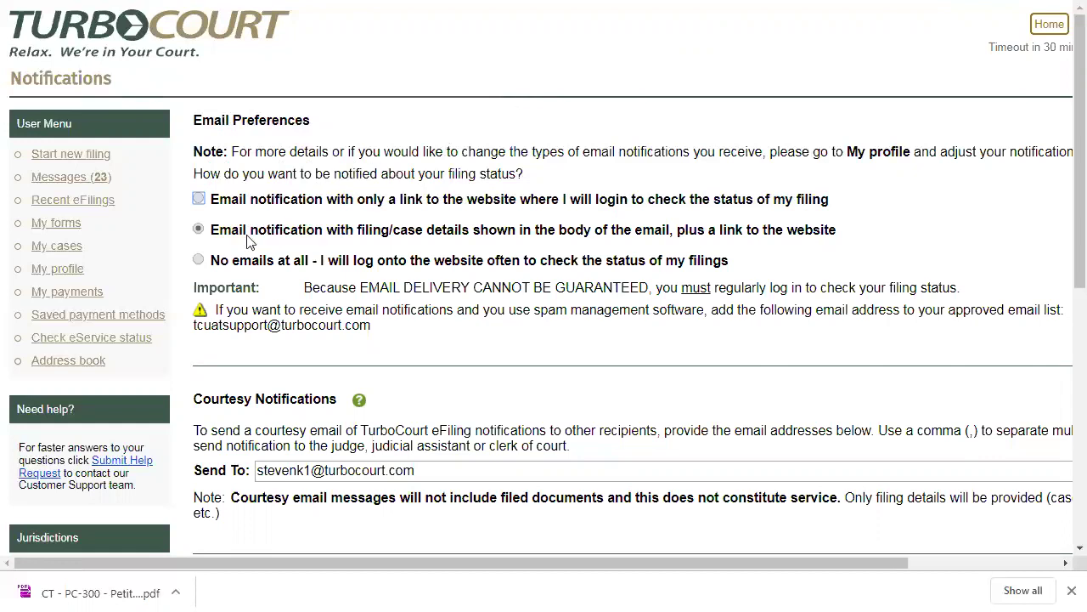
left_click(198, 260)
left_click(198, 229)
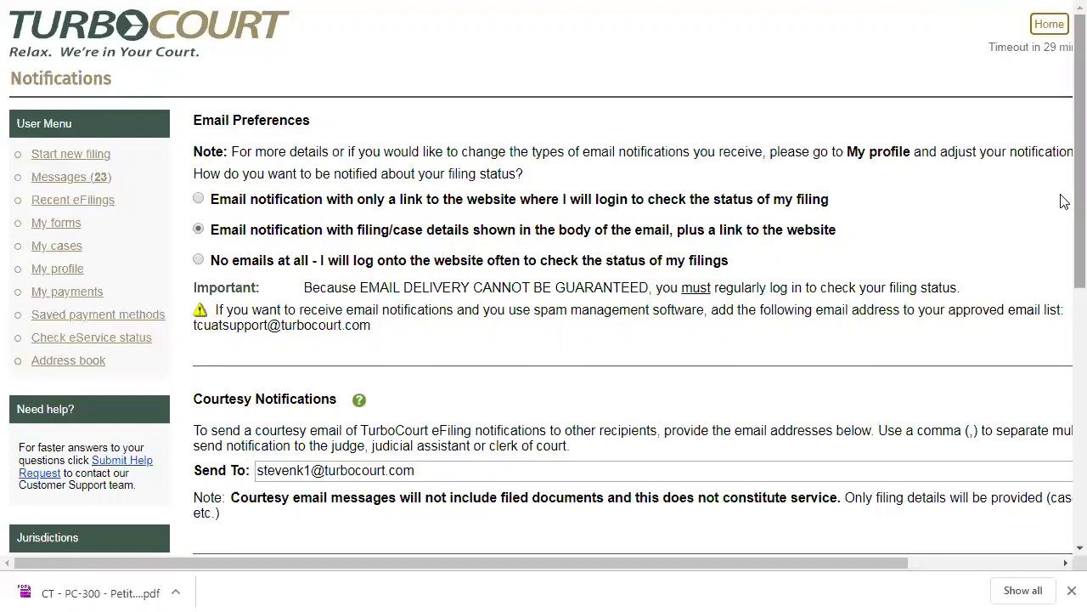
scroll(1062, 202, "down", 3)
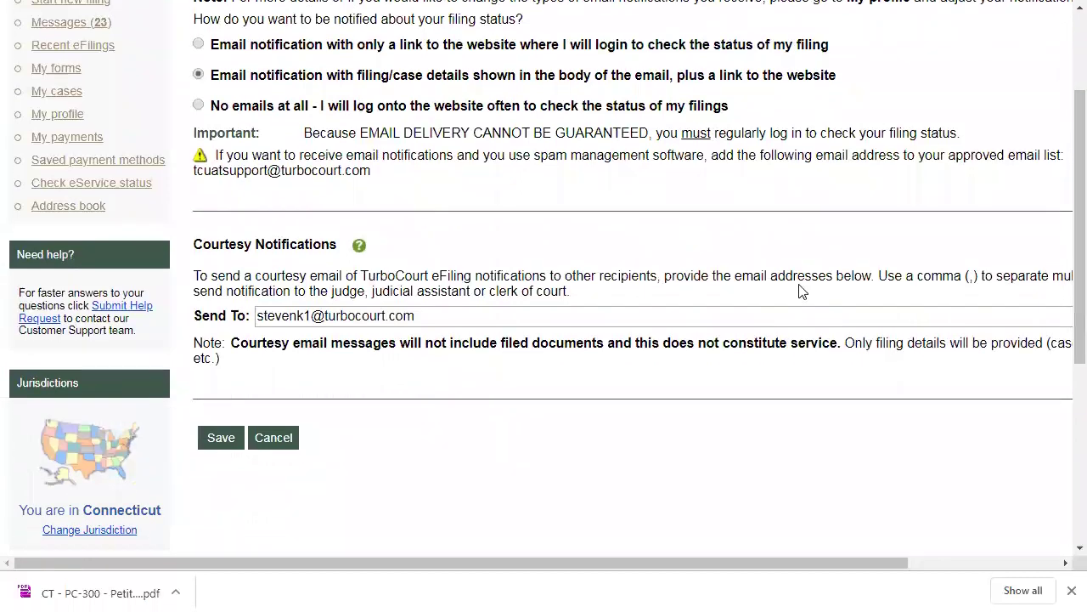
left_click(436, 316)
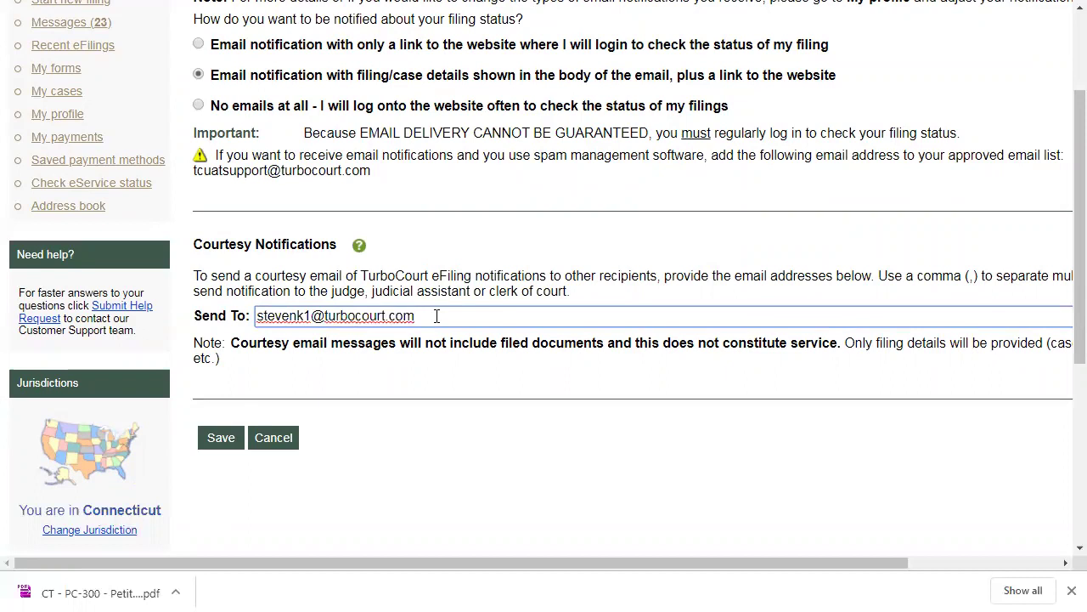
Save the notification settings and go to the Add Keyword/Matter # page for form set 71467
left_click(214, 443)
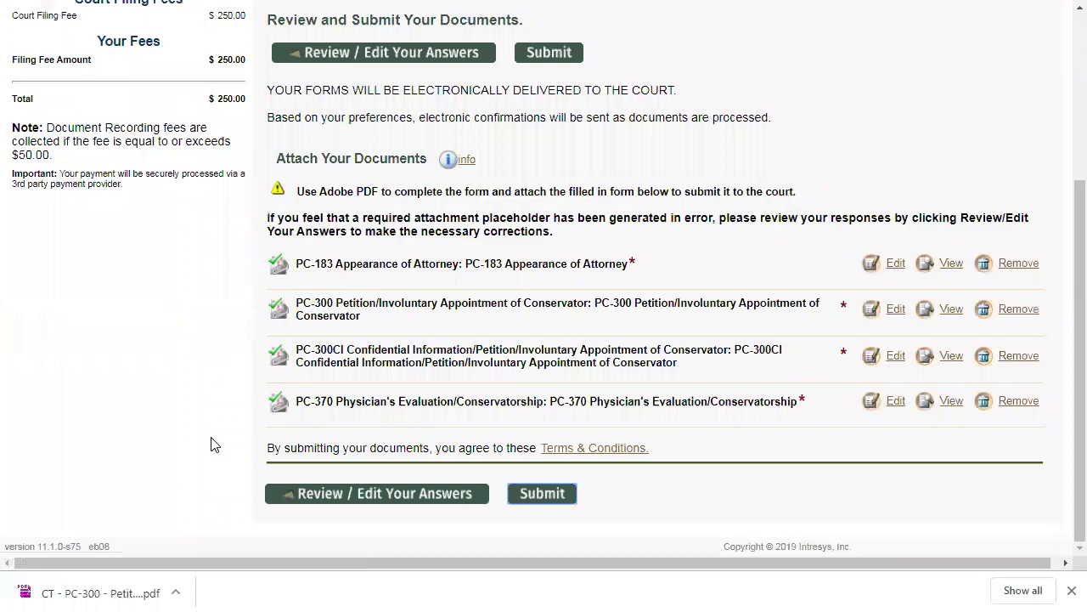
scroll(214, 443, "up", 3)
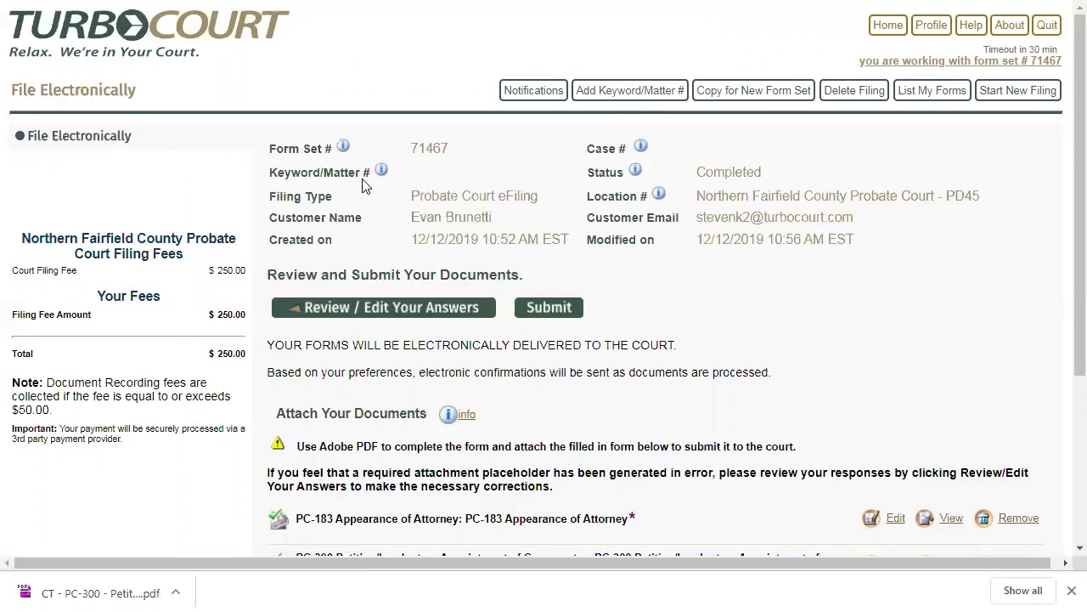
left_click(614, 90)
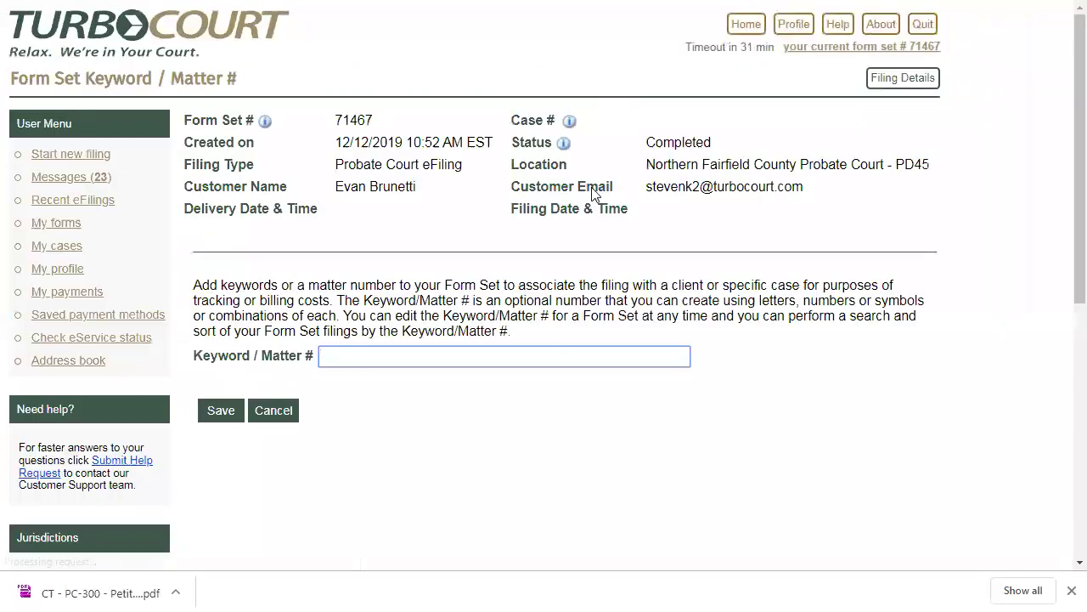
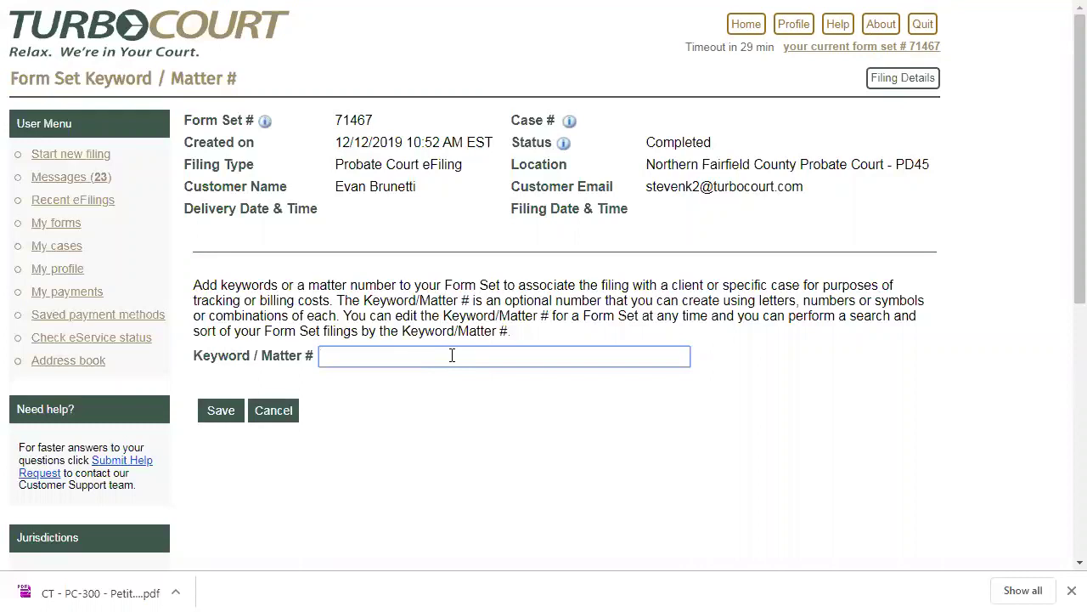
Enter A-23456 as the keyword/matter number, delete the extra trailing words, and save it
type("A-23456 more wor")
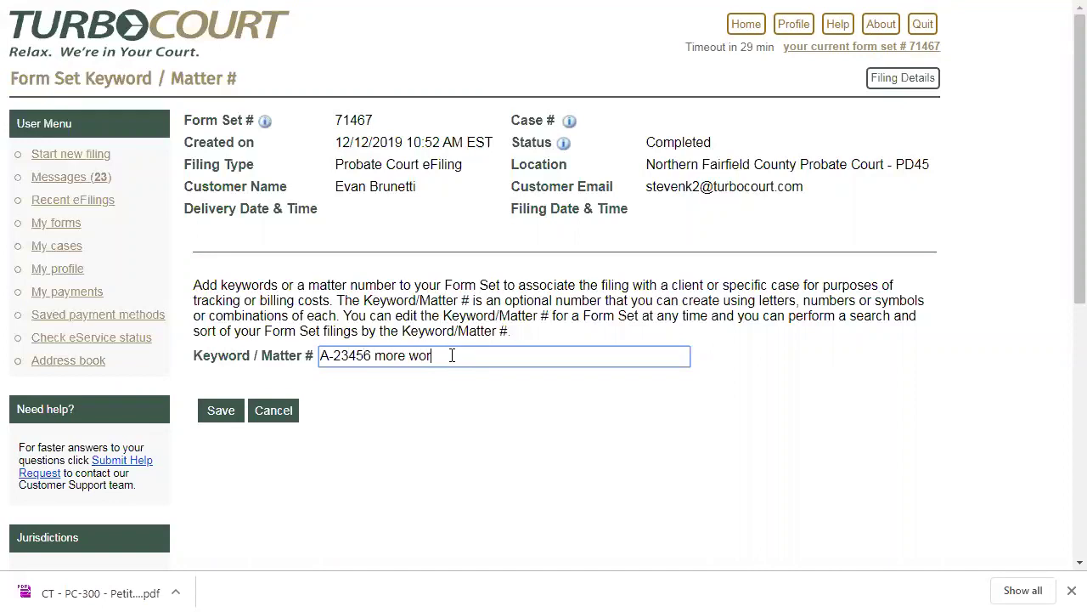
type("ds $%@#$#")
key("ctrl+shift+Left")
key("ctrl+shift+Left")
key("ctrl+shift+Left")
key("ctrl+shift+Right")
key("BackSpace")
key("BackSpace")
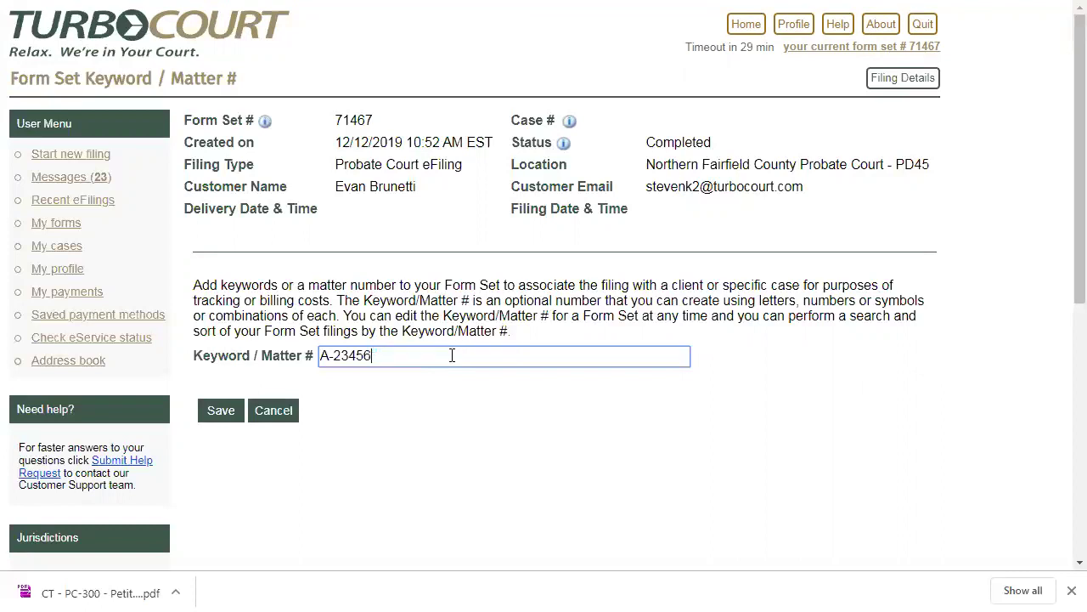
left_click(208, 416)
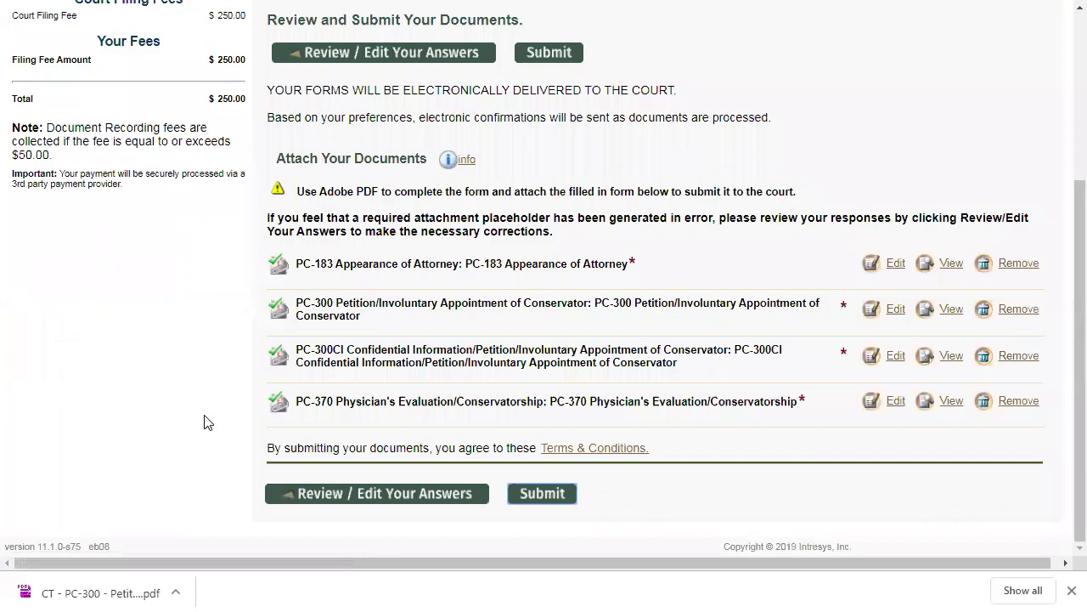
Confirm the filing shows matter number A-23456 and submit it for fee payment
scroll(208, 423, "up", 3)
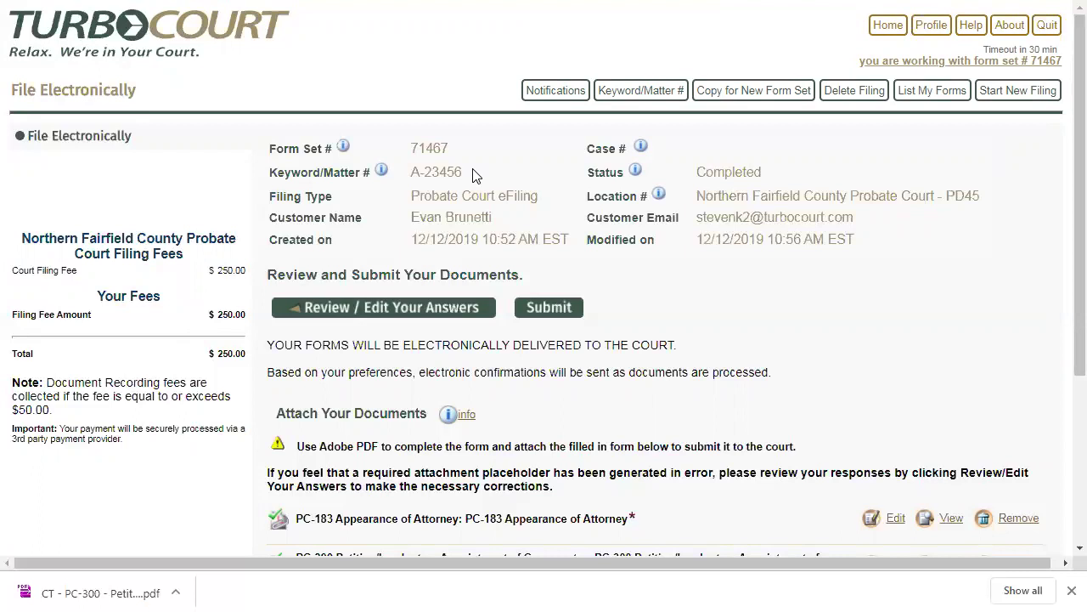
left_click(549, 307)
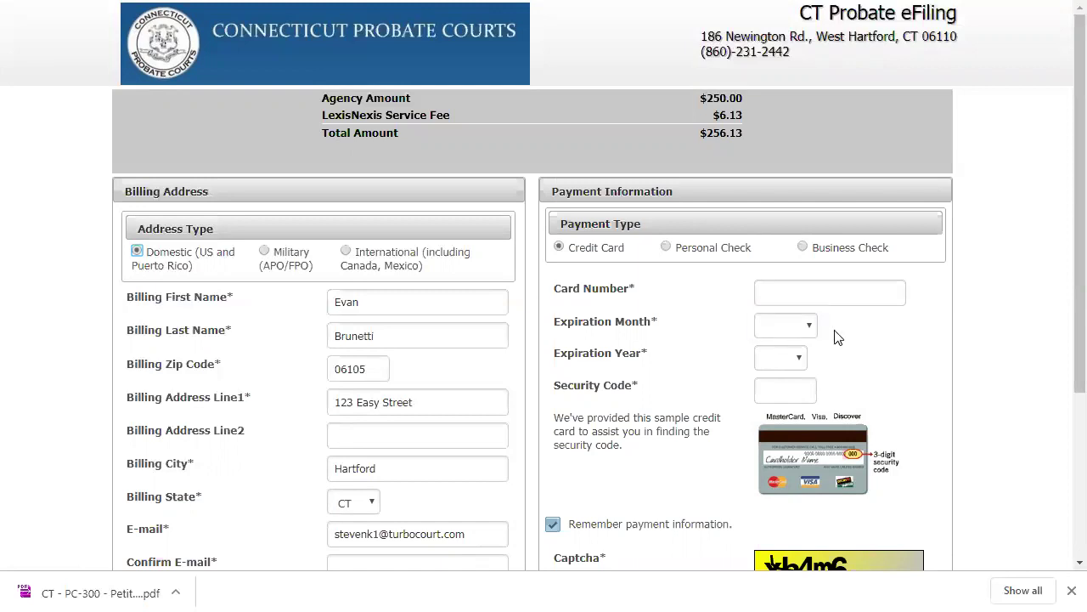
Correct the billing e-mail address, repeat it in Confirm E-mail, and add the billing phone number
scroll(1064, 232, "down", 2)
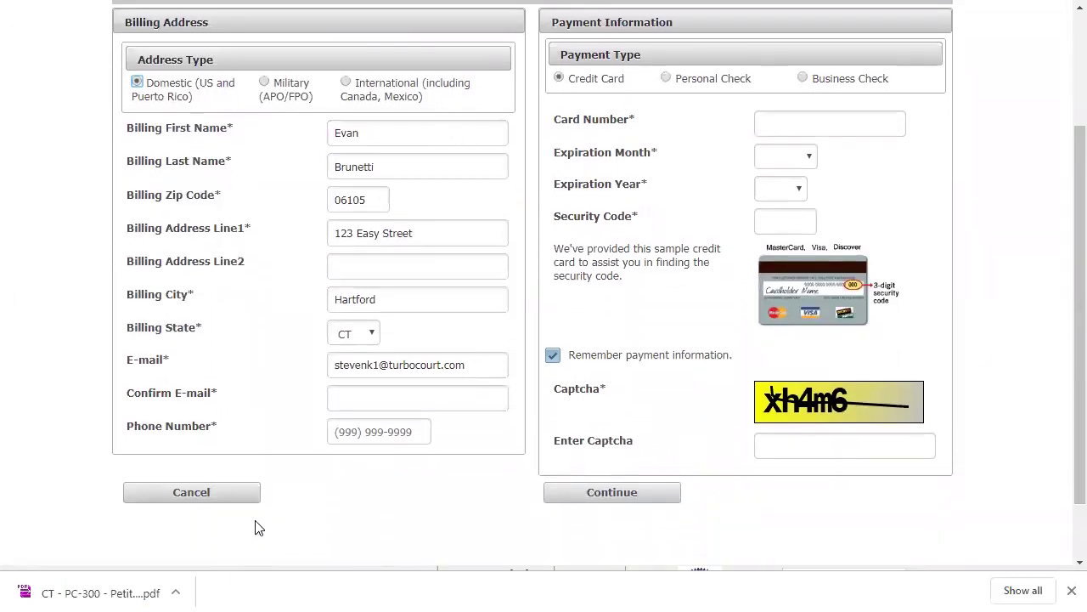
left_click(382, 373)
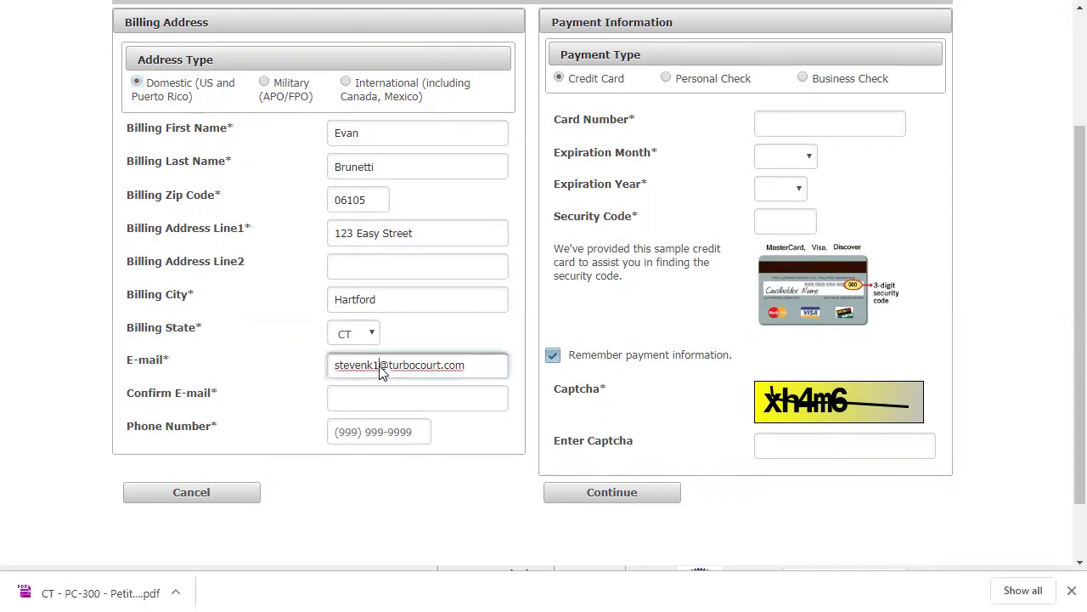
key("BackSpace")
type("2")
left_click(373, 400)
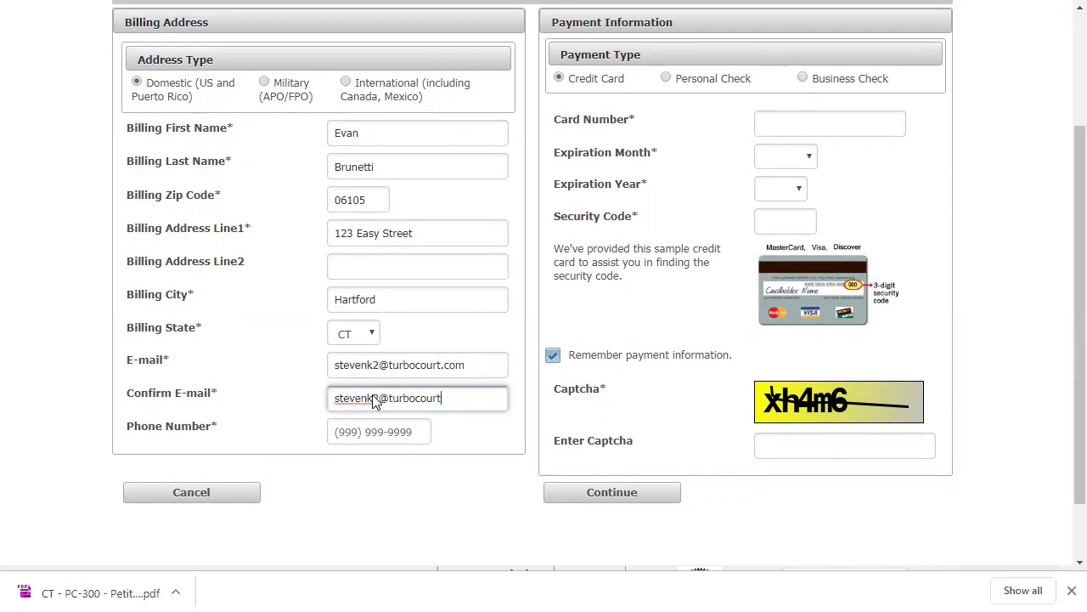
key("Tab")
type("800) 555-")
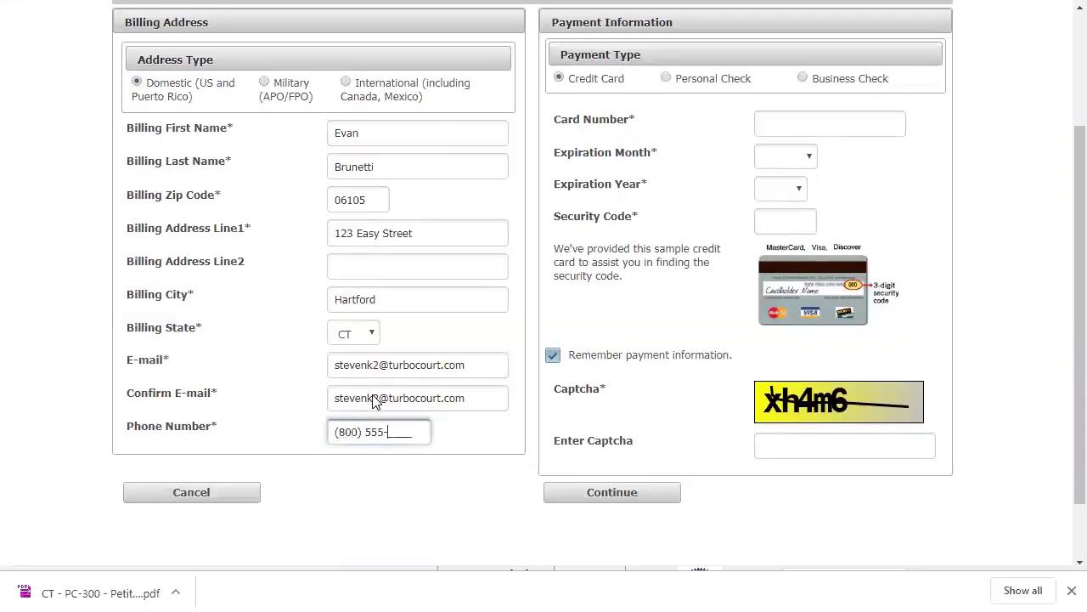
type("1212")
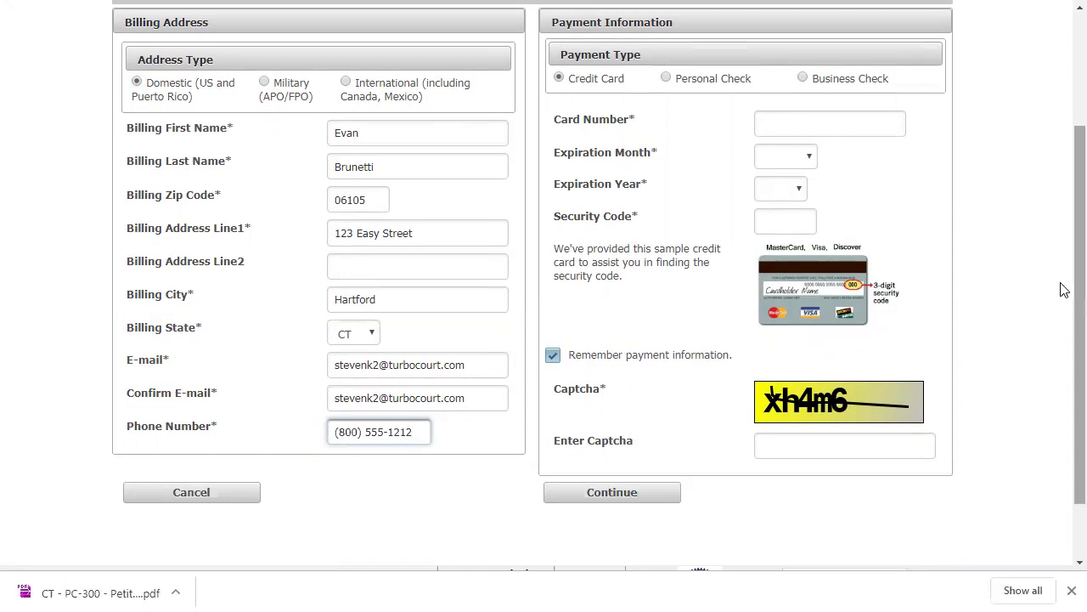
scroll(1064, 251, "up", 1)
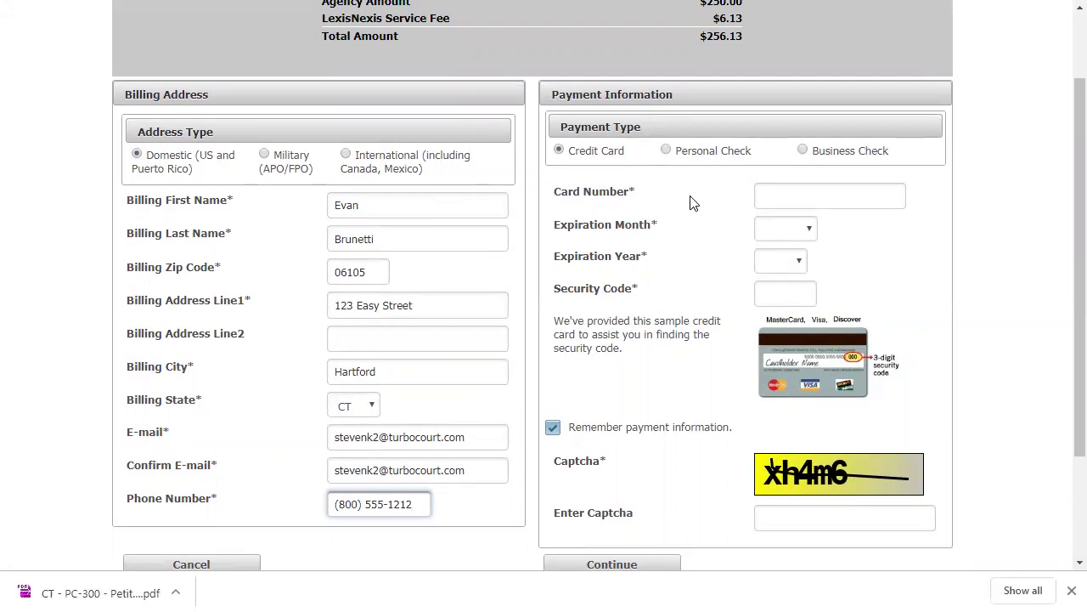
Choose credit card payment and enter the card number without spaces
left_click(803, 153)
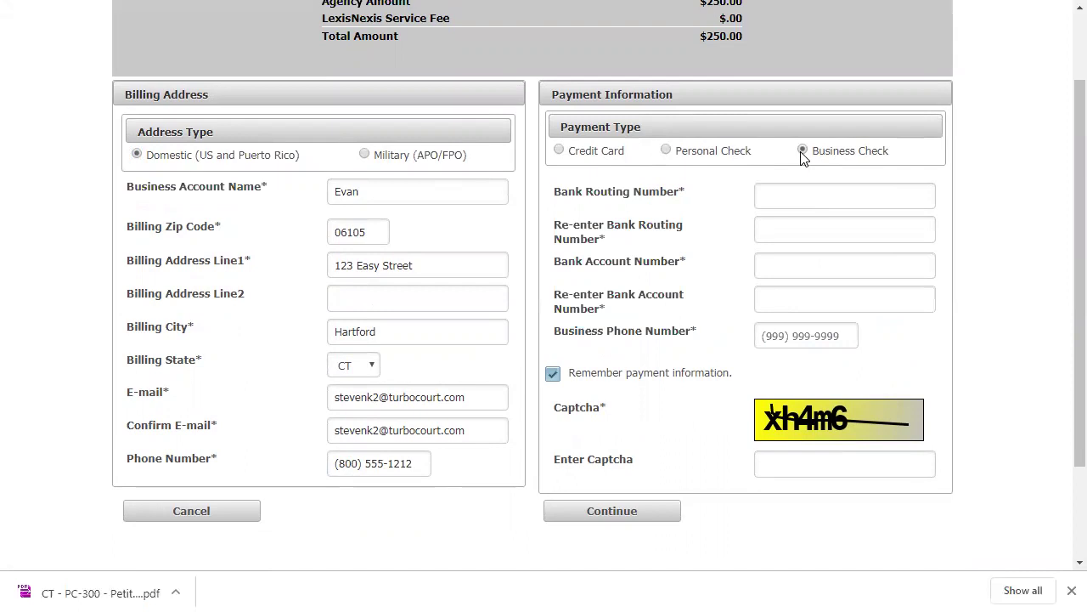
left_click(559, 150)
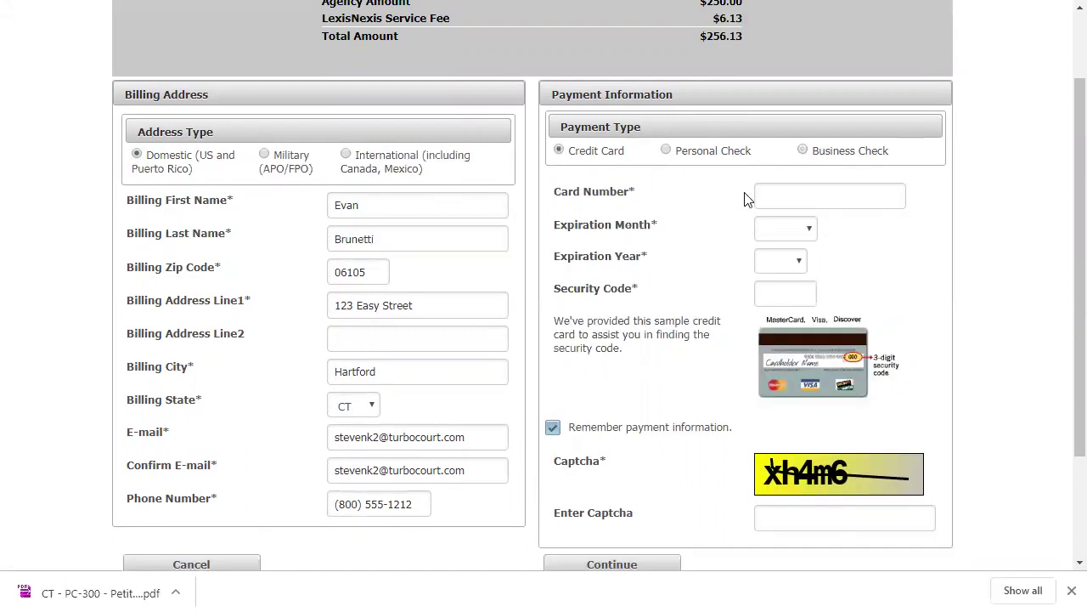
left_click(805, 203)
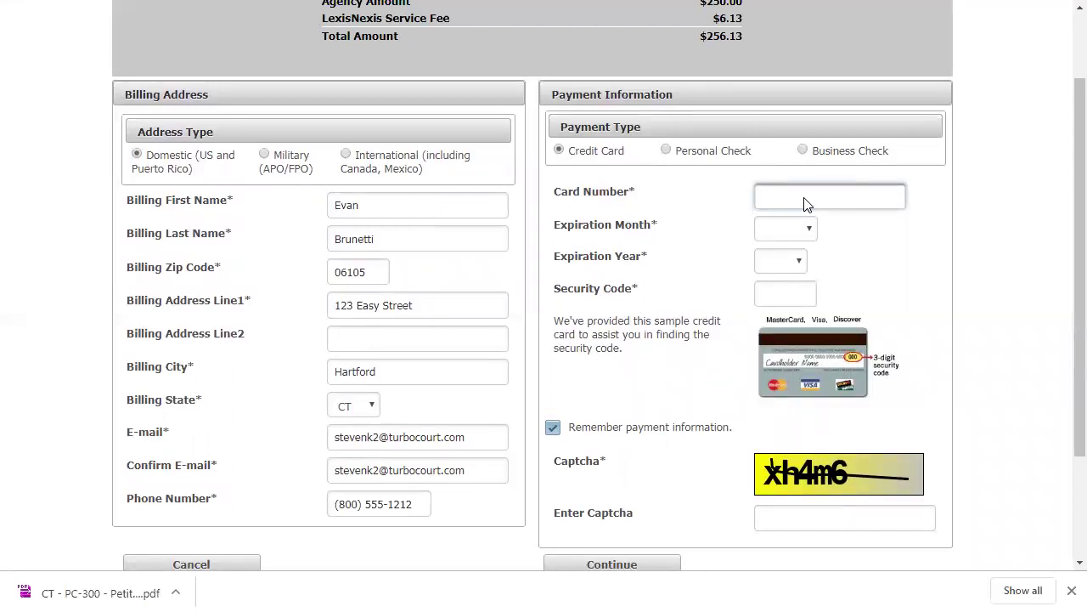
key("Tab")
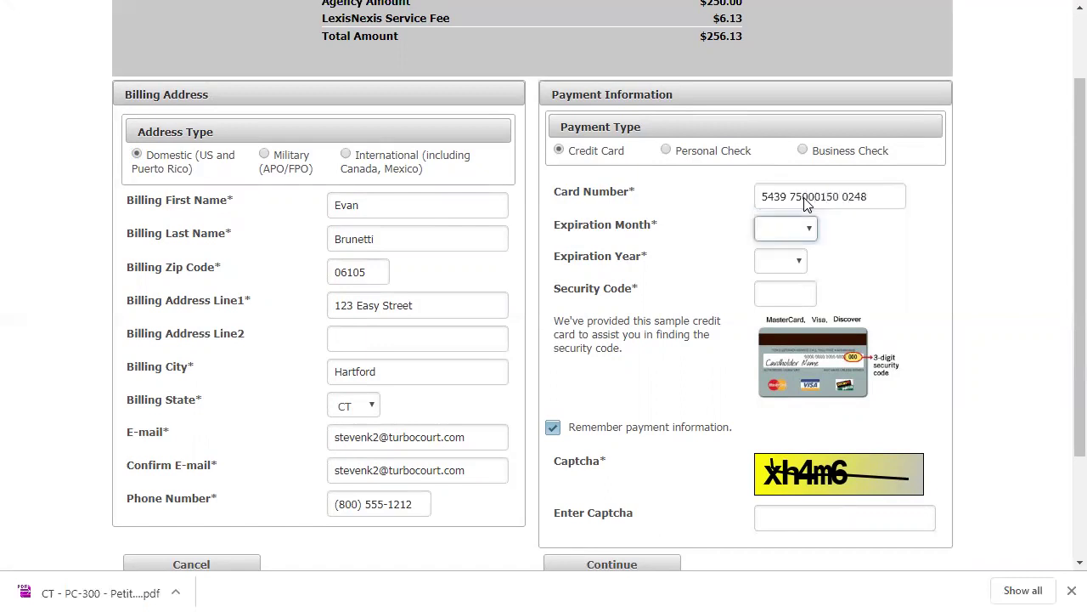
left_click(812, 204)
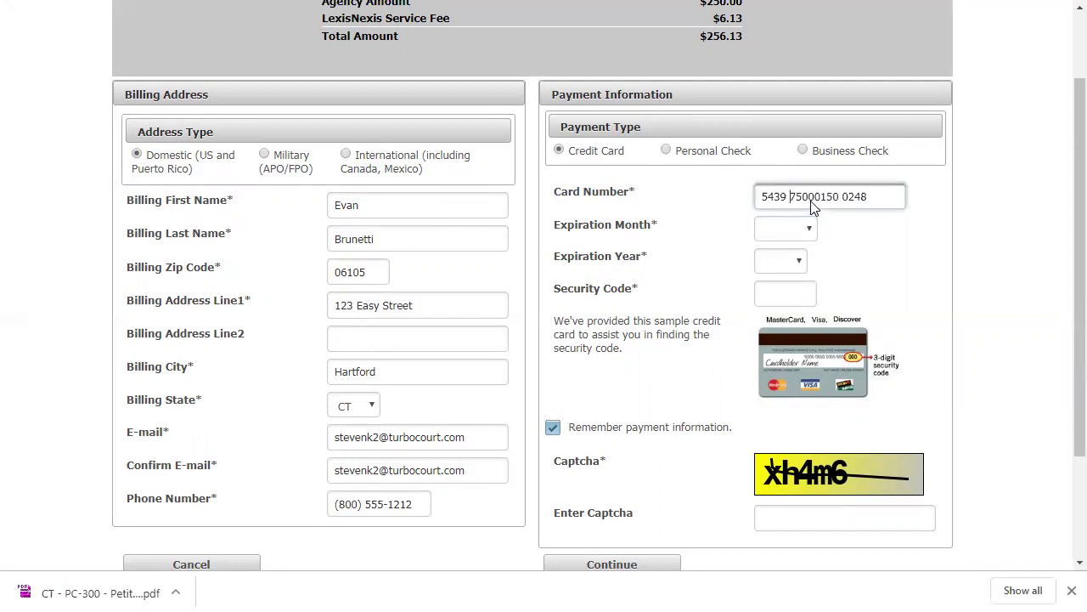
key("Delete")
key("Delete")
Set the card expiration to Sep 2021 and enter the card's security code
left_click(805, 229)
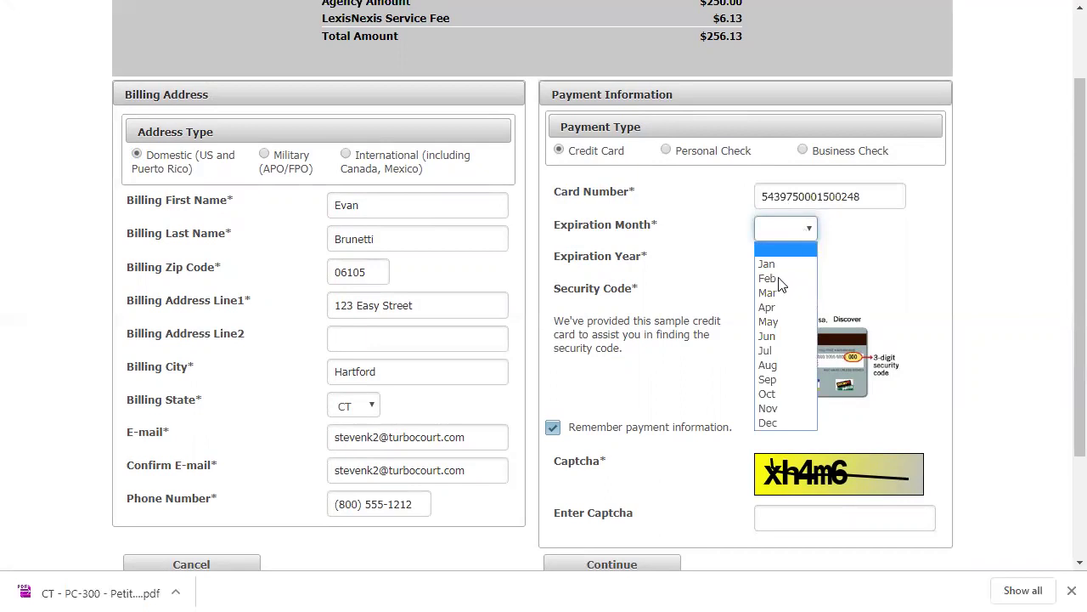
left_click(764, 381)
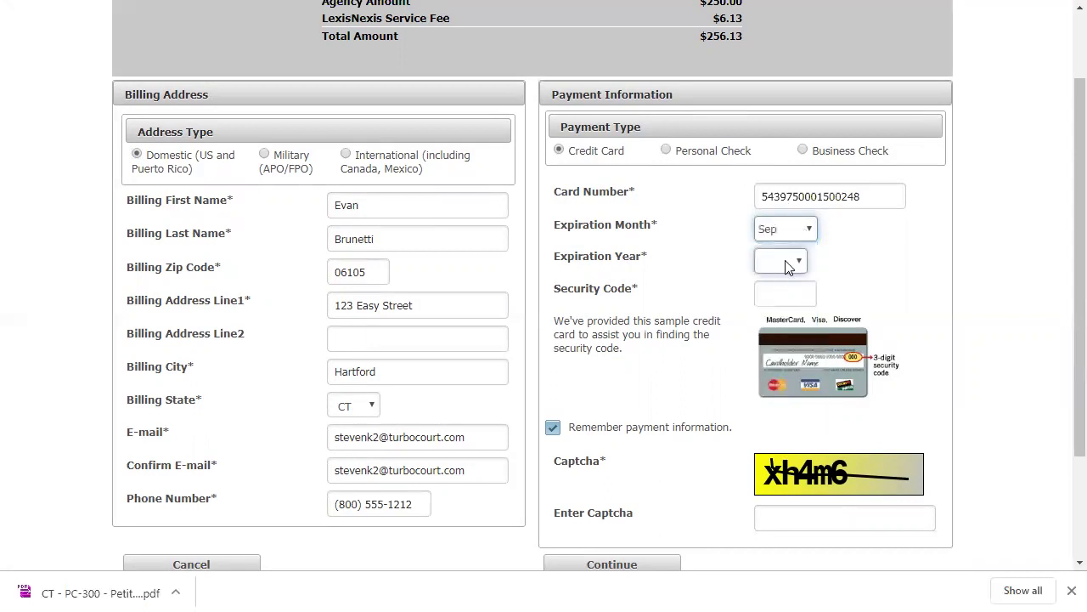
left_click(800, 259)
left_click(770, 325)
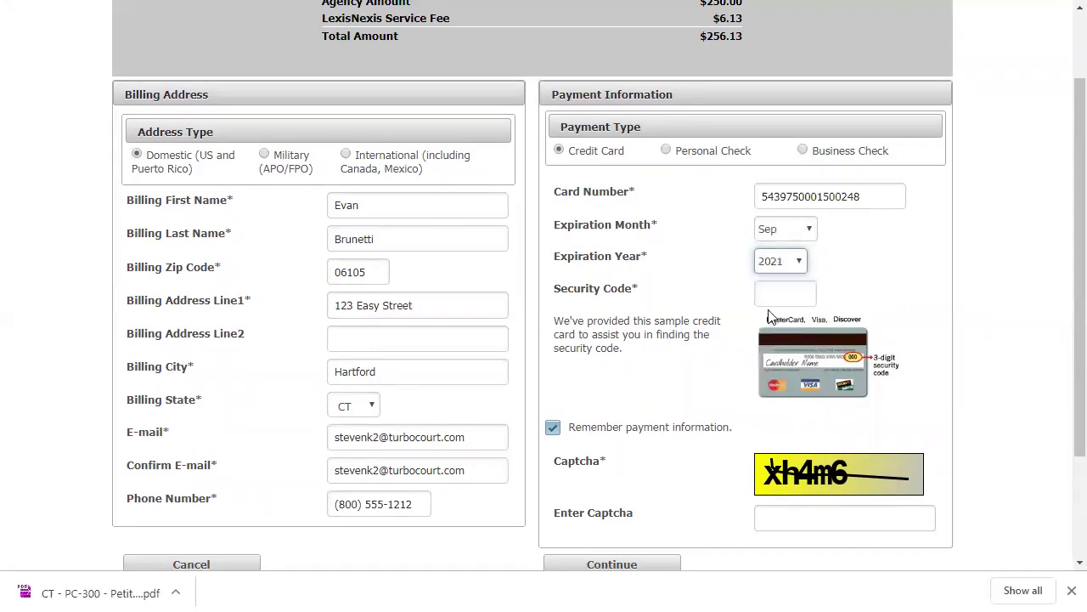
left_click(770, 291)
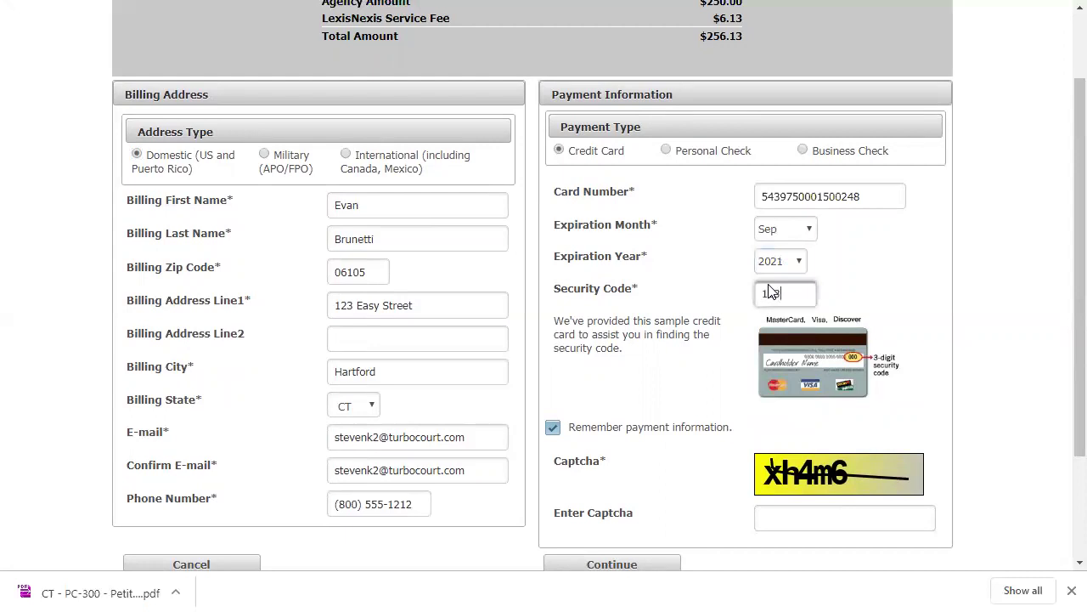
left_click(933, 295)
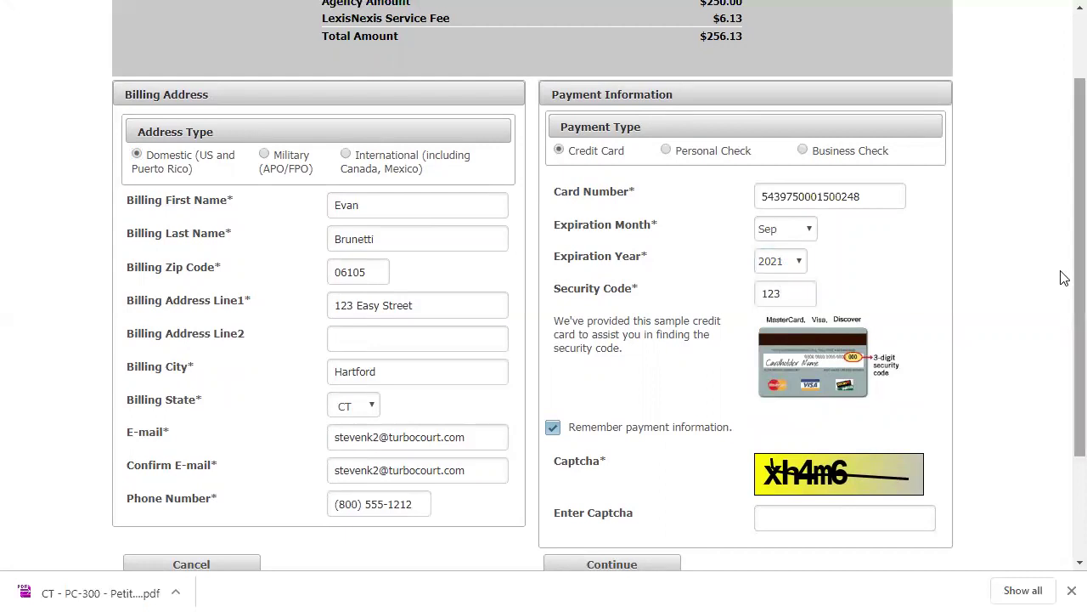
scroll(1057, 281, "down", 3)
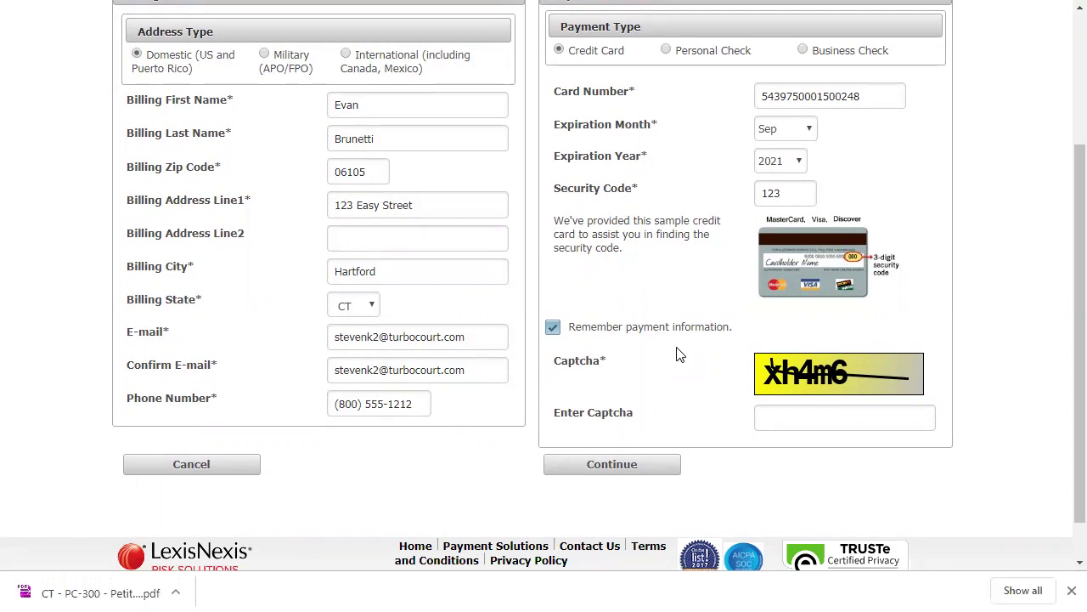
Uncheck Remember payment information and enter the captcha characters shown
left_click(553, 334)
left_click(796, 427)
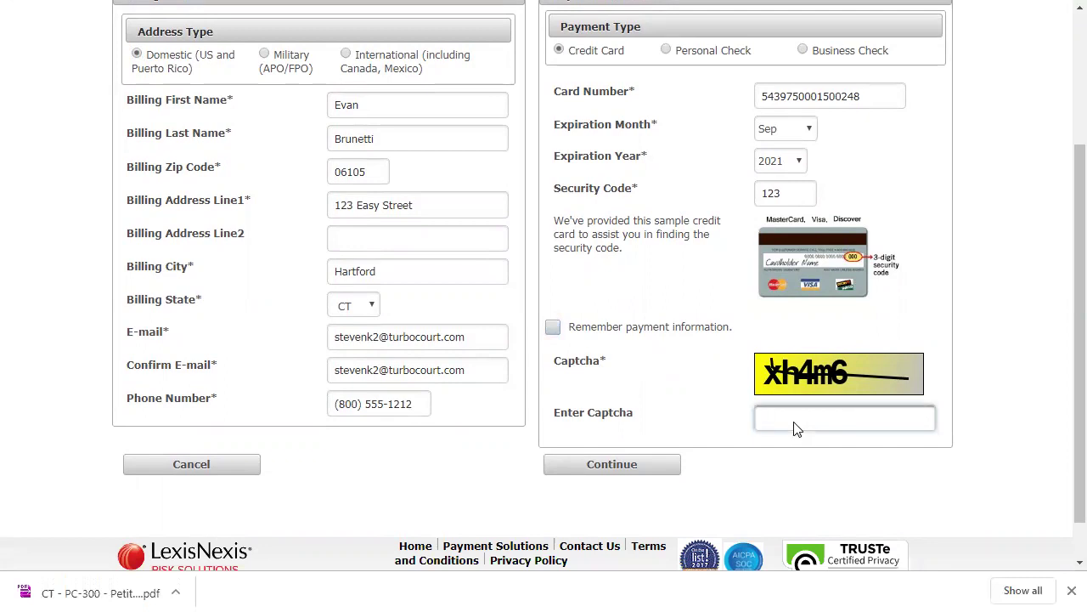
type("xh4m6")
Continue to the payment confirmation and acknowledge authorizing the $256.13 card charge
left_click(620, 468)
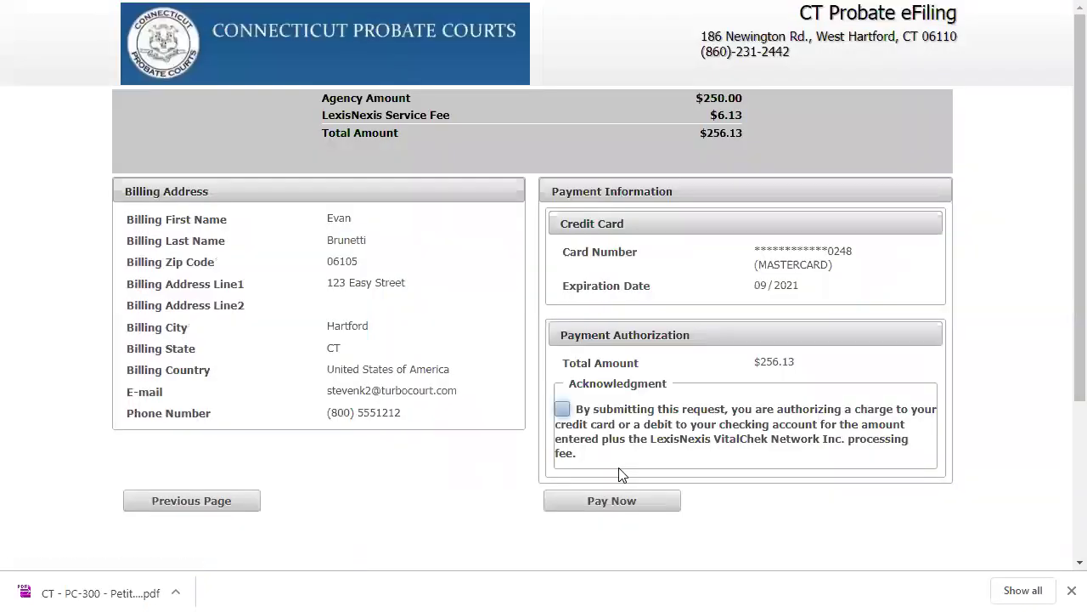
left_click(563, 409)
Pay the $256.13 and review the receipt's $250.00 fee plus $6.13 service fee
left_click(607, 500)
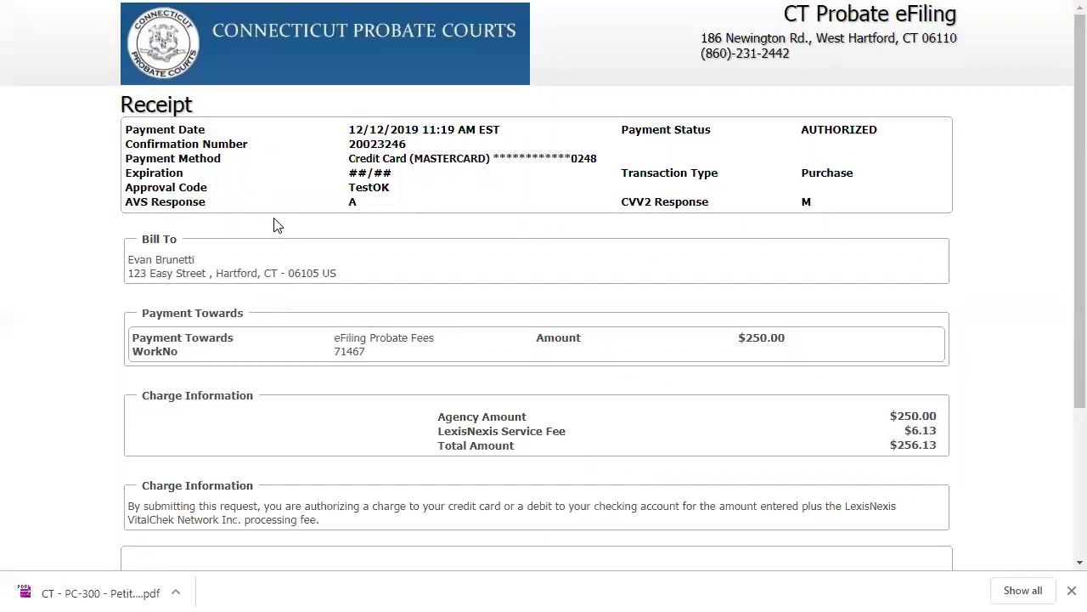
scroll(274, 225, "down", 2)
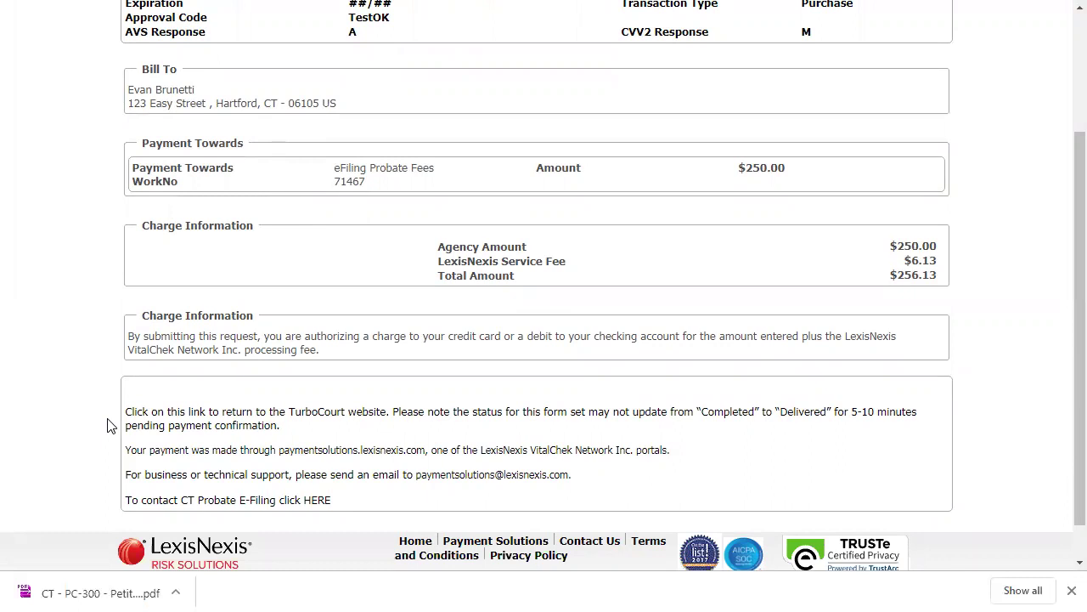
Return to TurboCourt, note the Delivered status, and open form set 71467's filing details
left_click(180, 420)
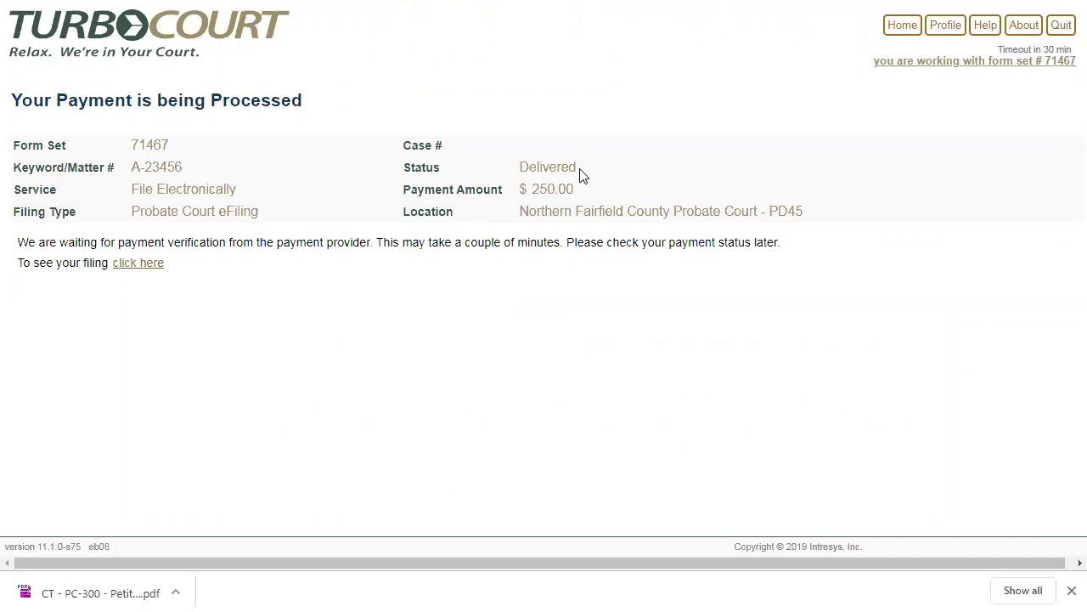
left_click_drag(576, 167, 520, 167)
left_click(491, 166)
left_click(130, 269)
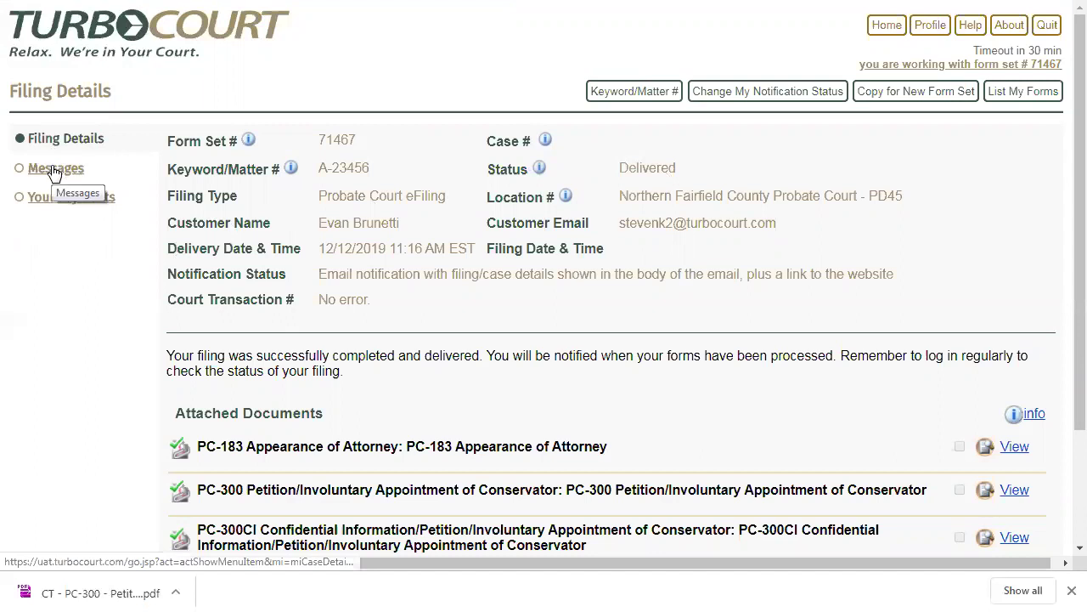
Mark the court's thank-you message as read and view the filing's pending $250.00 payment
left_click(47, 169)
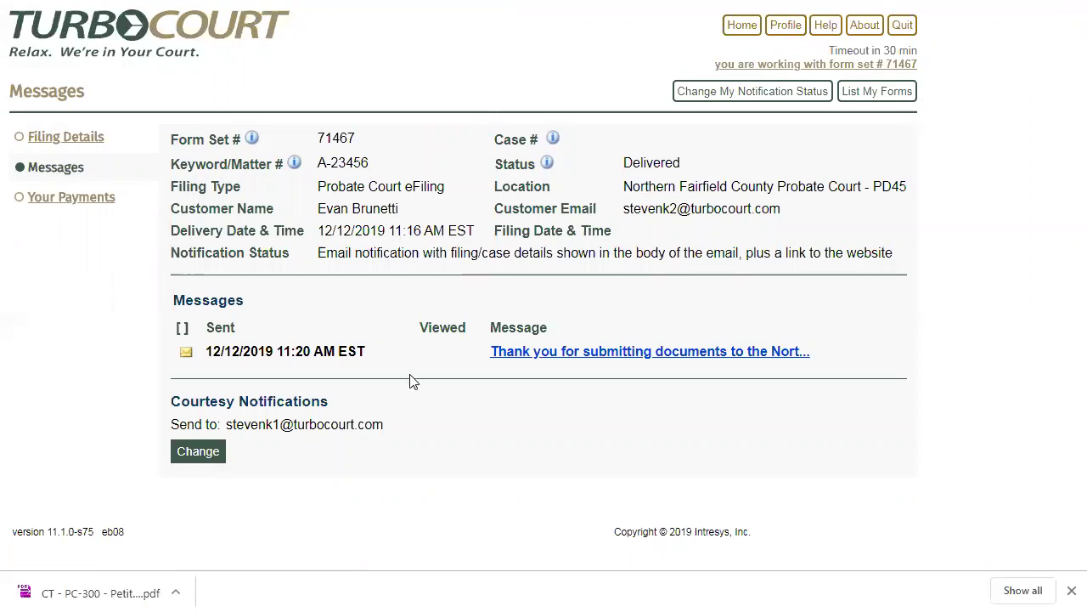
left_click(541, 357)
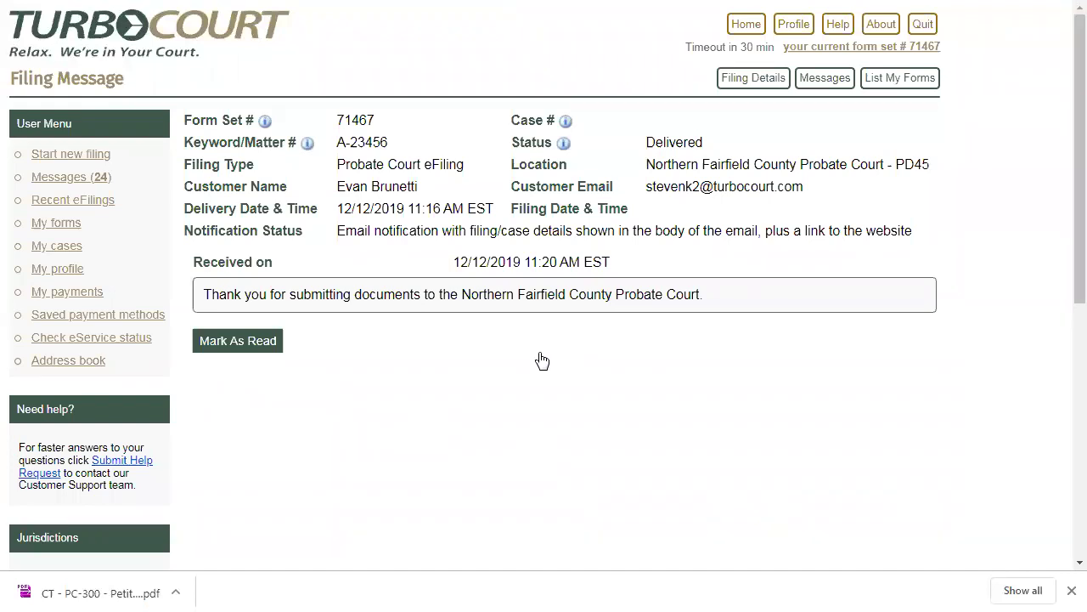
left_click(221, 352)
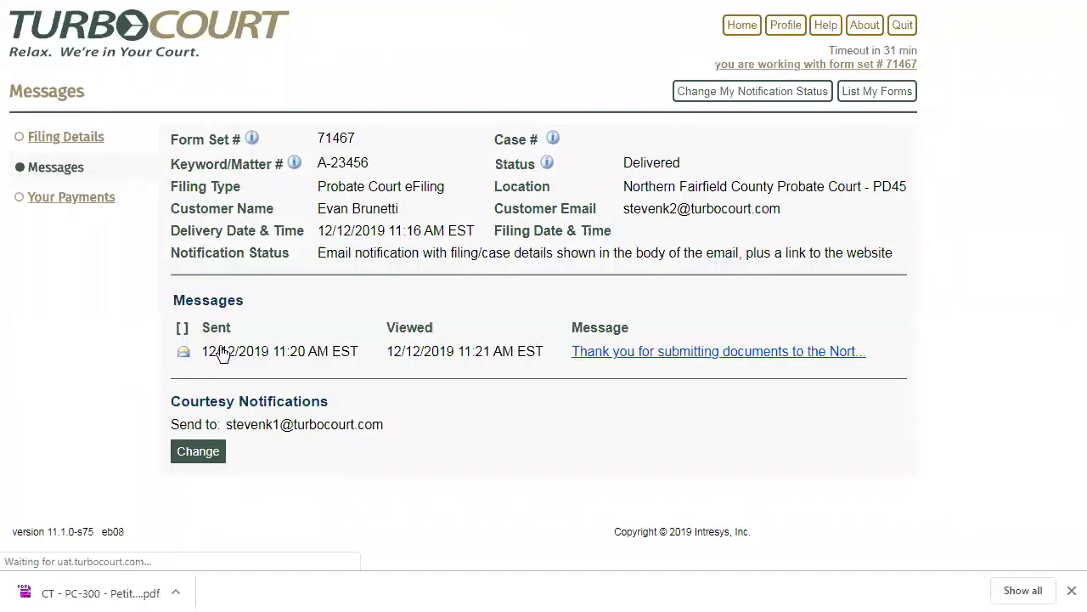
left_click(65, 201)
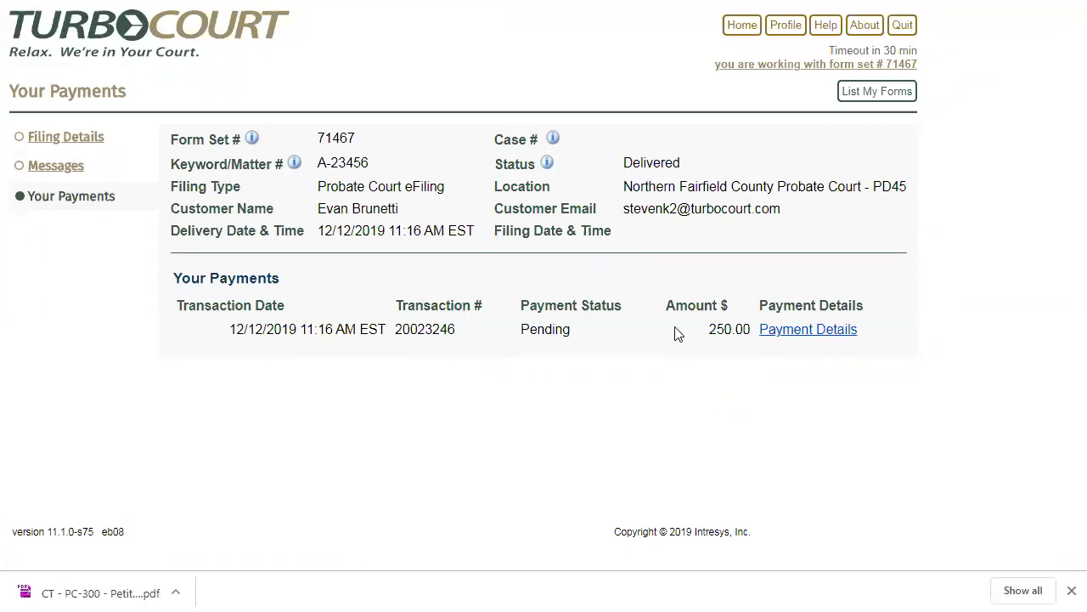
left_click(790, 330)
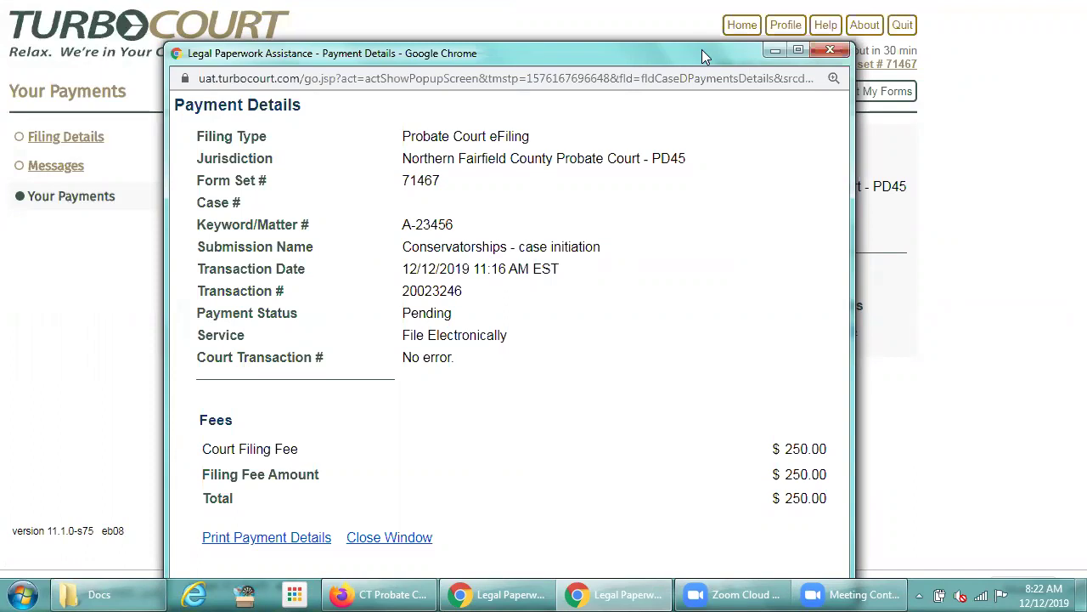
left_click_drag(701, 52, 702, 23)
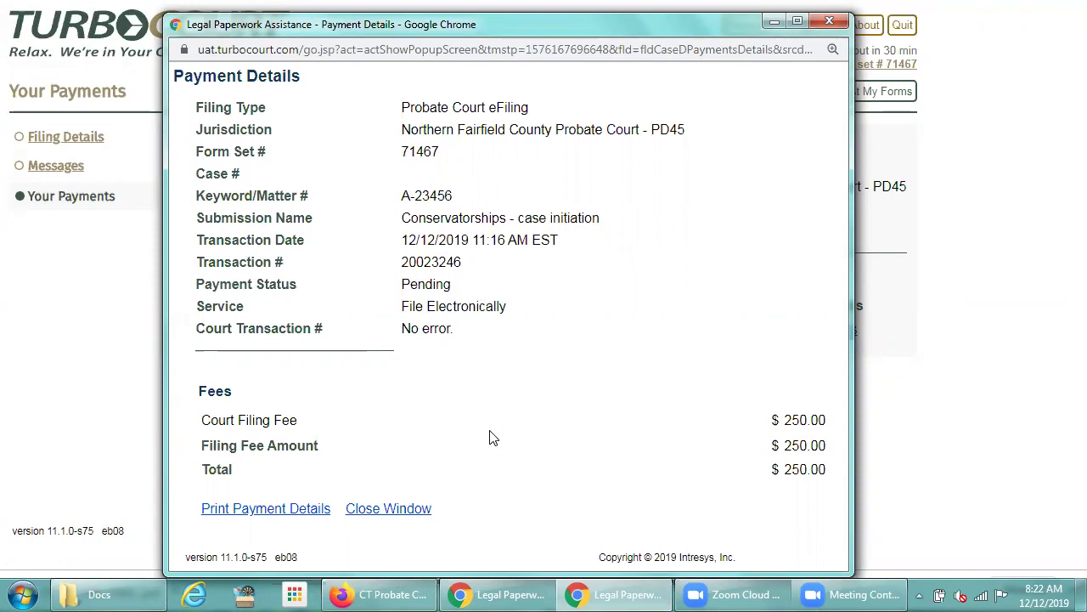
left_click(371, 514)
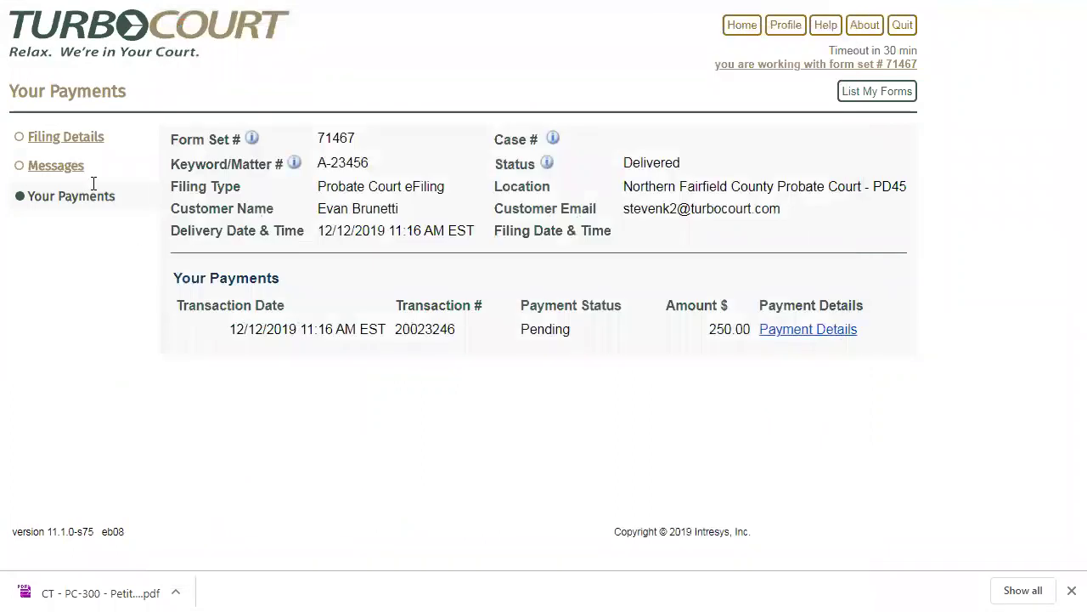
Go from Filing Details to List My Forms and search for form set 71332
left_click(79, 140)
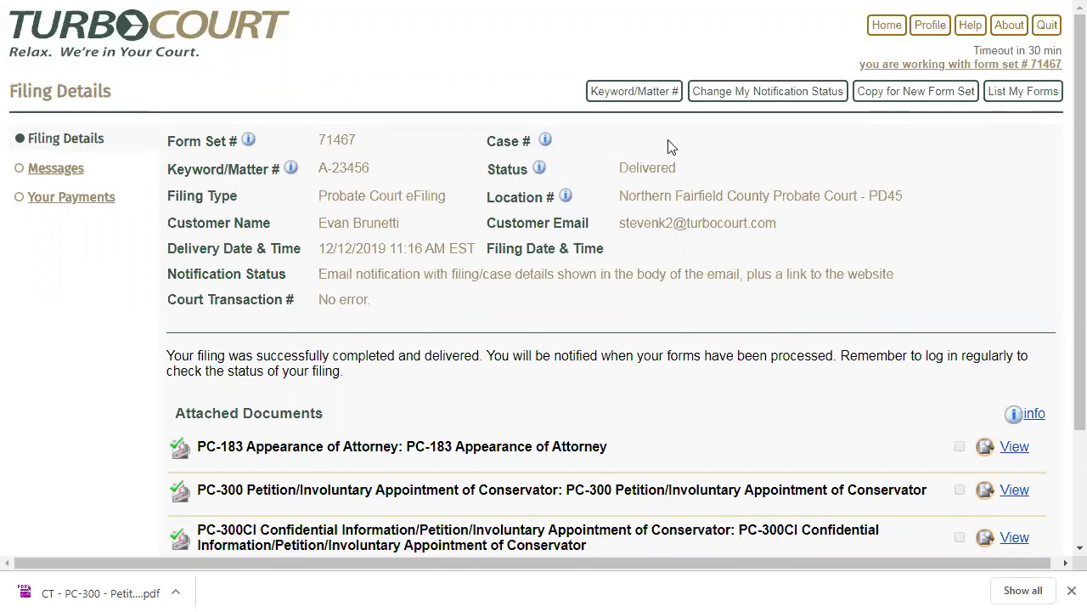
left_click(1031, 98)
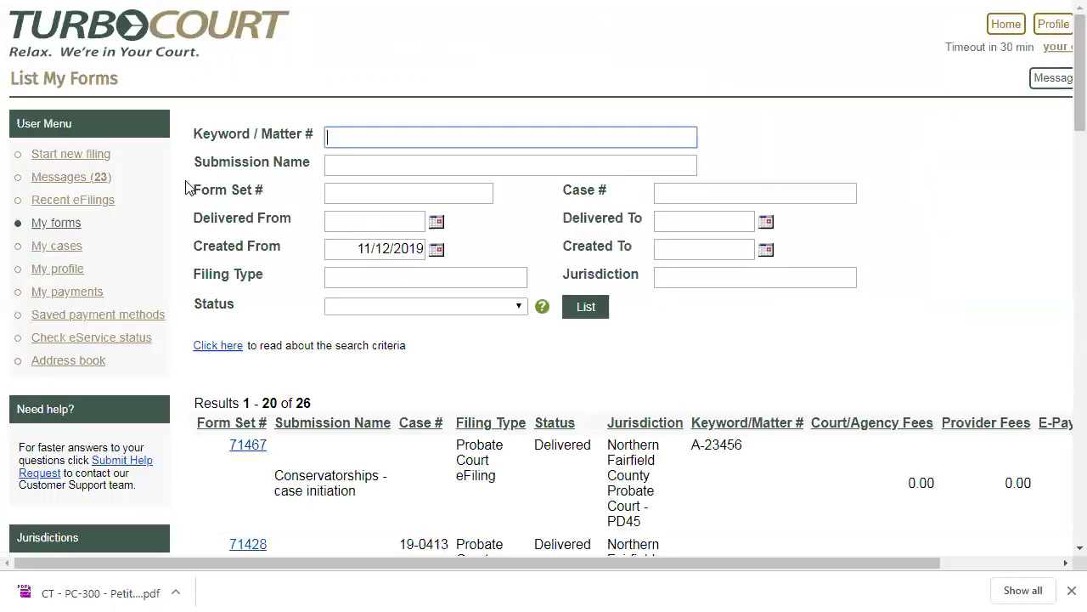
left_click(342, 188)
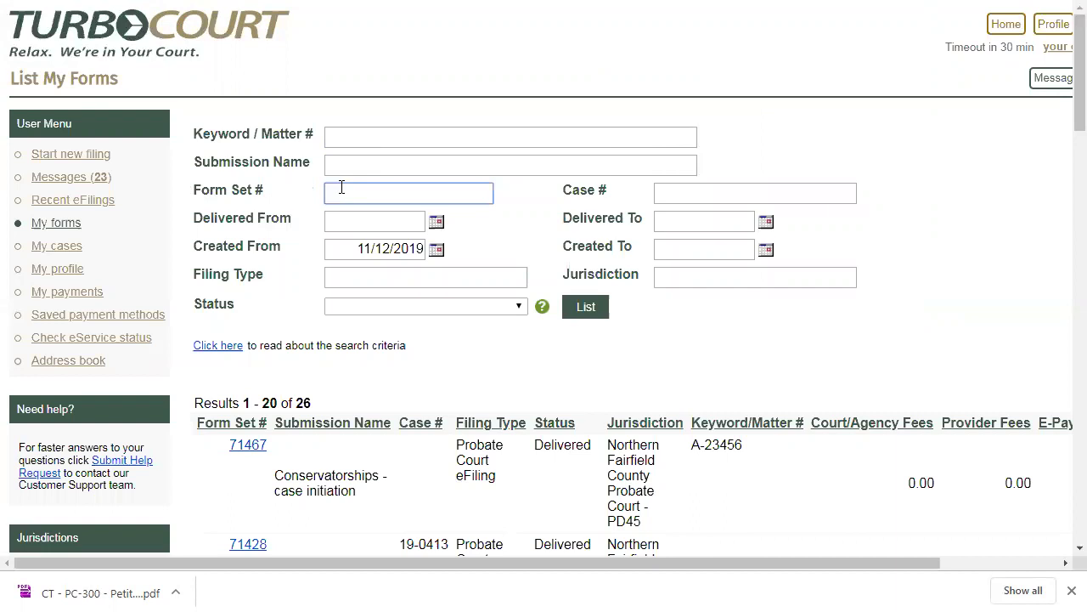
type("71332")
left_click(590, 313)
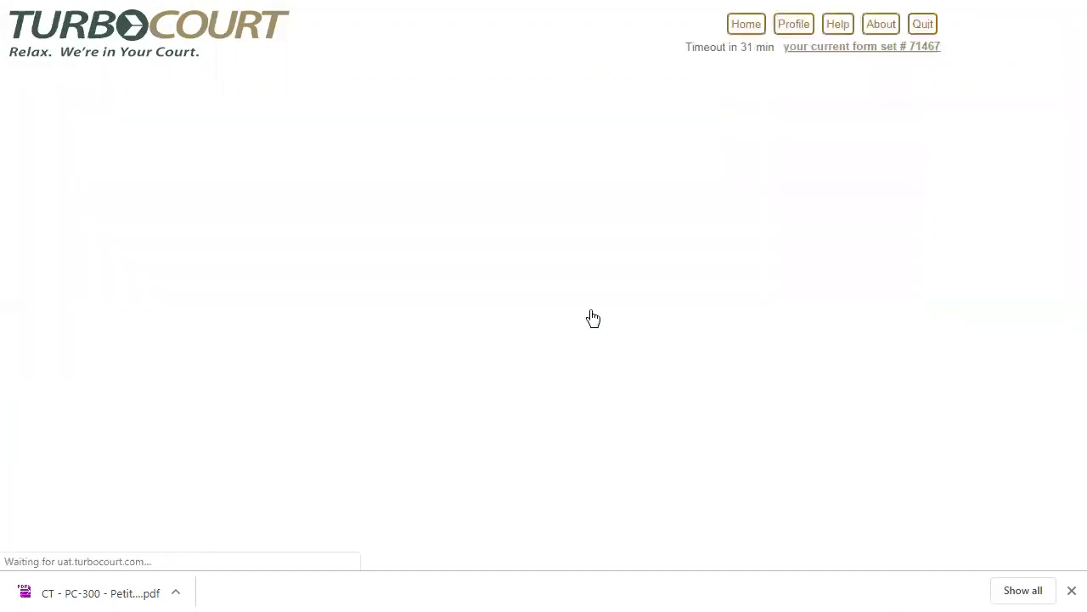
left_click(256, 446)
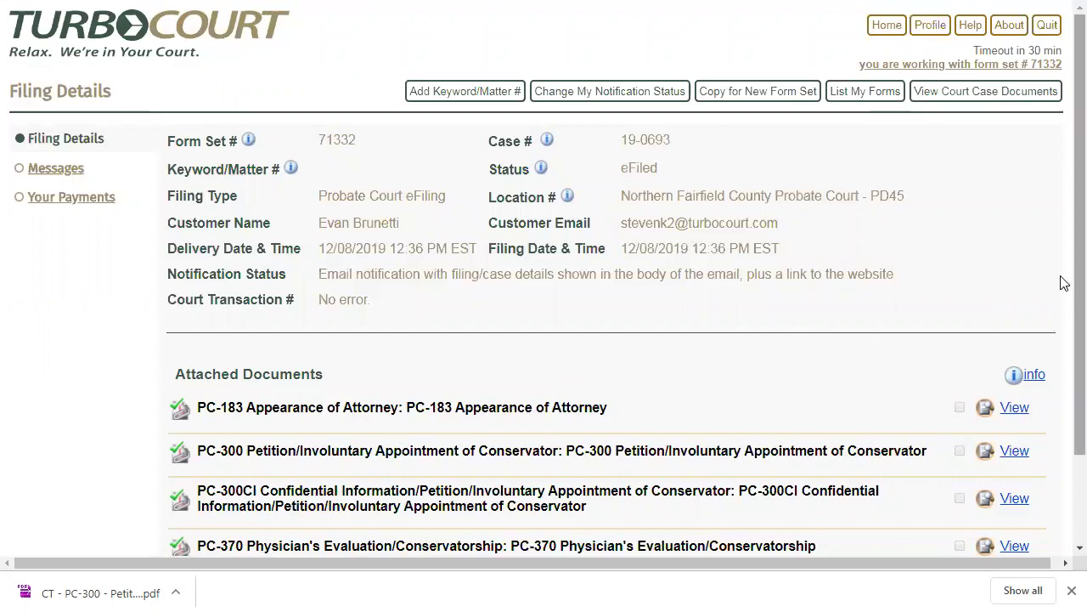
scroll(1064, 297, "down", 1)
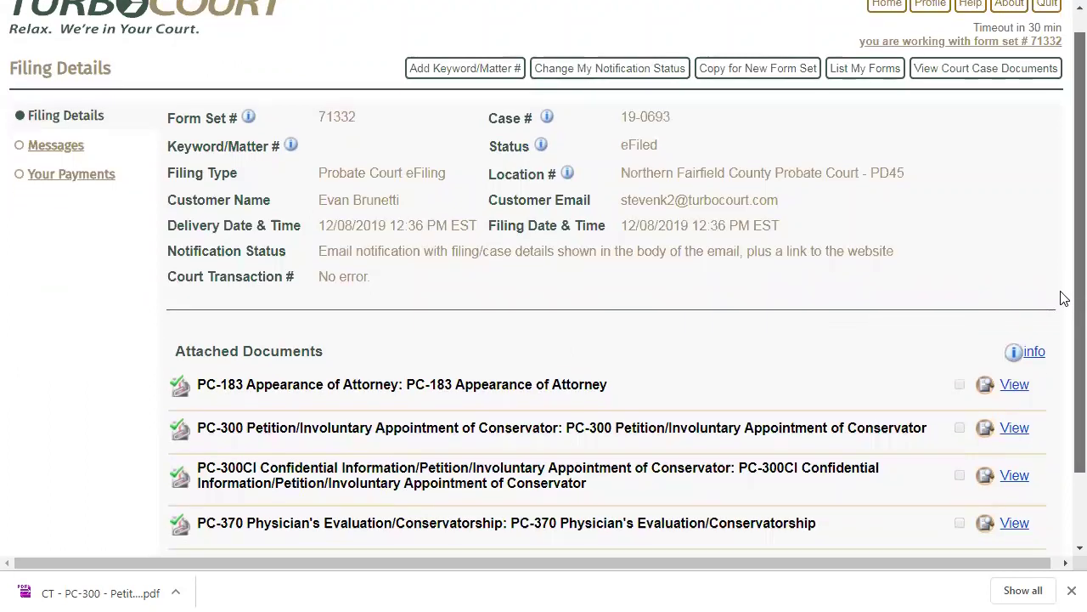
scroll(1060, 293, "up", 1)
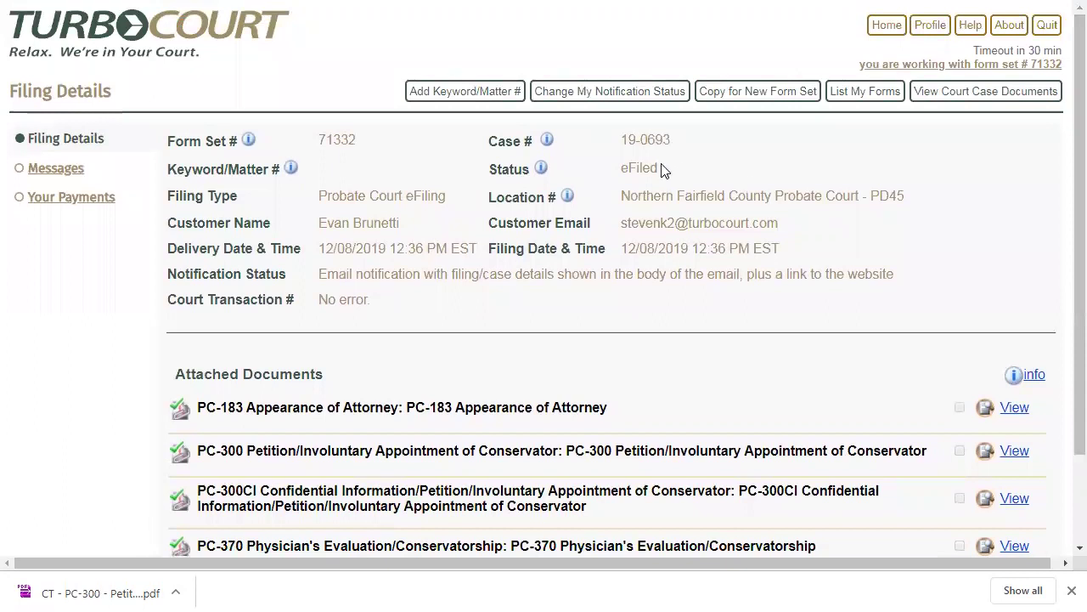
left_click_drag(663, 169, 613, 180)
left_click(95, 283)
left_click(48, 170)
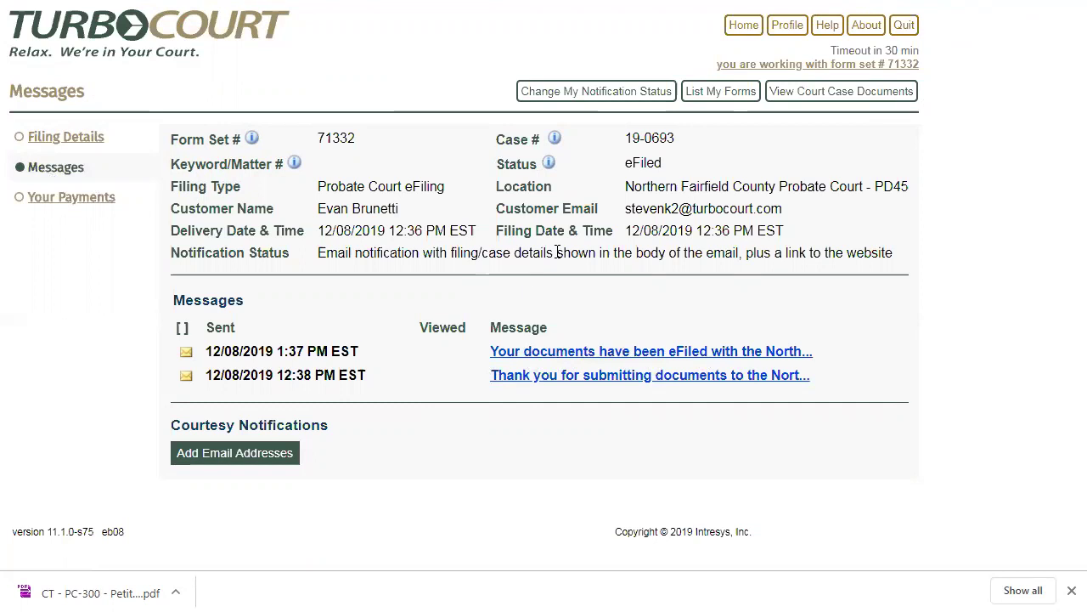
left_click_drag(674, 139, 626, 140)
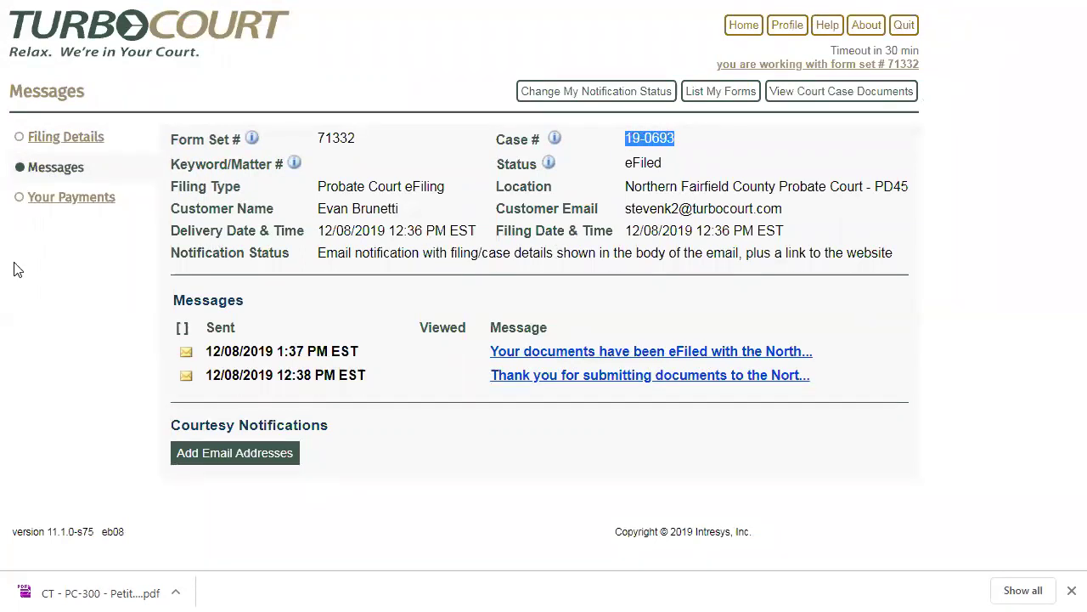
left_click(65, 198)
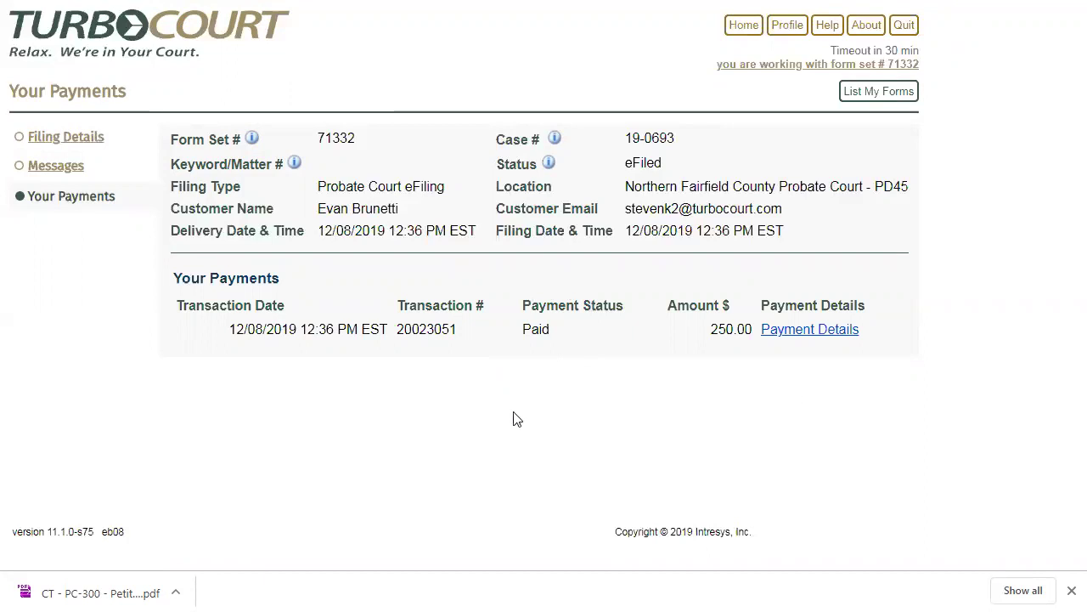
left_click(86, 143)
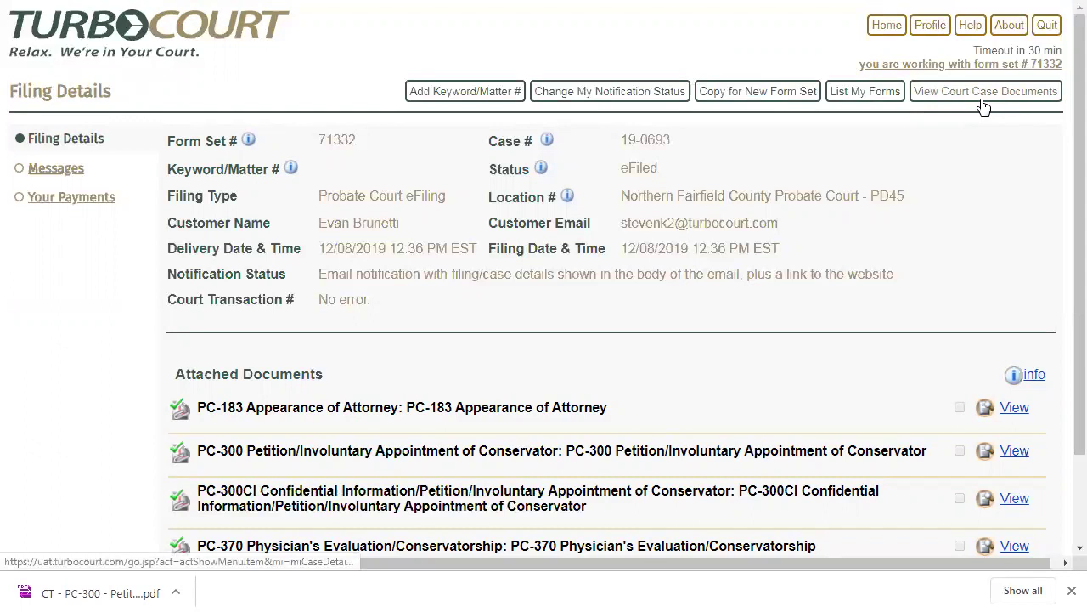
left_click(983, 101)
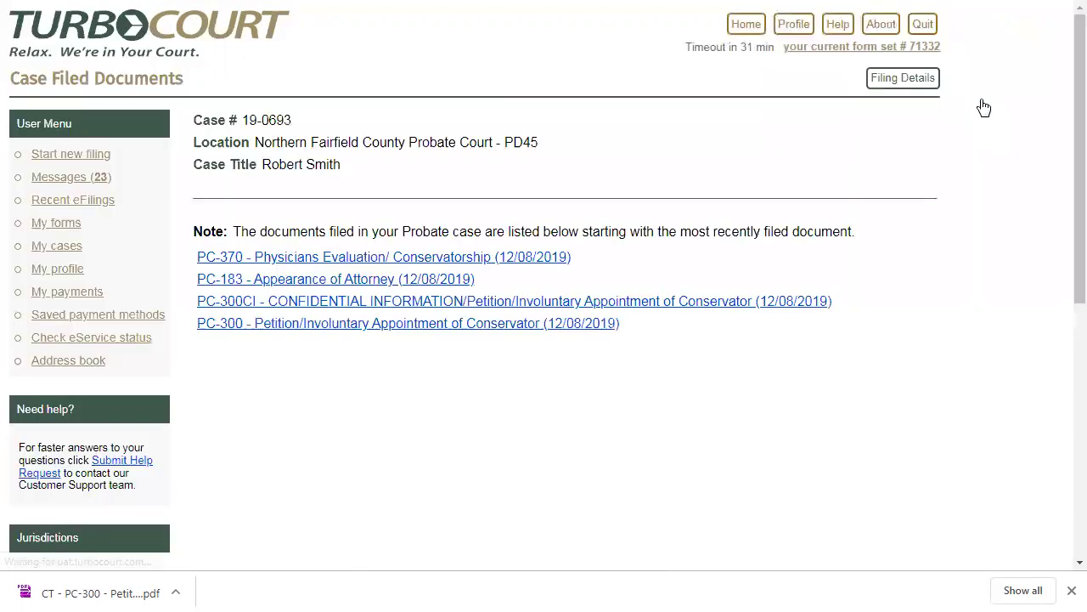